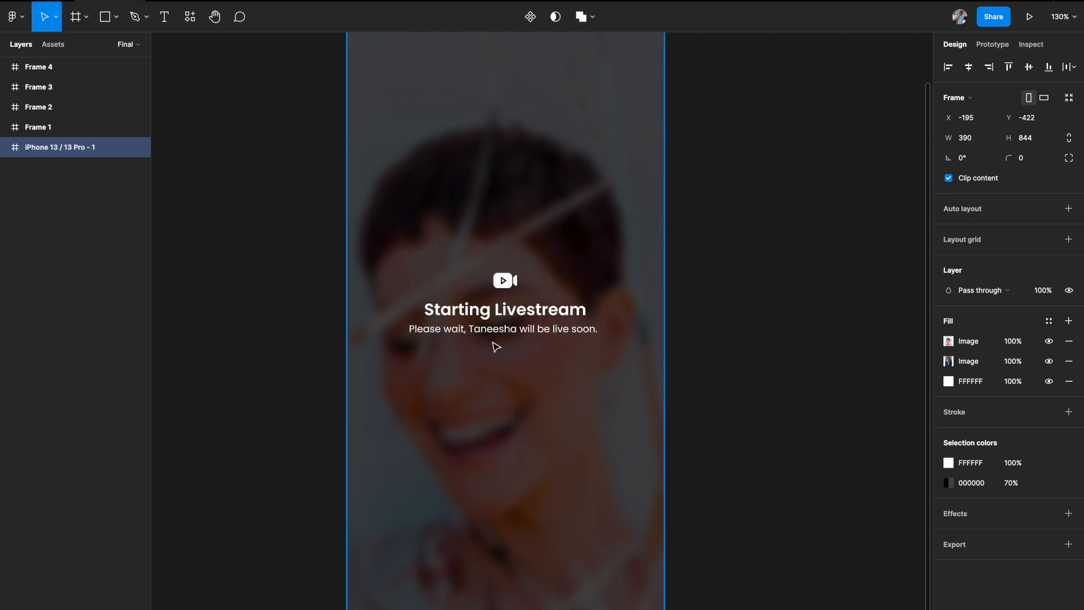
Examine the Starting Livestream phone screen, the coloured circle frames beside it, and the phone frame's dimensions
{"action": "scroll", "coordinate": [495, 346], "scroll_direction": "down", "scroll_amount": 5}
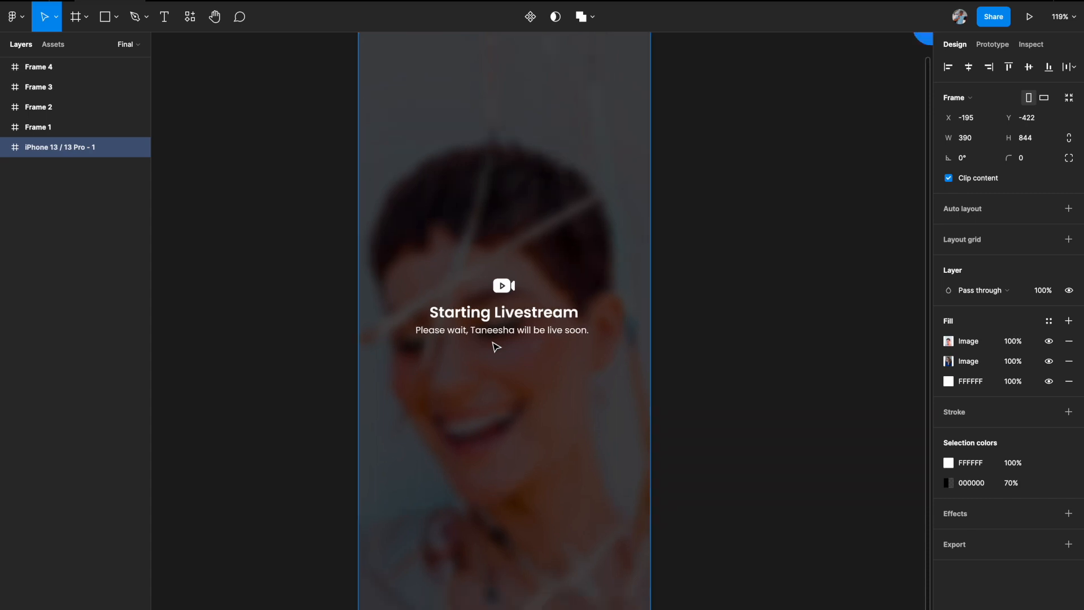
{"action": "right_click", "coordinate": [492, 344]}
{"action": "left_click", "coordinate": [411, 317]}
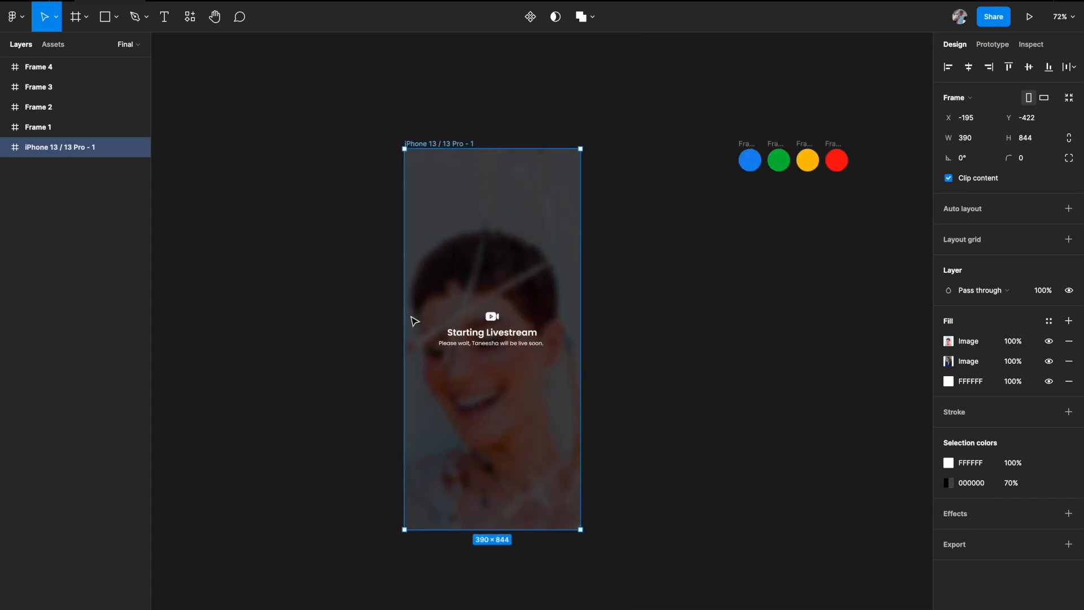
{"action": "left_click", "coordinate": [364, 328]}
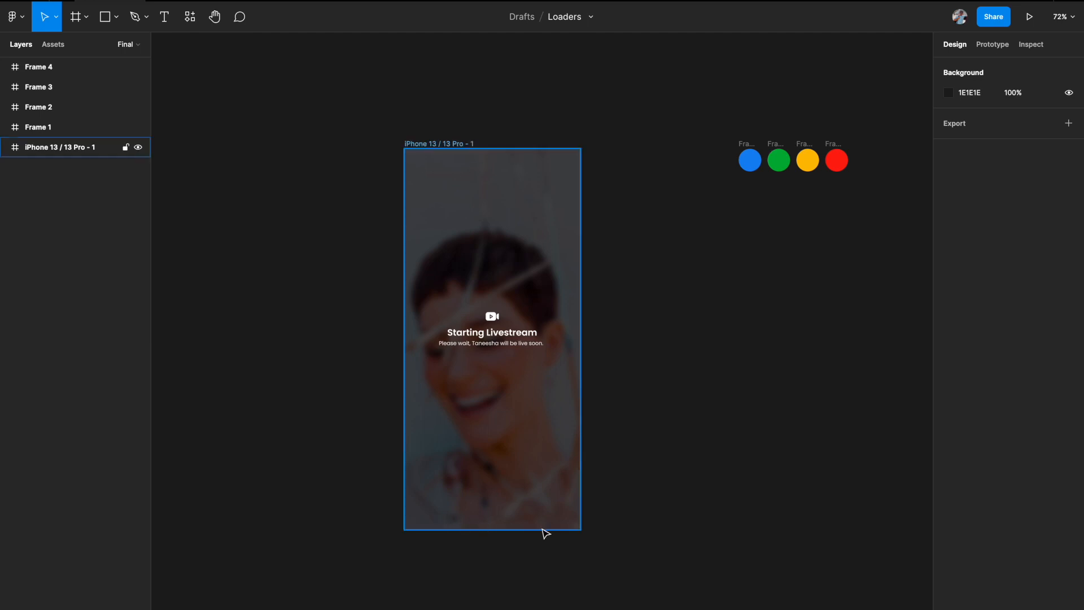
{"action": "scroll", "coordinate": [545, 534], "scroll_direction": "right", "scroll_amount": 1}
{"action": "scroll", "coordinate": [545, 534], "scroll_direction": "down", "scroll_amount": 1}
{"action": "scroll", "coordinate": [605, 380], "scroll_direction": "down", "scroll_amount": 2}
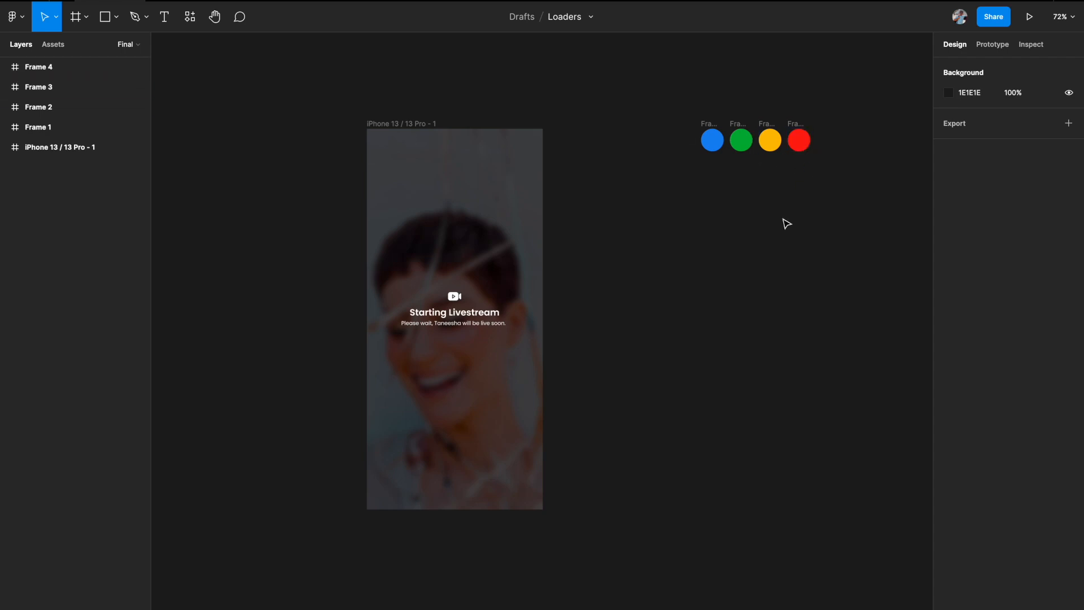
{"action": "scroll", "coordinate": [785, 223], "scroll_direction": "left", "scroll_amount": 3}
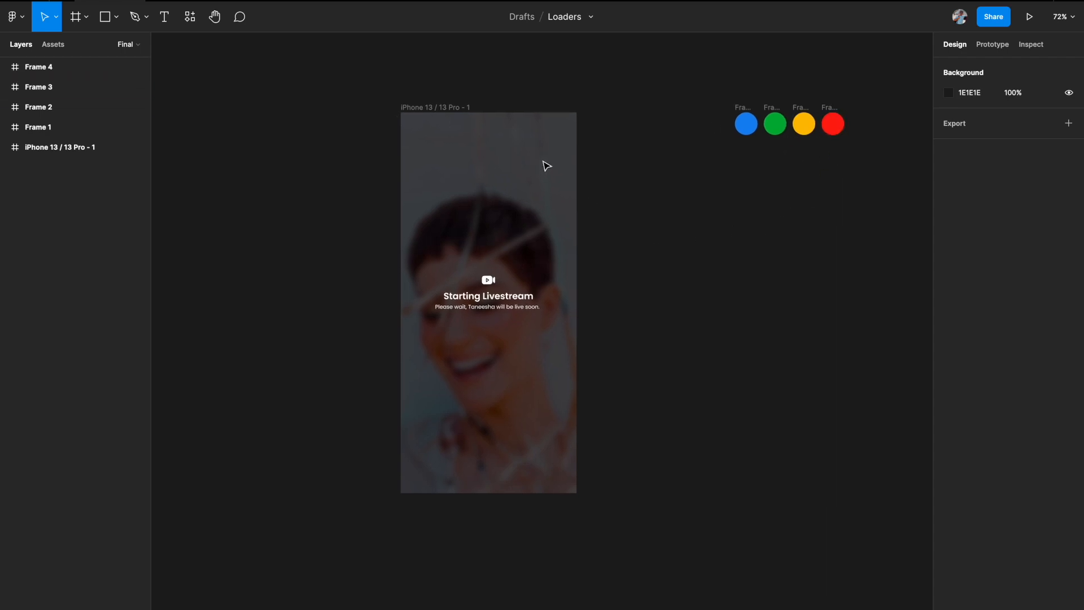
{"action": "left_click", "coordinate": [464, 113]}
{"action": "scroll", "coordinate": [453, 132], "scroll_direction": "up", "scroll_amount": 2}
{"action": "scroll", "coordinate": [454, 132], "scroll_direction": "up", "scroll_amount": 2}
{"action": "right_click", "coordinate": [453, 133]}
{"action": "left_click", "coordinate": [320, 188]}
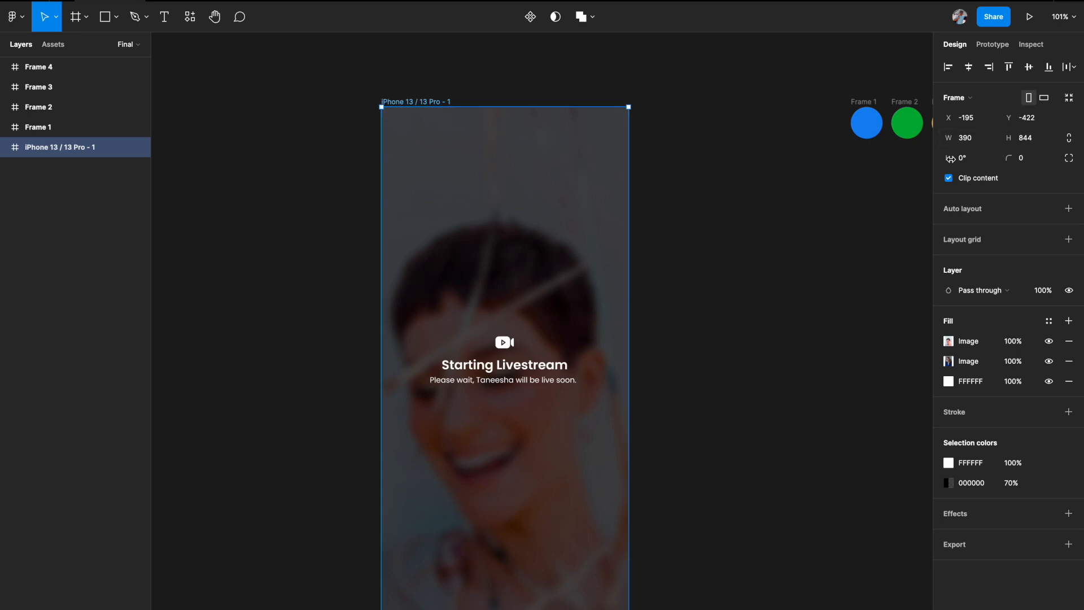
Draw a thin horizontal frame about 311 × 20 below the coloured circles and set its width to 390
{"action": "scroll", "coordinate": [763, 231], "scroll_direction": "right", "scroll_amount": 5}
{"action": "left_click", "coordinate": [764, 230]}
{"action": "scroll", "coordinate": [763, 230], "scroll_direction": "right", "scroll_amount": 1}
{"action": "key", "text": "f"}
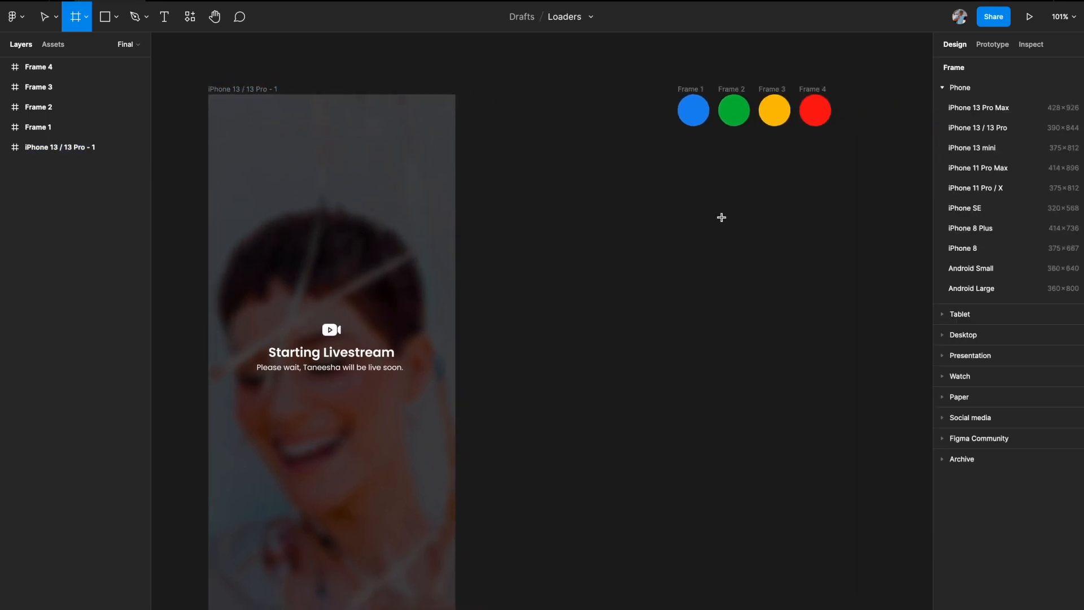
{"action": "left_click_drag", "start_coordinate": [662, 176], "coordinate": [860, 189]}
{"action": "left_click", "coordinate": [973, 143]}
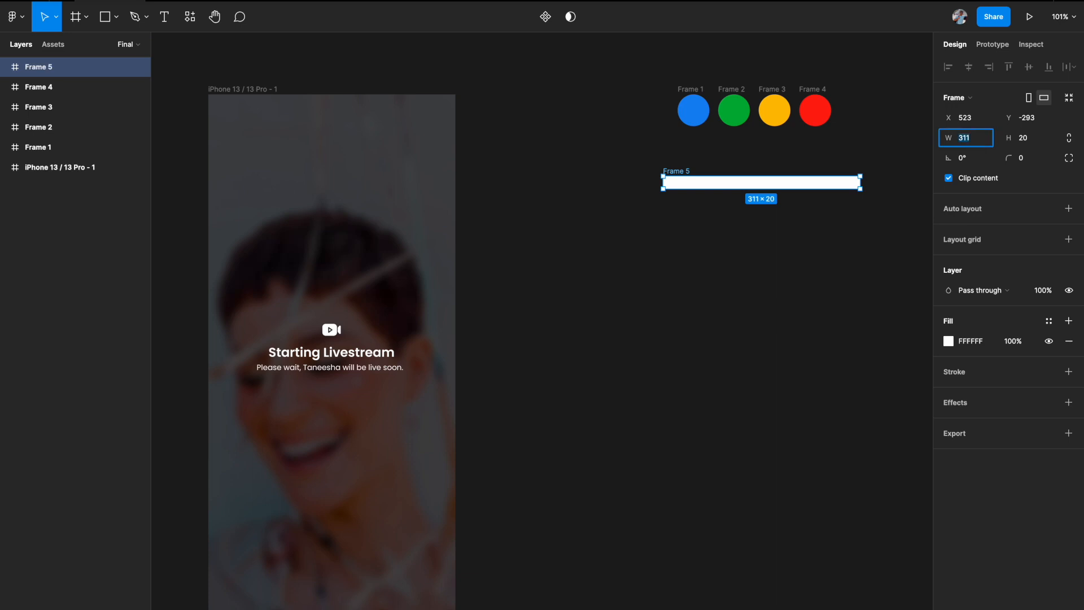
{"action": "key", "text": "Return"}
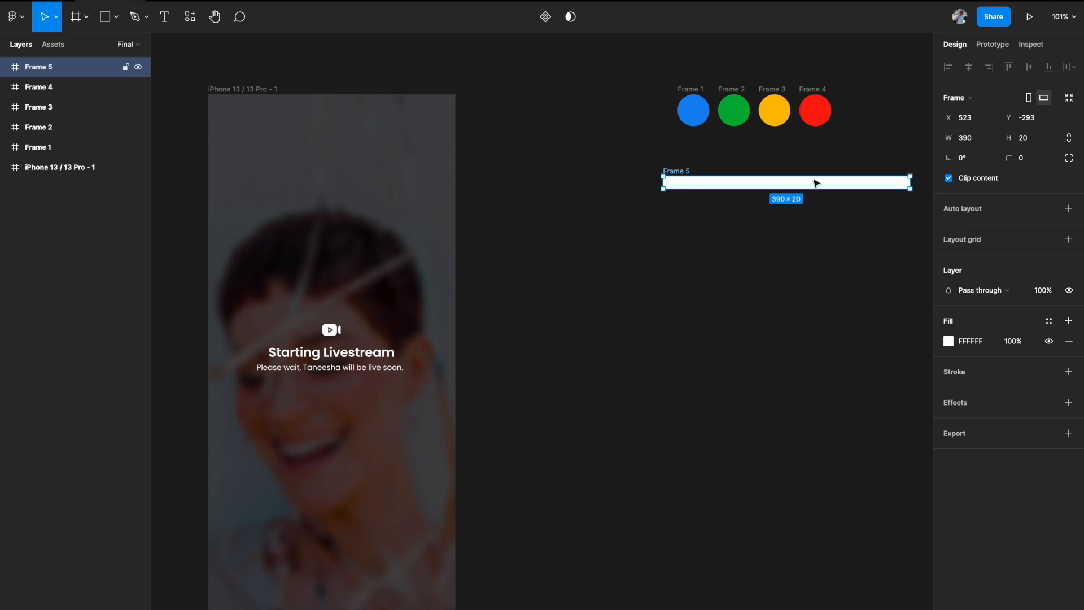
Set the height of the thin white frame to 8
{"action": "scroll", "coordinate": [818, 179], "scroll_direction": "right", "scroll_amount": 2}
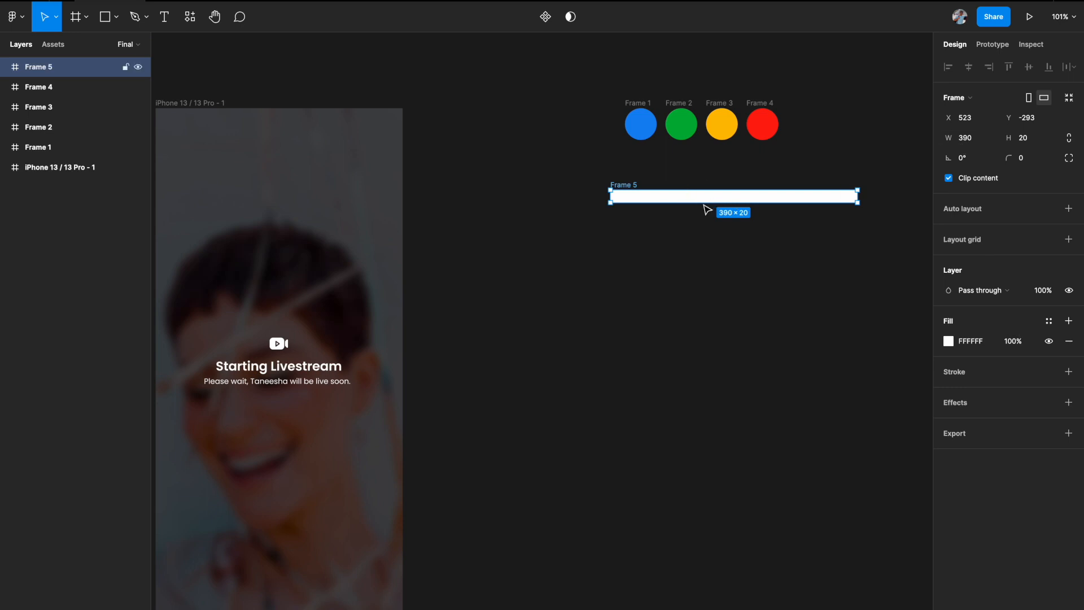
{"action": "scroll", "coordinate": [712, 204], "scroll_direction": "up", "scroll_amount": 5}
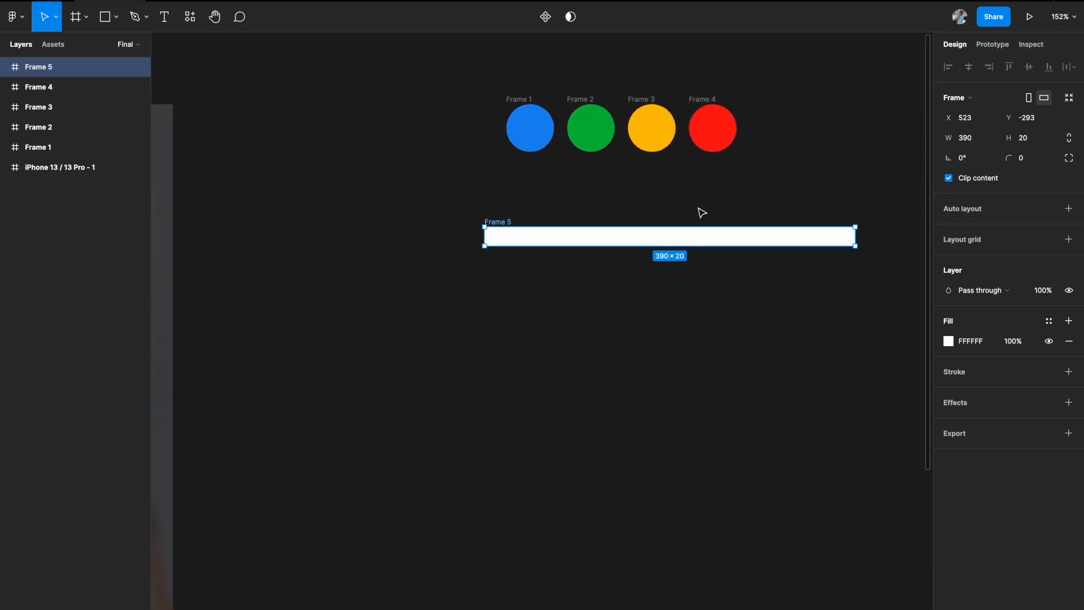
{"action": "scroll", "coordinate": [652, 251], "scroll_direction": "left", "scroll_amount": 5}
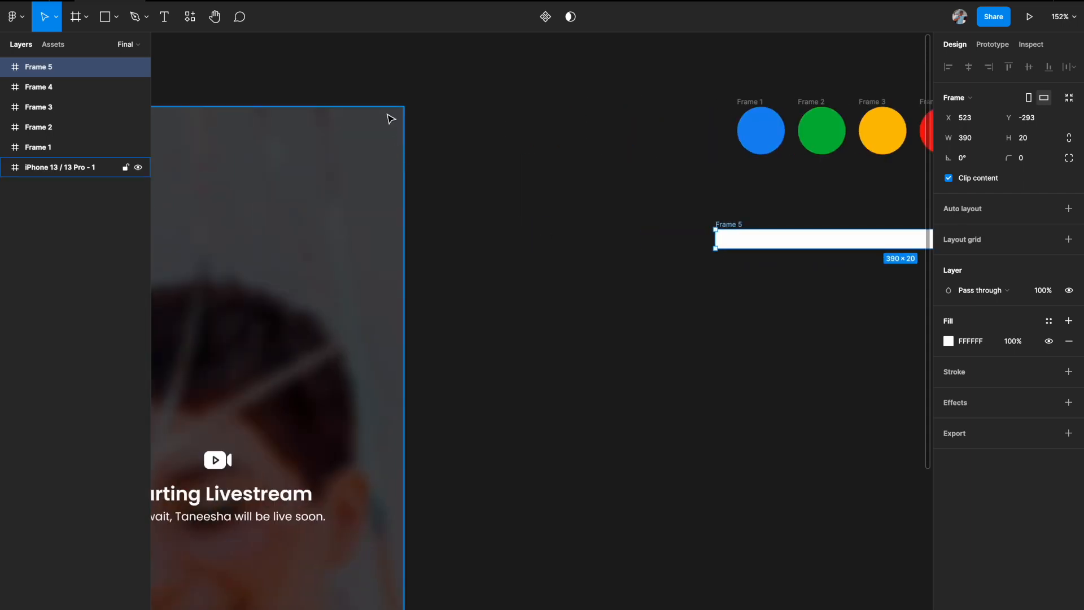
{"action": "scroll", "coordinate": [582, 215], "scroll_direction": "right", "scroll_amount": 3}
{"action": "scroll", "coordinate": [581, 213], "scroll_direction": "right", "scroll_amount": 3}
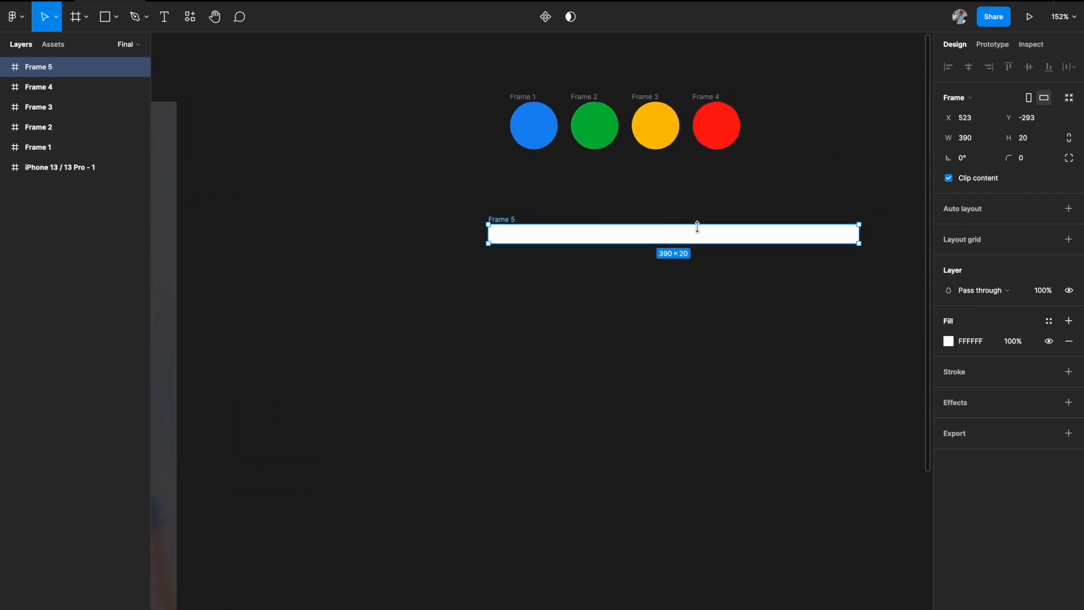
{"action": "scroll", "coordinate": [690, 242], "scroll_direction": "up", "scroll_amount": 3}
{"action": "left_click", "coordinate": [1028, 143]}
{"action": "type", "text": "8"}
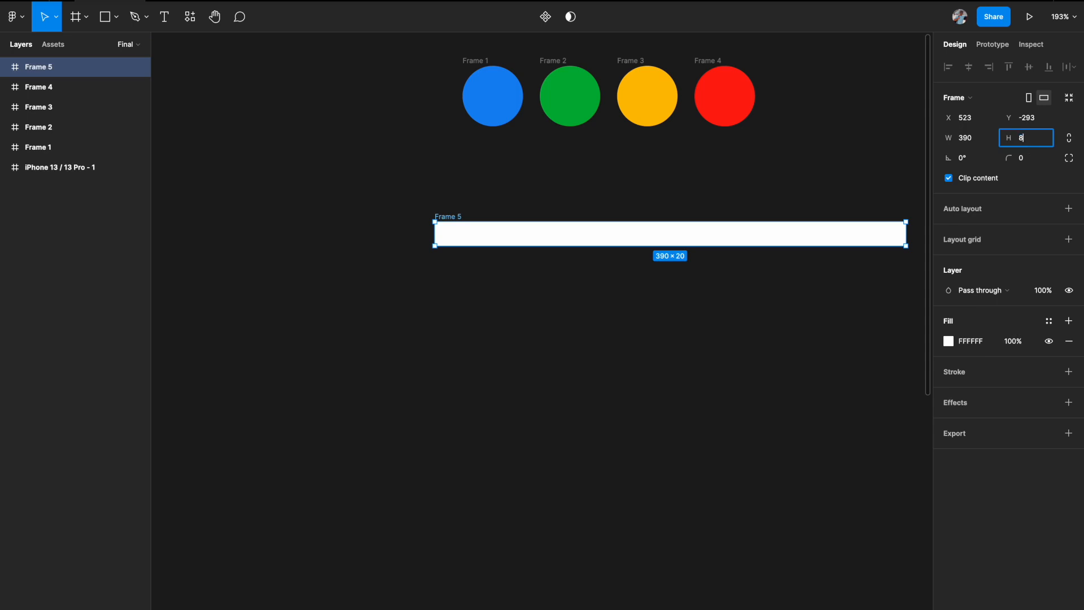
{"action": "key", "text": "Return"}
Compare the thin white bar frame with the phone screen and check the bar's dimensions
{"action": "left_click", "coordinate": [788, 286]}
{"action": "scroll", "coordinate": [789, 285], "scroll_direction": "down", "scroll_amount": 5}
{"action": "scroll", "coordinate": [783, 283], "scroll_direction": "left", "scroll_amount": 2}
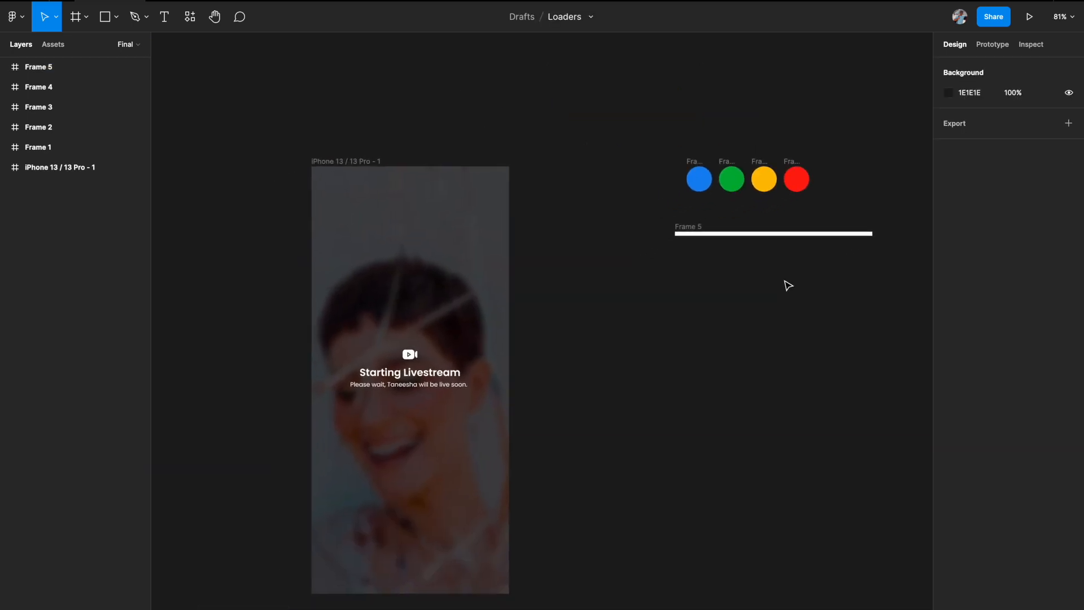
{"action": "scroll", "coordinate": [721, 245], "scroll_direction": "up", "scroll_amount": 3}
{"action": "scroll", "coordinate": [723, 248], "scroll_direction": "up", "scroll_amount": 3}
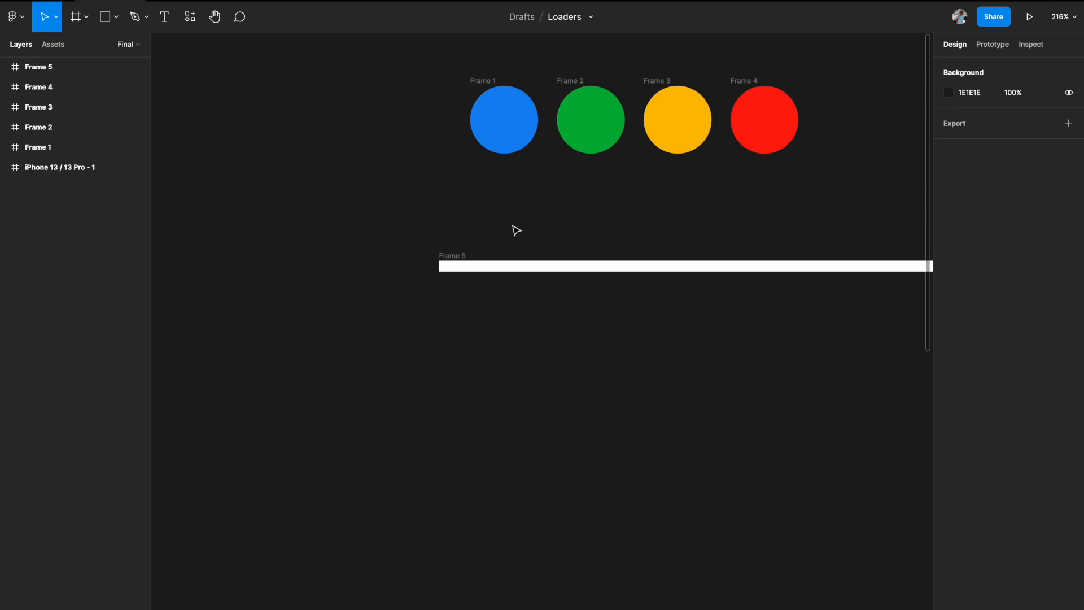
{"action": "left_click", "coordinate": [458, 255]}
{"action": "scroll", "coordinate": [457, 255], "scroll_direction": "right", "scroll_amount": 2}
{"action": "scroll", "coordinate": [456, 255], "scroll_direction": "down", "scroll_amount": 1}
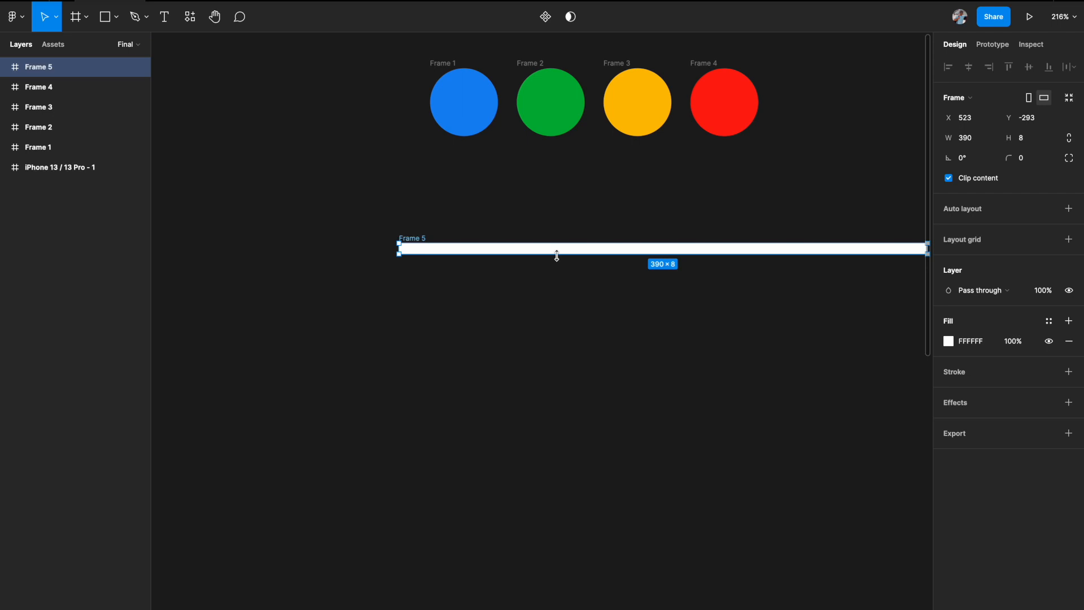
{"action": "left_click", "coordinate": [457, 281]}
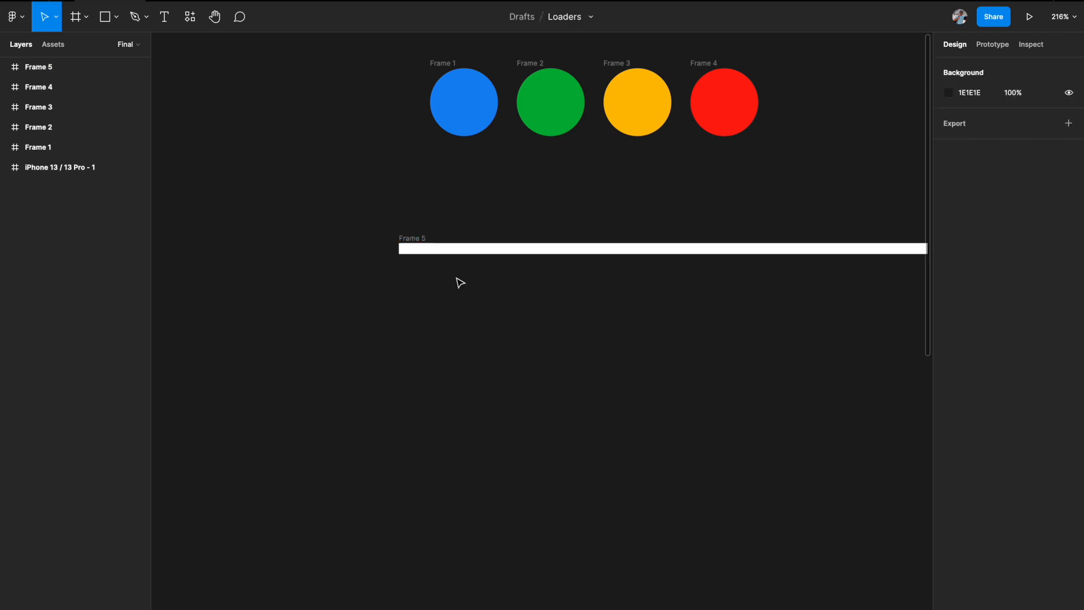
{"action": "scroll", "coordinate": [457, 280], "scroll_direction": "down", "scroll_amount": 3}
{"action": "left_click", "coordinate": [468, 239]}
{"action": "scroll", "coordinate": [469, 235], "scroll_direction": "left", "scroll_amount": 3}
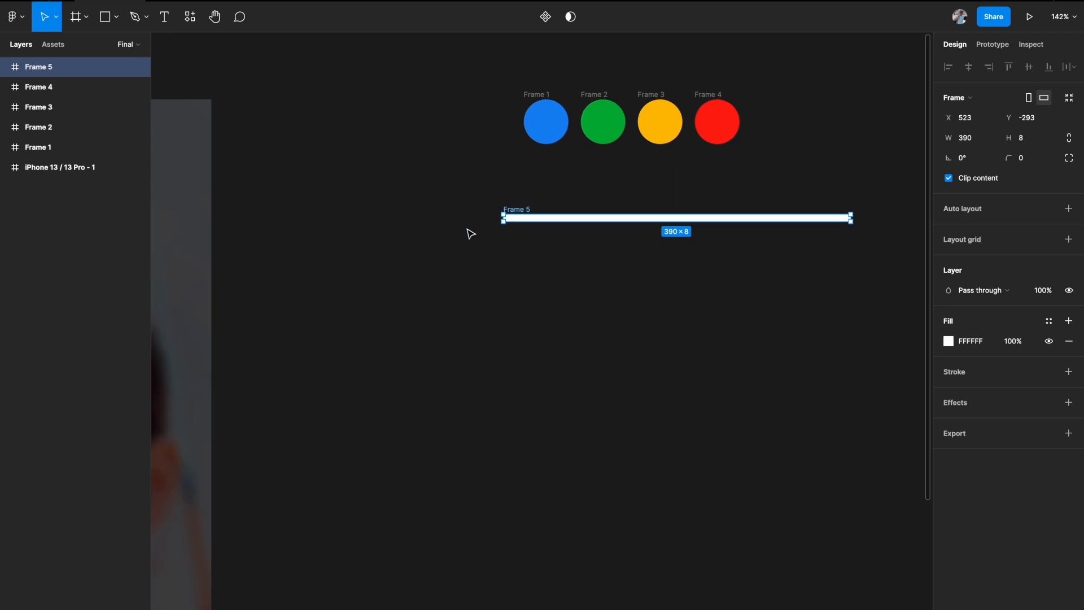
{"action": "scroll", "coordinate": [469, 235], "scroll_direction": "down", "scroll_amount": 3}
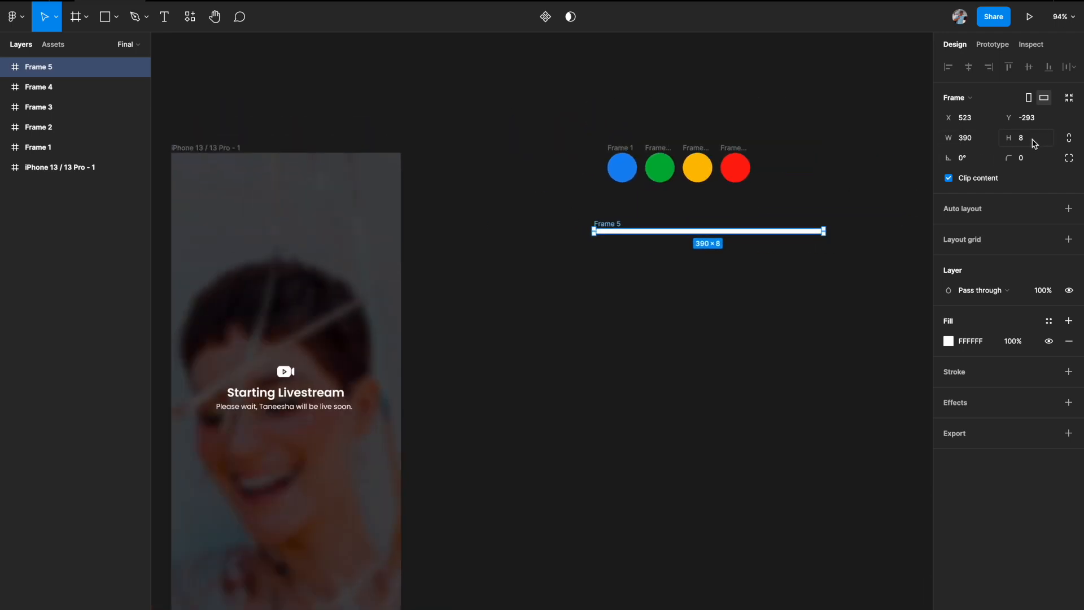
{"action": "scroll", "coordinate": [738, 317], "scroll_direction": "up", "scroll_amount": 3}
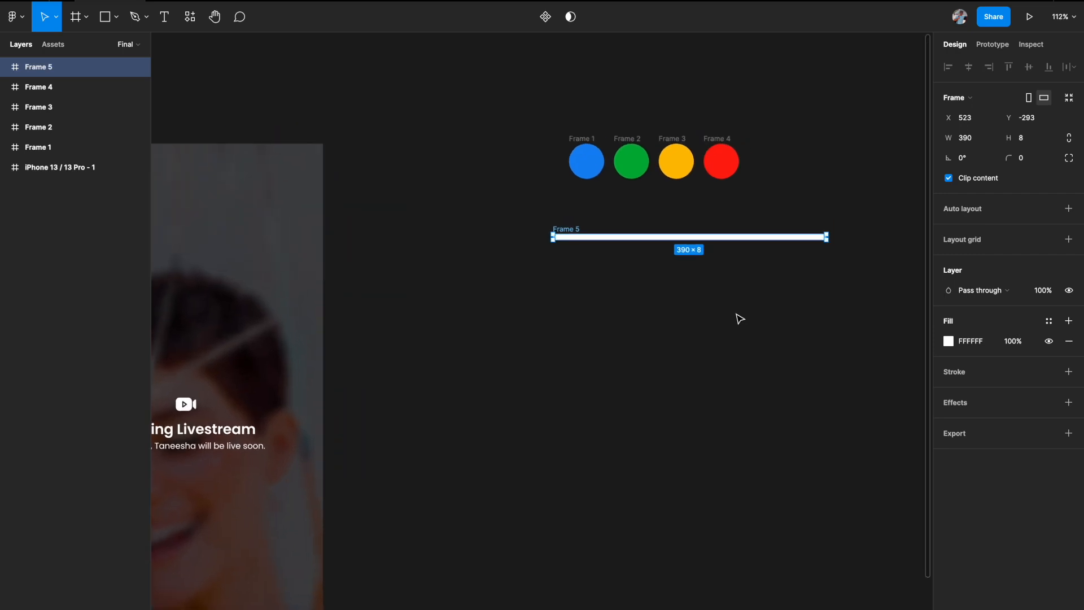
{"action": "left_click", "coordinate": [738, 316]}
{"action": "scroll", "coordinate": [635, 274], "scroll_direction": "up", "scroll_amount": 3}
Draw a rectangle about 57 × 8 inside the white bar frame, starting at its left end
{"action": "left_click", "coordinate": [494, 249]}
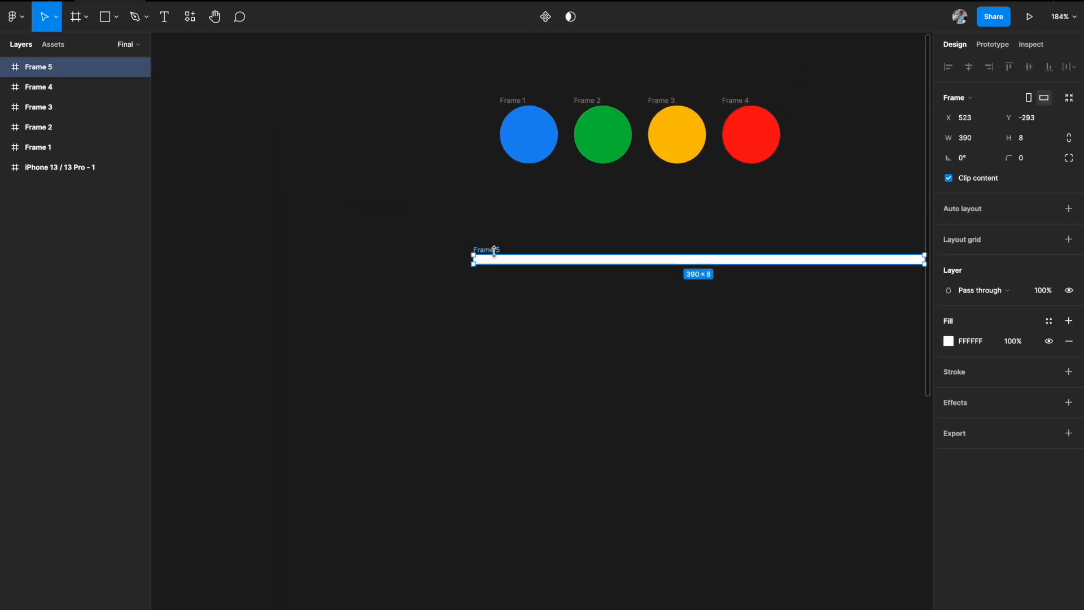
{"action": "scroll", "coordinate": [512, 288], "scroll_direction": "up", "scroll_amount": 3}
{"action": "scroll", "coordinate": [511, 289], "scroll_direction": "up", "scroll_amount": 3}
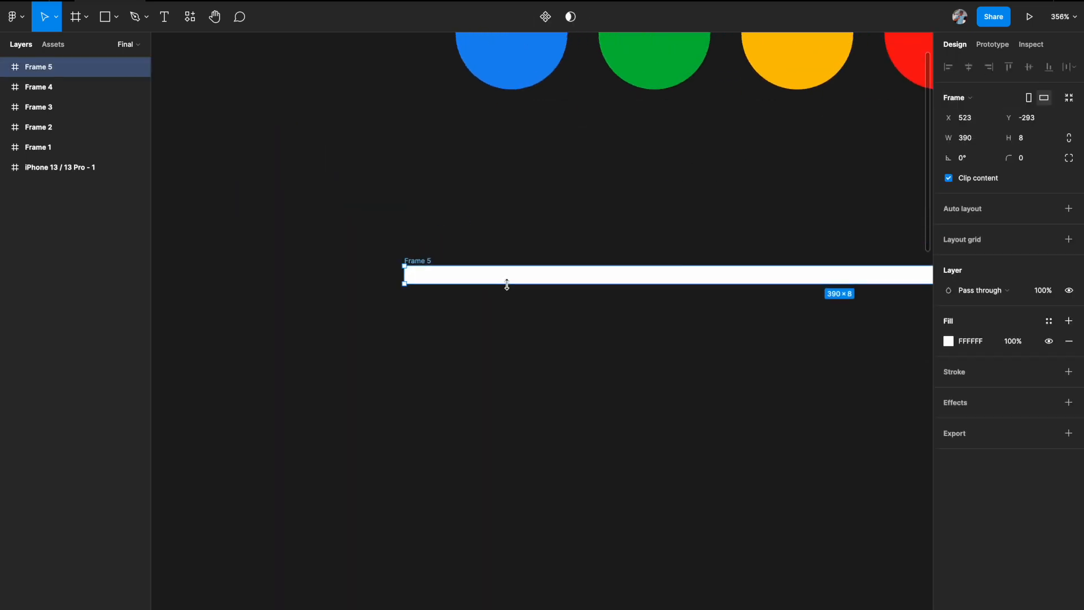
{"action": "key", "text": "r"}
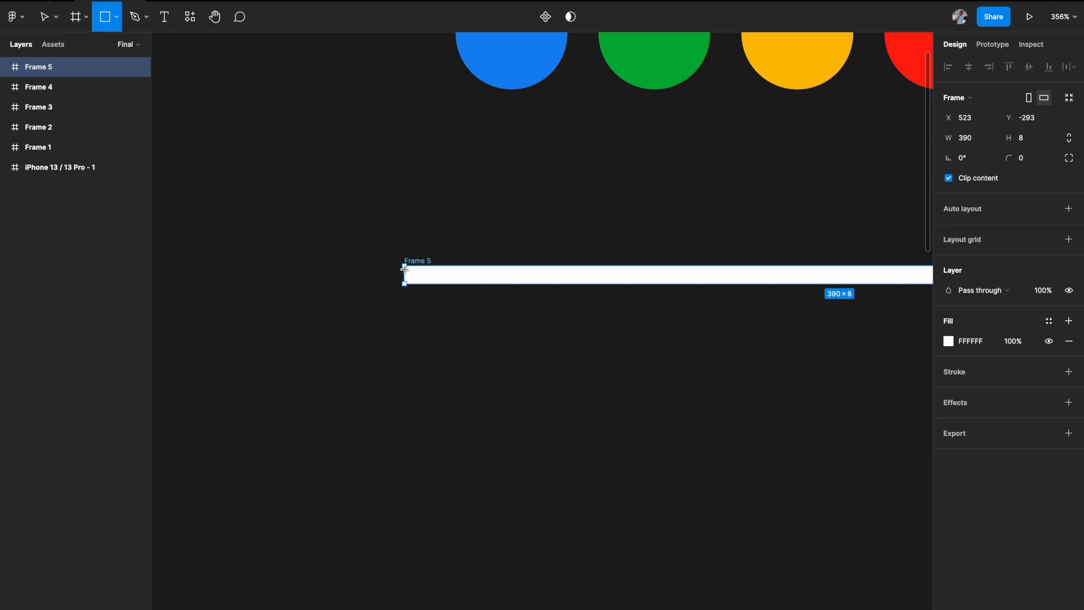
{"action": "left_click_drag", "start_coordinate": [404, 270], "coordinate": [532, 282]}
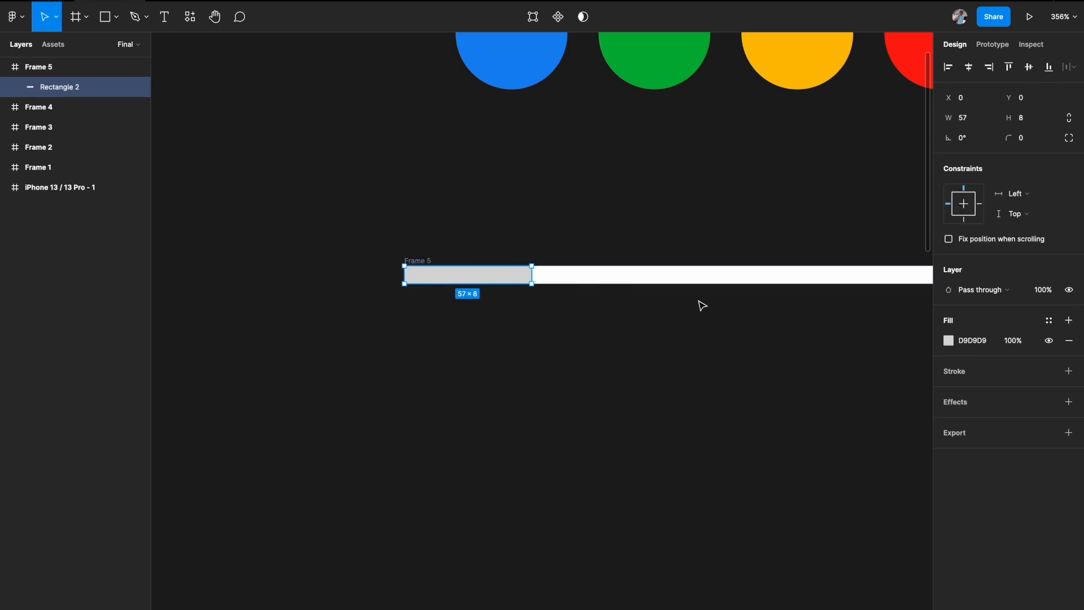
Change the new rectangle's fill to the light red F27878
{"action": "left_click", "coordinate": [949, 340]}
{"action": "left_click_drag", "start_coordinate": [893, 376], "coordinate": [859, 350]}
{"action": "left_click", "coordinate": [636, 329]}
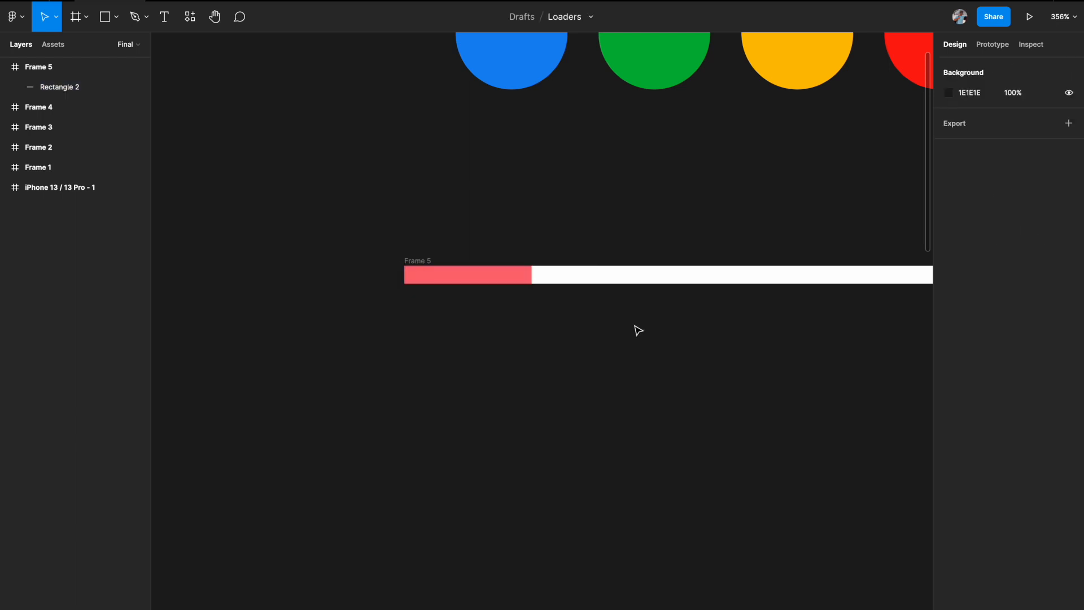
Set the red rectangle's width to 390 so it spans the whole bar frame
{"action": "left_click", "coordinate": [520, 278]}
{"action": "scroll", "coordinate": [527, 278], "scroll_direction": "right", "scroll_amount": 2}
{"action": "scroll", "coordinate": [526, 279], "scroll_direction": "up", "scroll_amount": 1}
{"action": "left_click", "coordinate": [982, 119]}
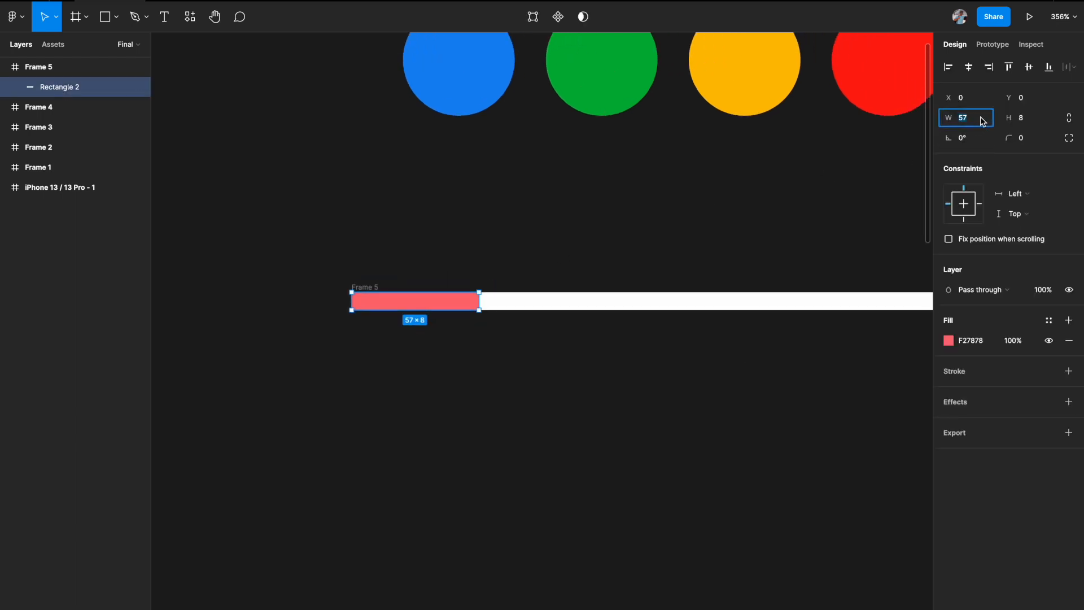
{"action": "type", "text": "38"}
{"action": "type", "text": "0"}
{"action": "key", "text": "Return"}
Rename the bar frame containing the red rectangle as Loader
{"action": "scroll", "coordinate": [768, 248], "scroll_direction": "down", "scroll_amount": 4}
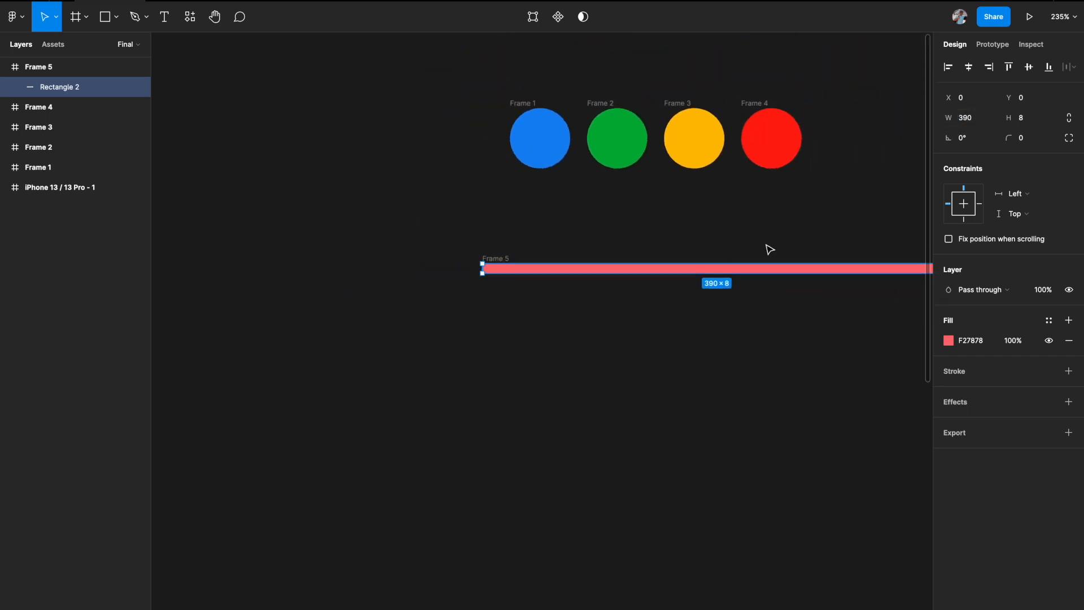
{"action": "left_click", "coordinate": [496, 258]}
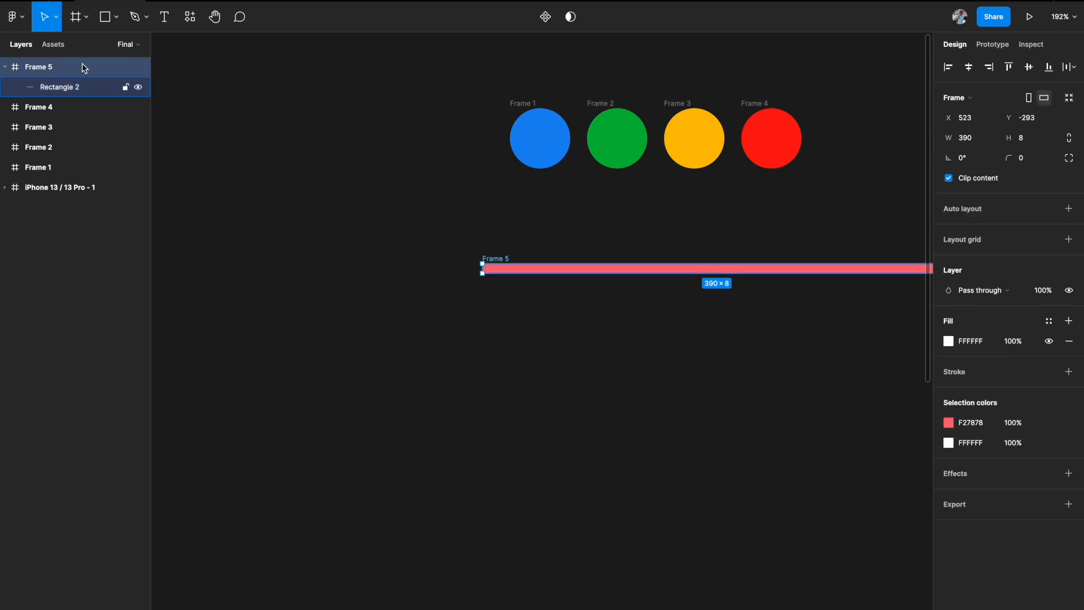
{"action": "double_click", "coordinate": [39, 66]}
{"action": "type", "text": "L"}
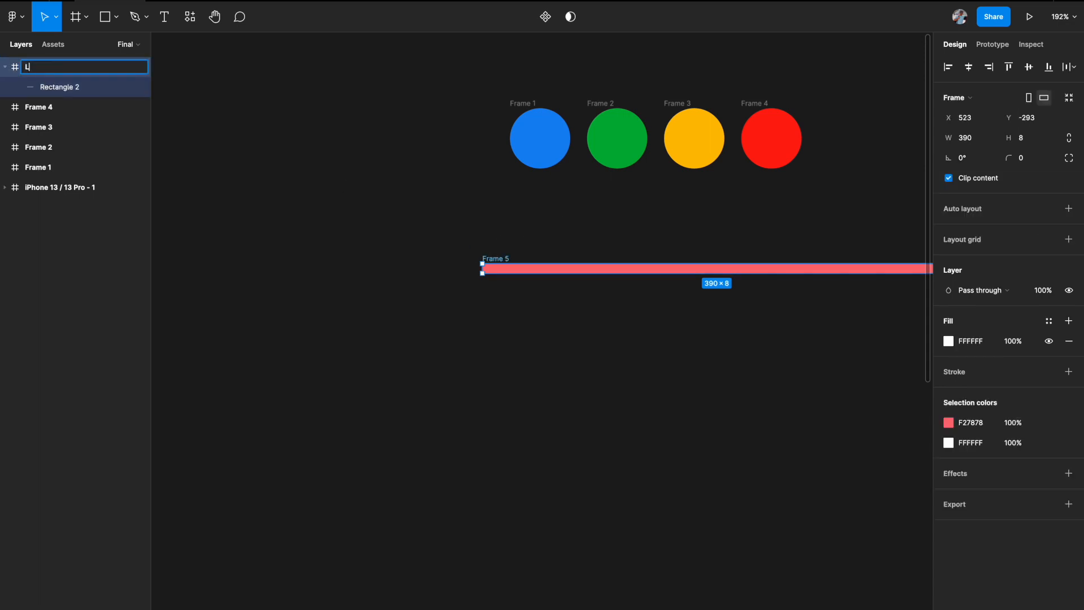
{"action": "type", "text": "oader"}
{"action": "key", "text": "Return"}
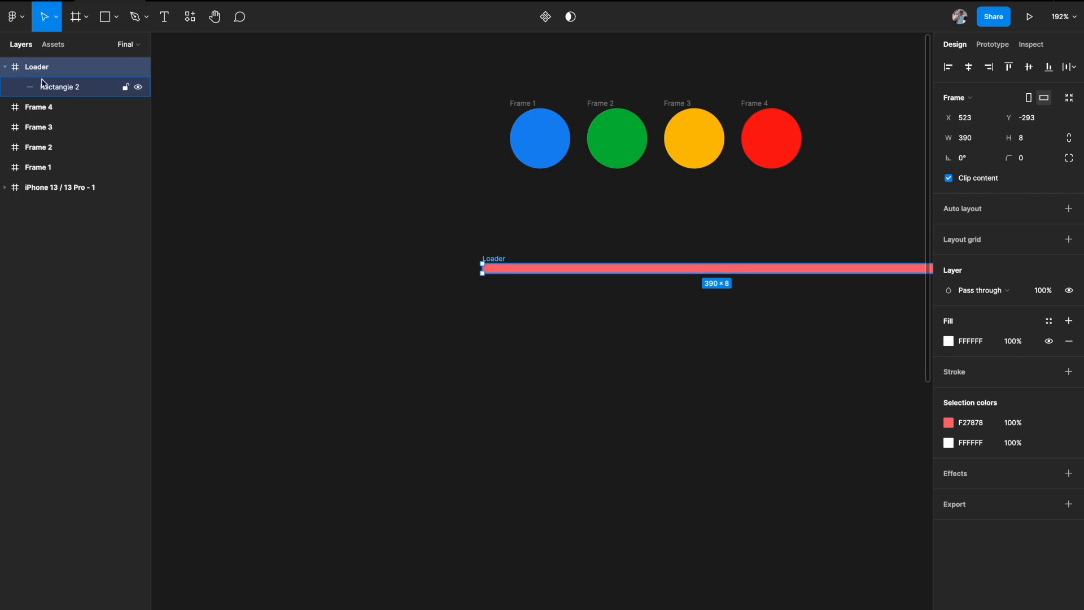
Rename the rectangle inside the Loader frame as body
{"action": "double_click", "coordinate": [61, 90]}
{"action": "type", "text": "b"}
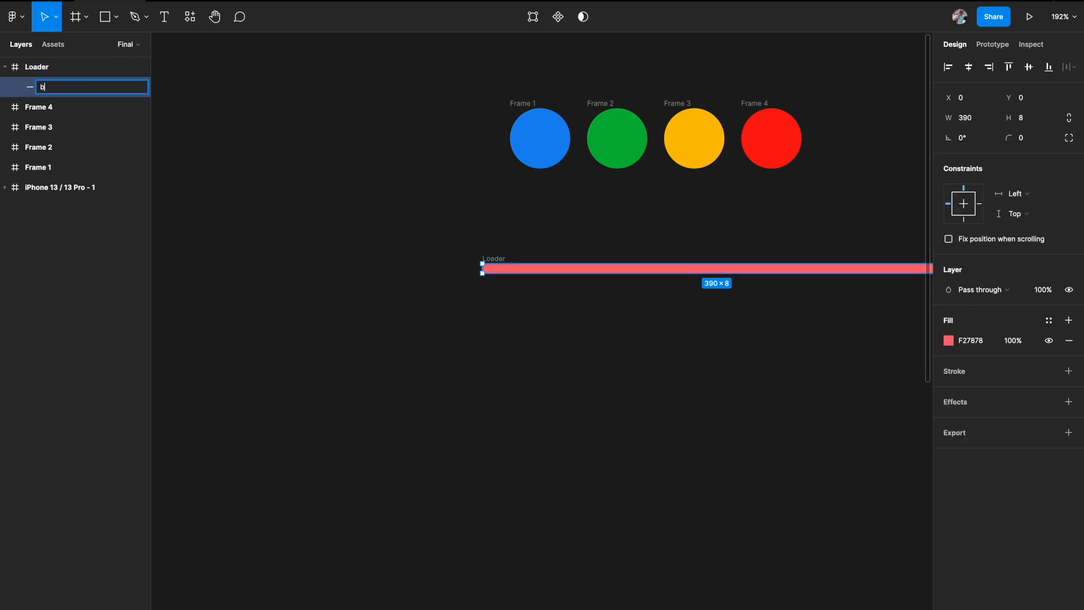
{"action": "type", "text": "ody"}
{"action": "key", "text": "Return"}
Change the fill of the body rectangle in the Loader frame from solid to a linear gradient
{"action": "scroll", "coordinate": [358, 228], "scroll_direction": "right", "scroll_amount": 3}
{"action": "left_click", "coordinate": [358, 228]}
{"action": "left_click", "coordinate": [417, 272]}
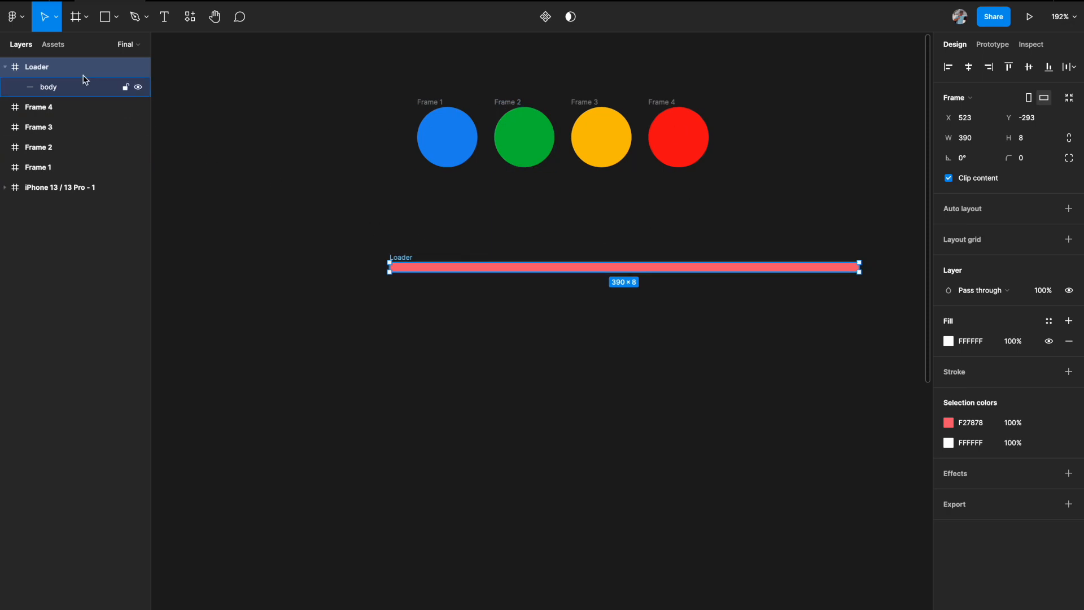
{"action": "left_click", "coordinate": [67, 87]}
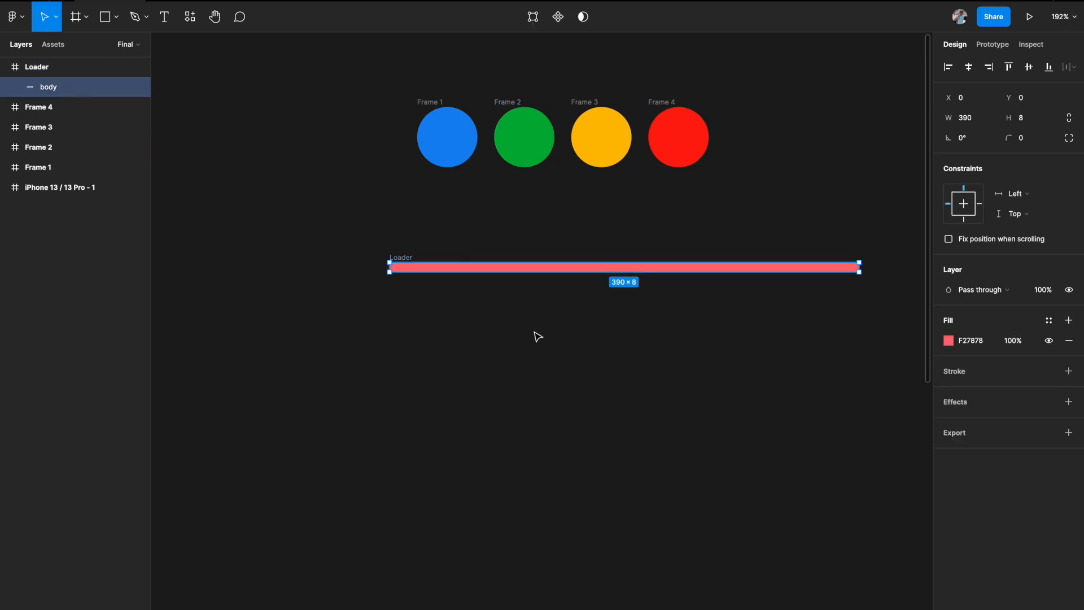
{"action": "left_click", "coordinate": [948, 341]}
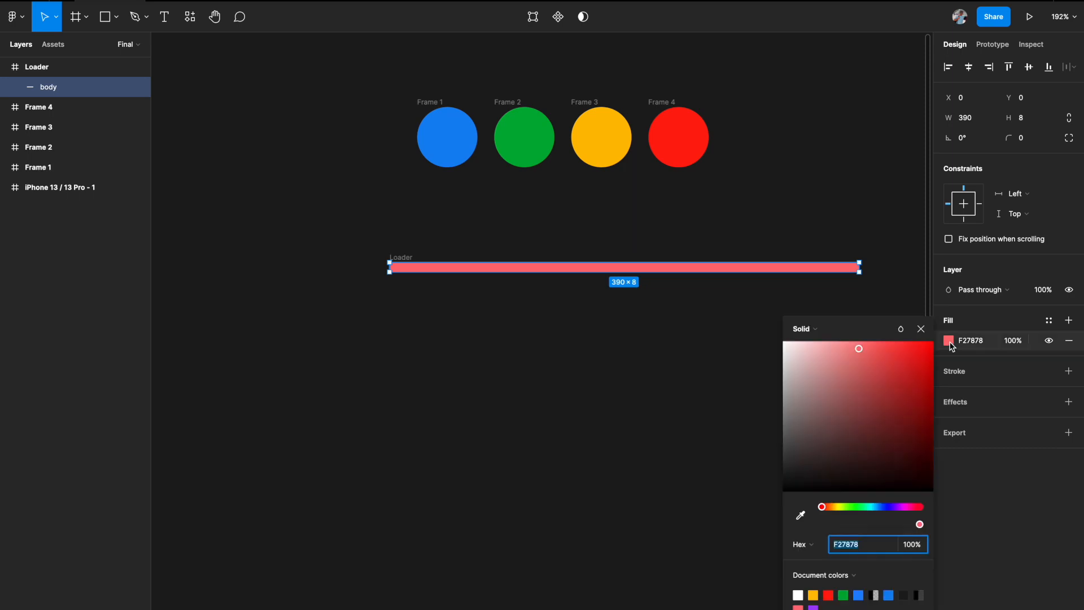
{"action": "left_click", "coordinate": [825, 330]}
{"action": "left_click", "coordinate": [819, 341]}
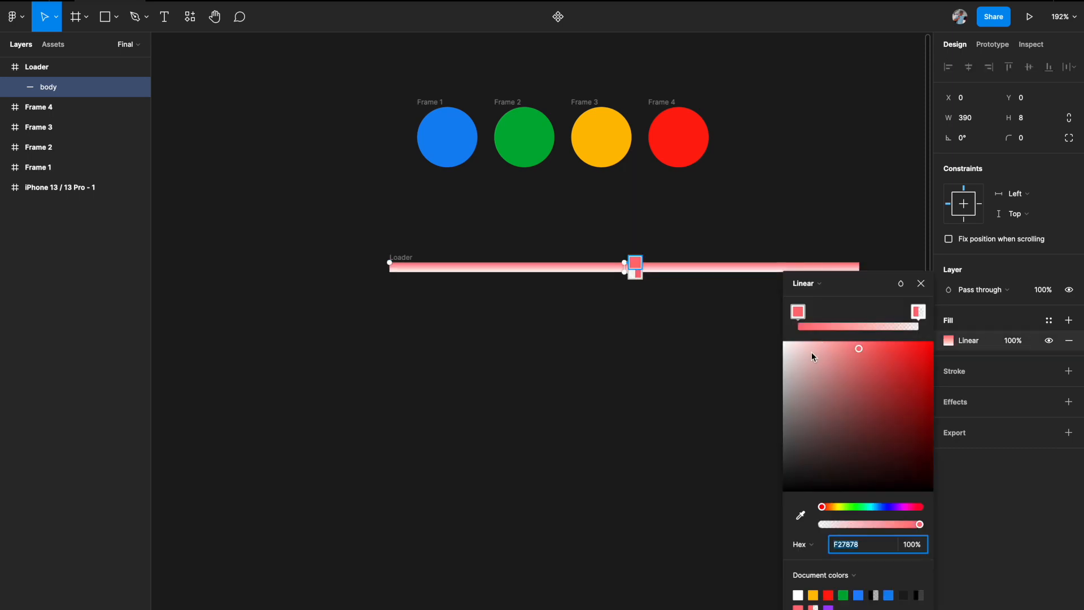
Add two intermediate colour stops to the body's gradient and orient it horizontally along the full length of the bar
{"action": "left_click", "coordinate": [839, 328]}
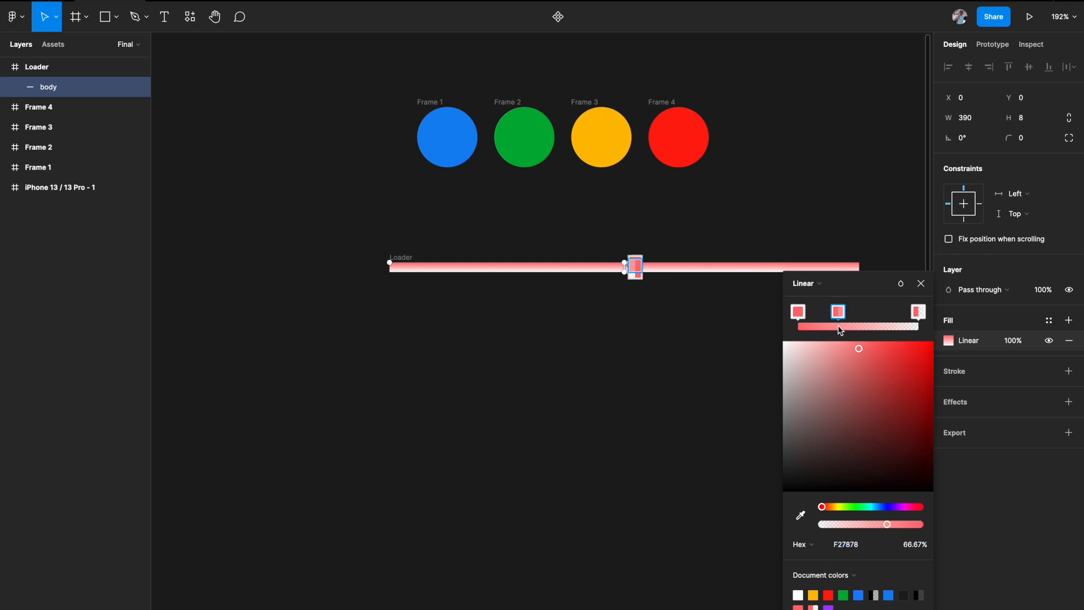
{"action": "left_click", "coordinate": [873, 329]}
{"action": "scroll", "coordinate": [508, 265], "scroll_direction": "right", "scroll_amount": 3}
{"action": "left_click", "coordinate": [246, 255]}
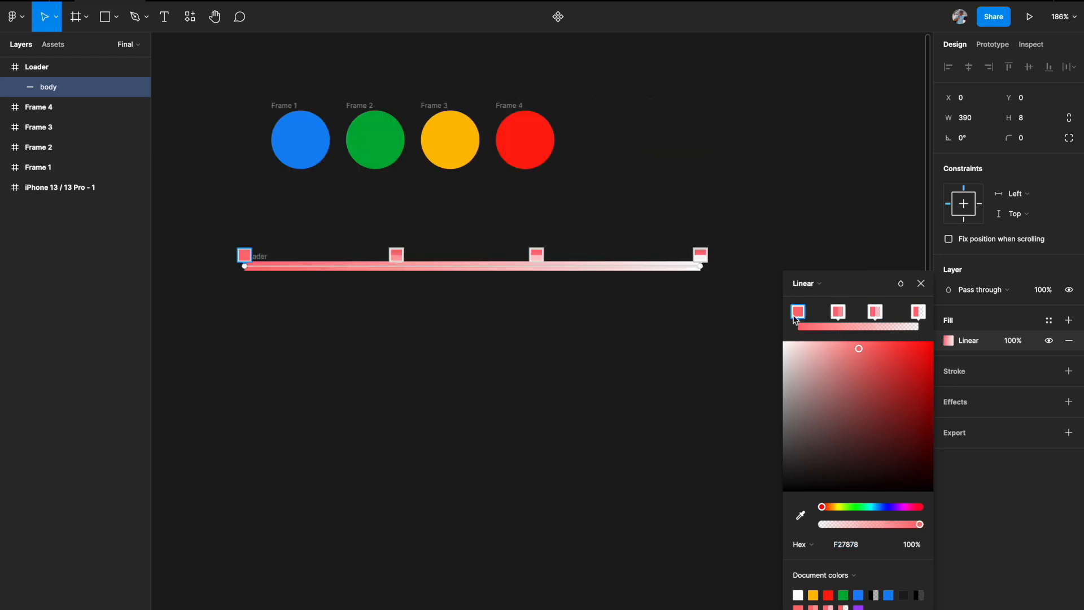
Sample the blue of the Frame 1 circle for the gradient's first stop and the green of the Frame 2 circle for the second
{"action": "left_click", "coordinate": [801, 515]}
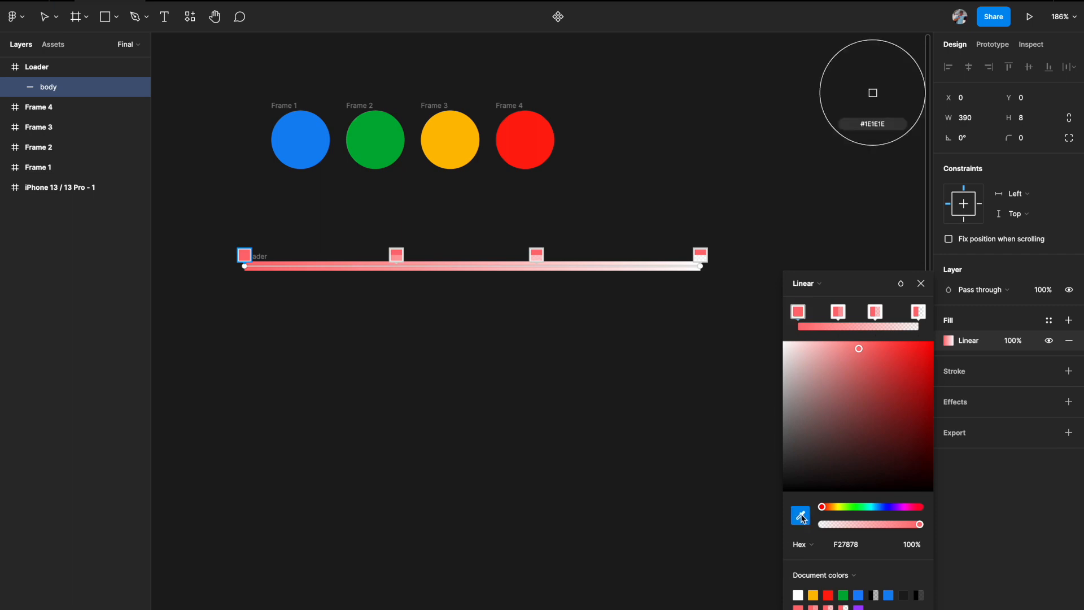
{"action": "left_click", "coordinate": [301, 139]}
{"action": "left_click", "coordinate": [840, 313]}
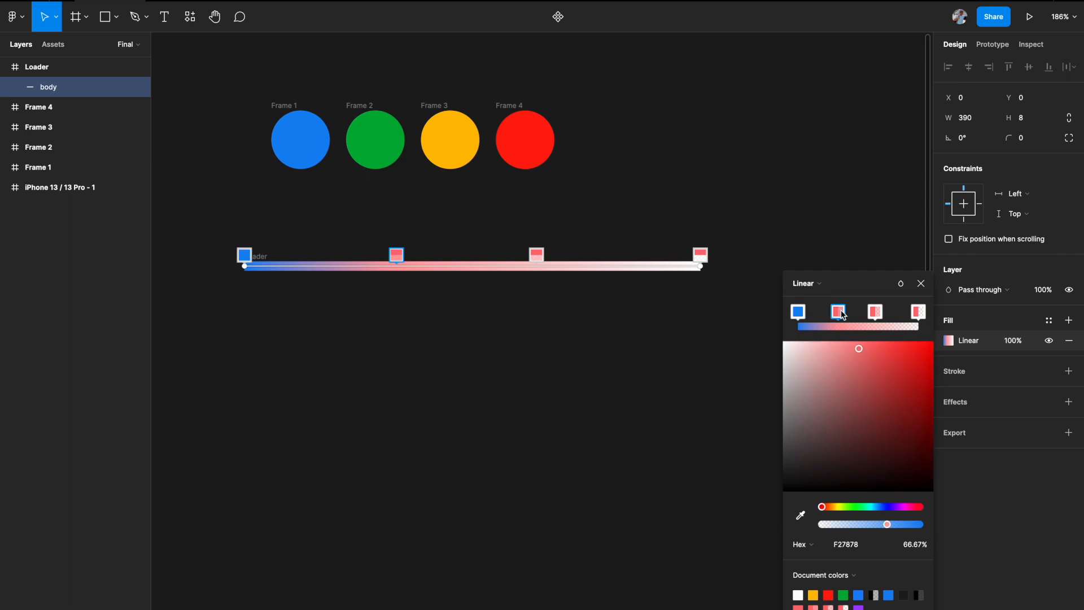
{"action": "left_click", "coordinate": [801, 515]}
{"action": "left_click", "coordinate": [375, 135]}
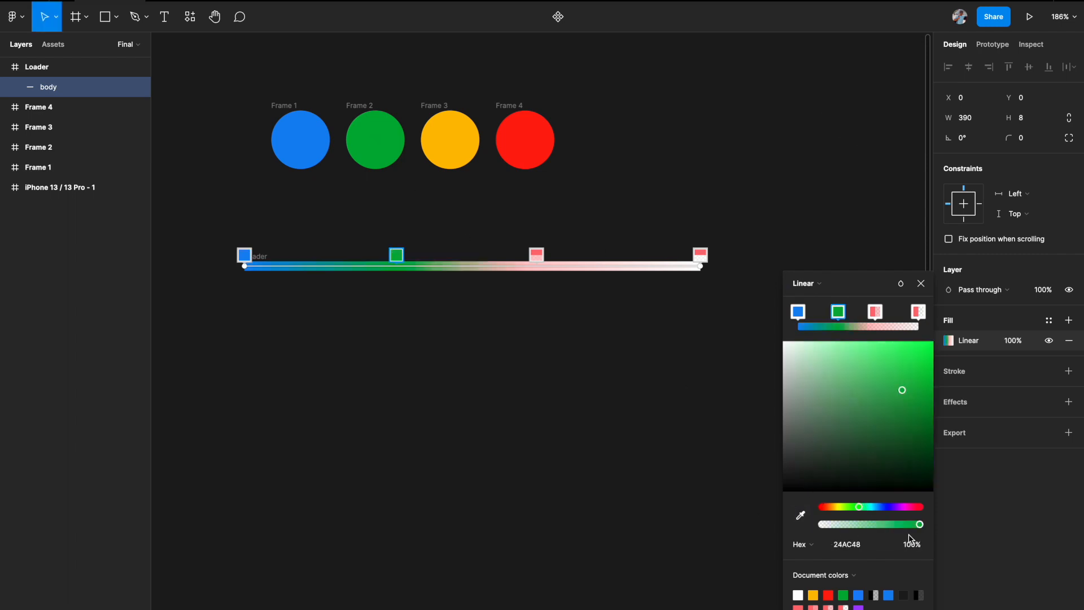
Sample the yellow of the Frame 3 circle for the gradient's third stop and the red of the Frame 4 circle for the last
{"action": "left_click", "coordinate": [876, 312]}
{"action": "left_click", "coordinate": [800, 515]}
{"action": "left_click", "coordinate": [457, 145]}
{"action": "left_click", "coordinate": [919, 311]}
{"action": "left_click", "coordinate": [801, 515]}
{"action": "left_click", "coordinate": [533, 122]}
{"action": "left_click", "coordinate": [763, 340]}
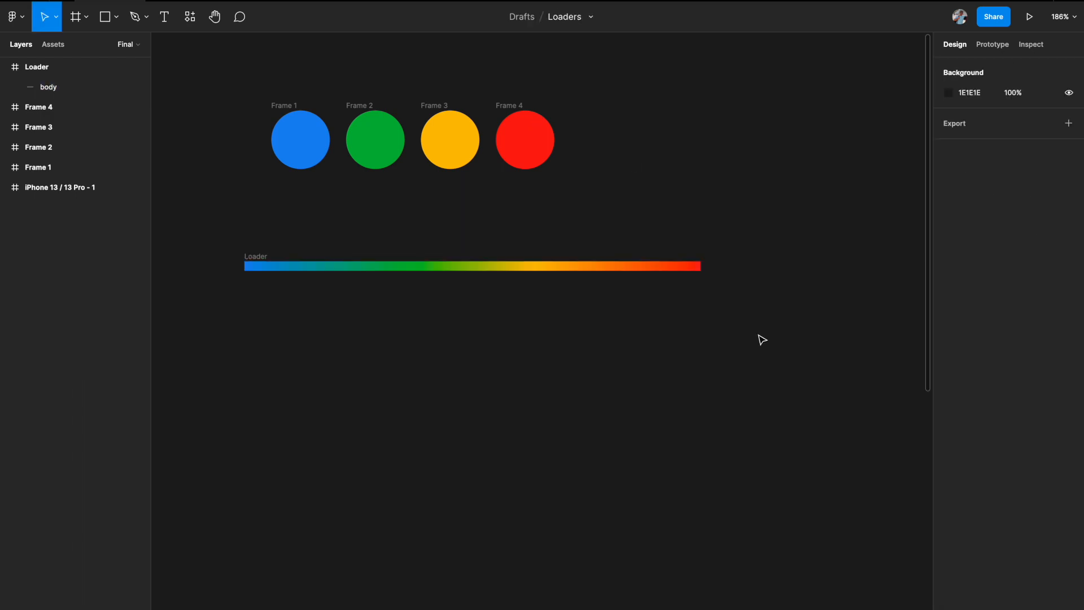
Duplicate the body rectangle inside the Loader frame and rename the lower copy as glow
{"action": "scroll", "coordinate": [763, 340], "scroll_direction": "left", "scroll_amount": 2}
{"action": "left_click", "coordinate": [469, 266]}
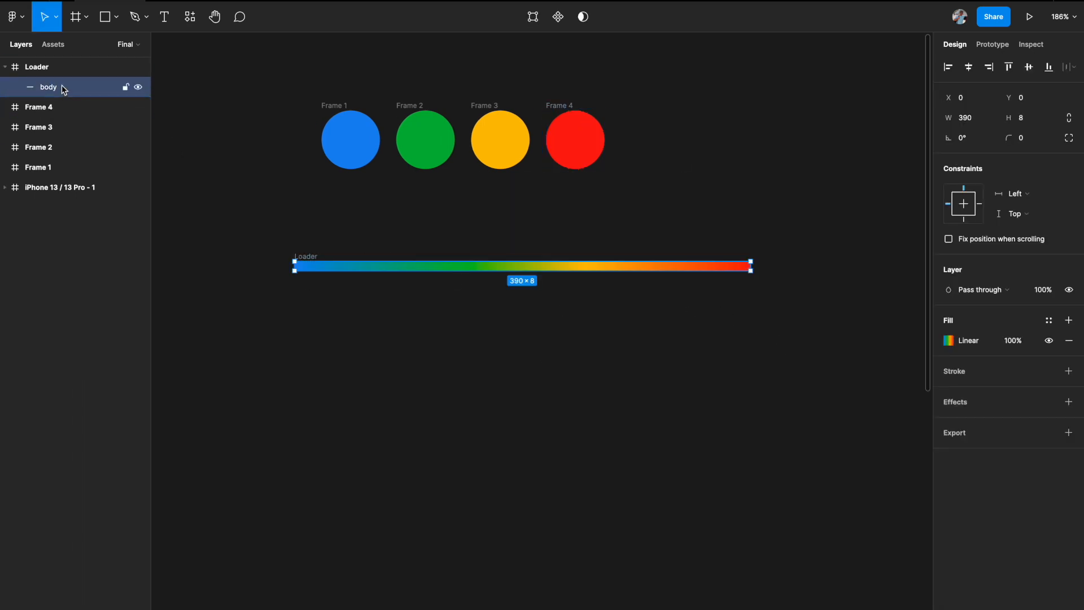
{"action": "key", "text": "ctrl+d"}
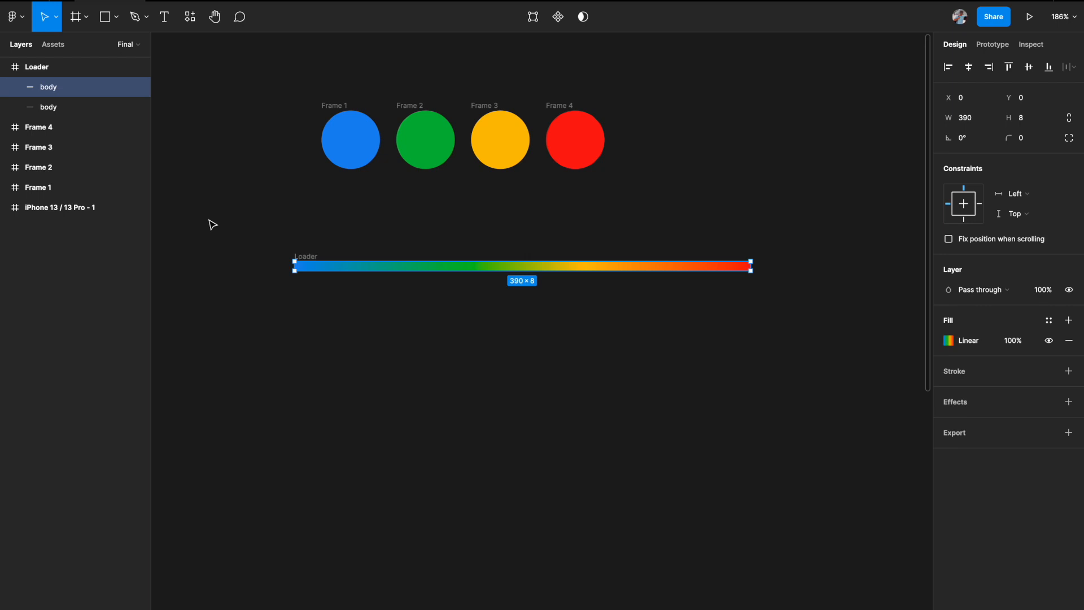
{"action": "left_click", "coordinate": [57, 108]}
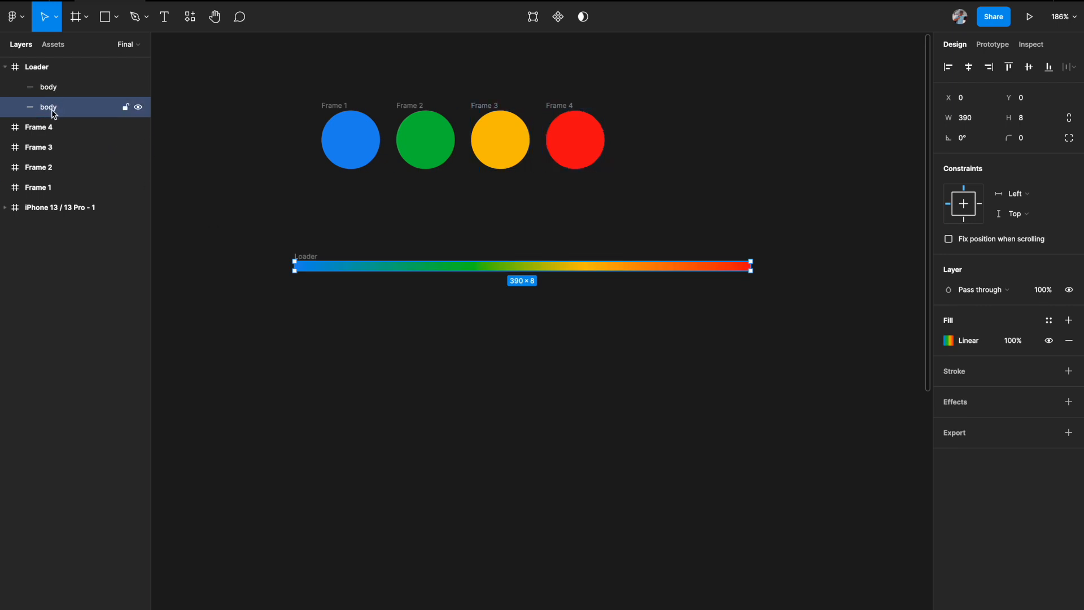
{"action": "double_click", "coordinate": [53, 112]}
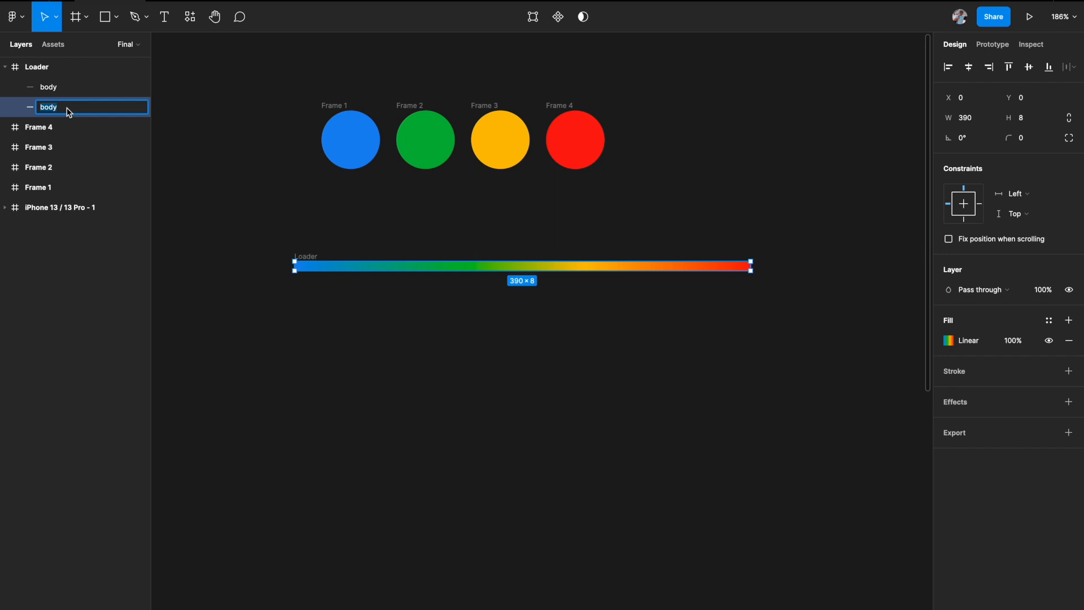
{"action": "type", "text": "glow"}
{"action": "key", "text": "Return"}
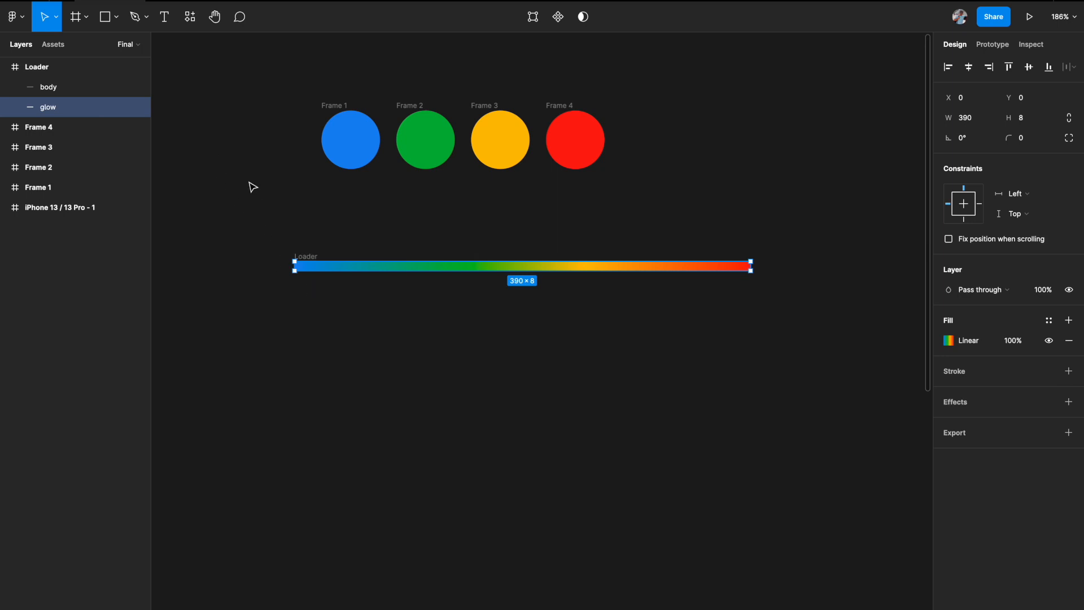
{"action": "left_click", "coordinate": [75, 87]}
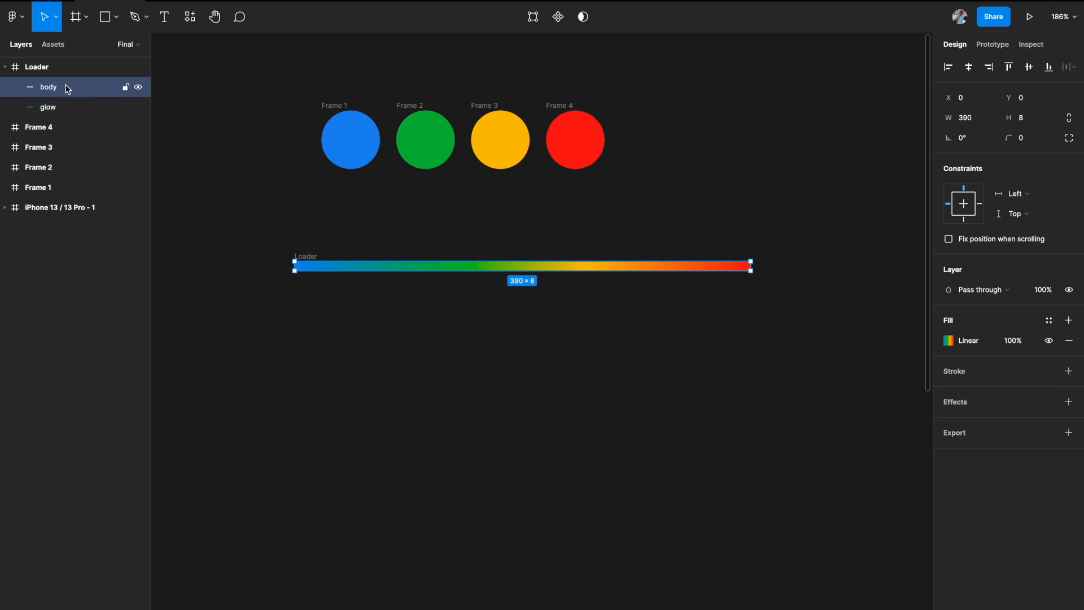
{"action": "left_click", "coordinate": [63, 113]}
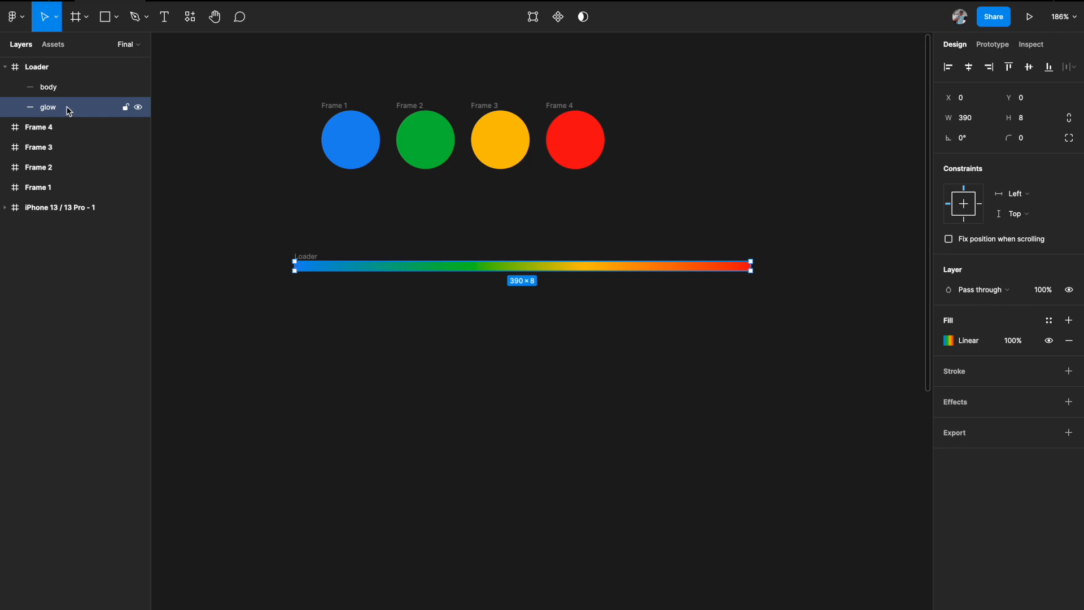
{"action": "scroll", "coordinate": [261, 247], "scroll_direction": "up", "scroll_amount": 2}
{"action": "scroll", "coordinate": [262, 247], "scroll_direction": "left", "scroll_amount": 1}
{"action": "scroll", "coordinate": [372, 295], "scroll_direction": "up", "scroll_amount": 2}
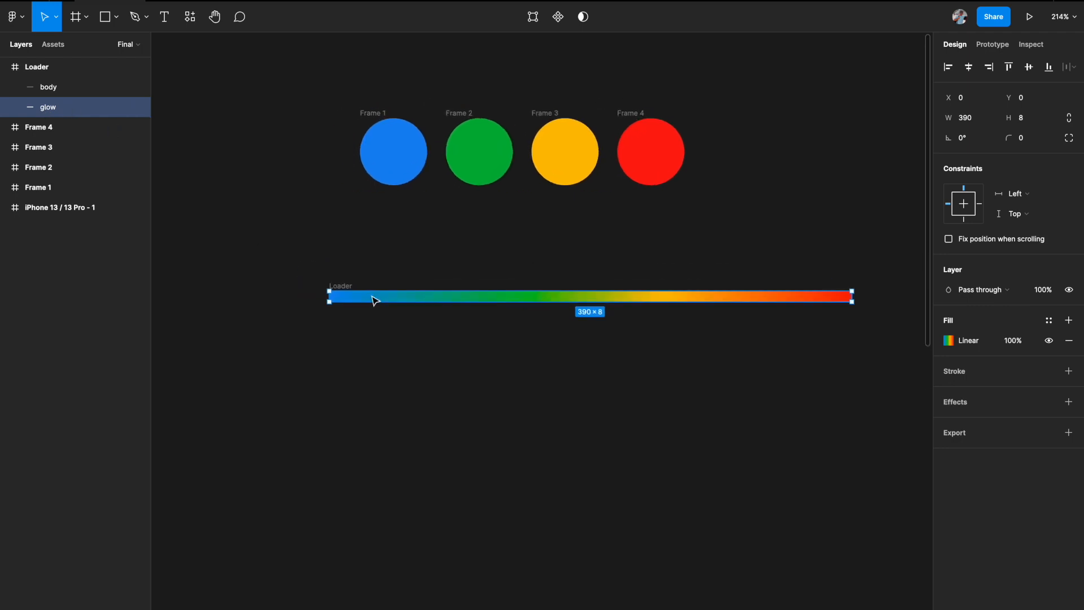
{"action": "left_click", "coordinate": [410, 257]}
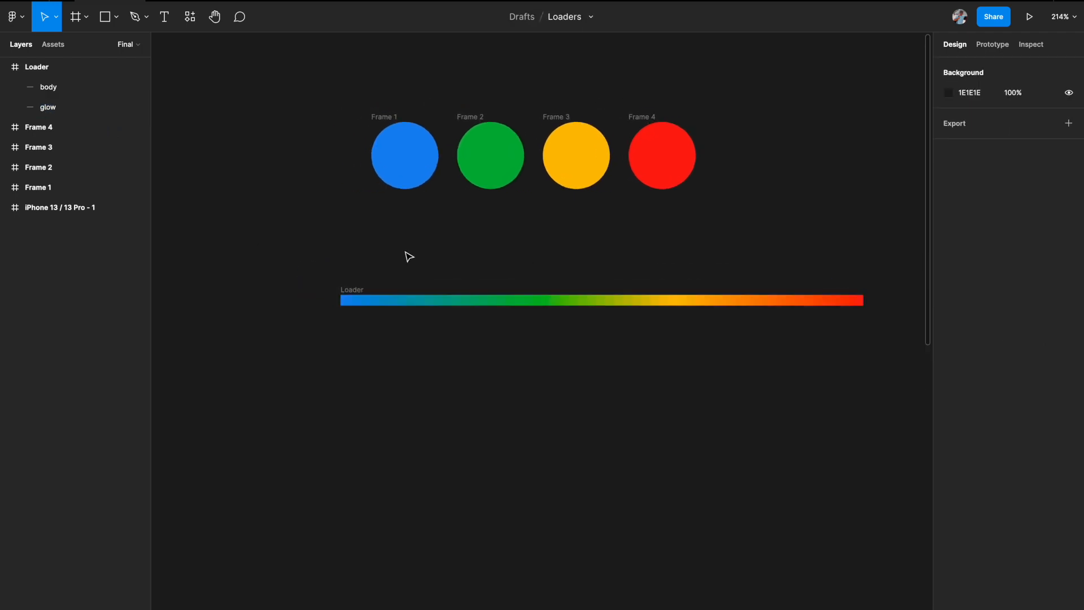
Turn off content clipping on the Loader frame and stretch the glow rectangle upward to a height of about 27
{"action": "left_click", "coordinate": [362, 290]}
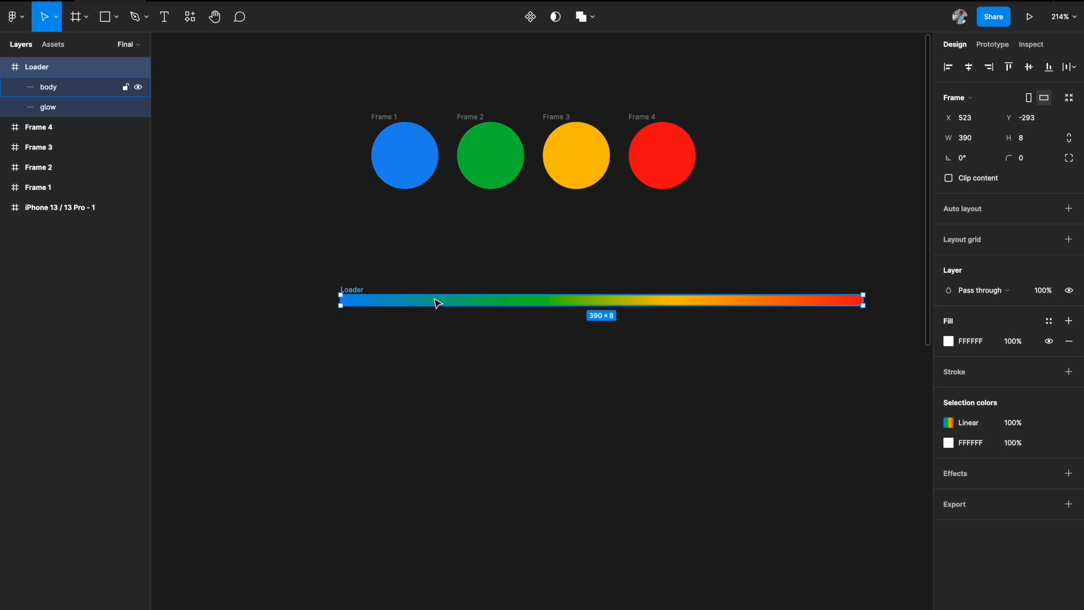
{"action": "left_click", "coordinate": [67, 108]}
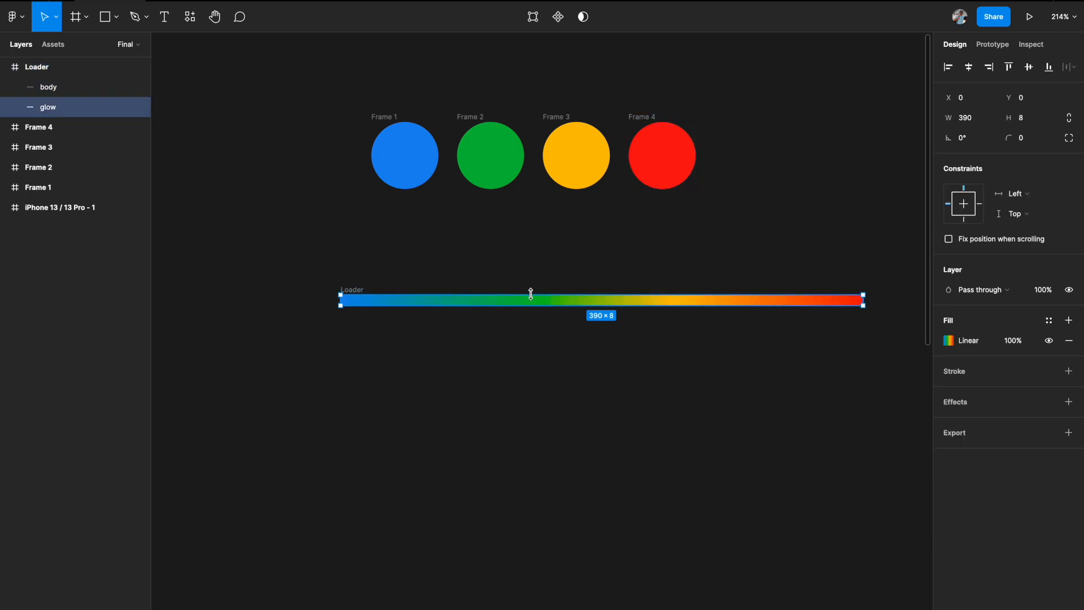
{"action": "left_click_drag", "start_coordinate": [531, 291], "coordinate": [530, 269]}
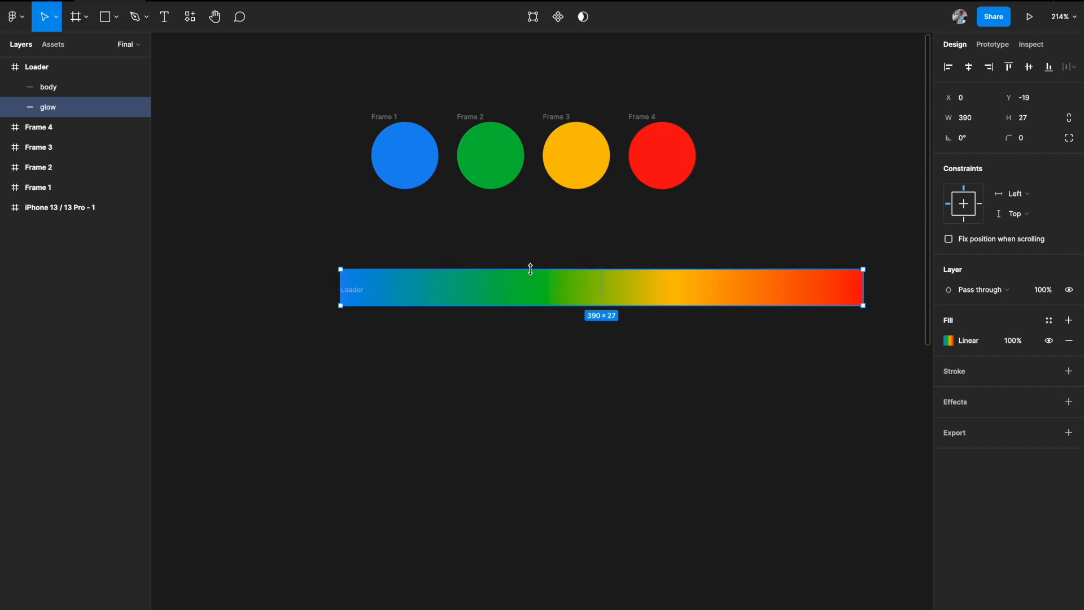
Add an effect to the glow rectangle and set its type to Layer blur
{"action": "scroll", "coordinate": [530, 270], "scroll_direction": "down", "scroll_amount": 1}
{"action": "scroll", "coordinate": [530, 269], "scroll_direction": "right", "scroll_amount": 1}
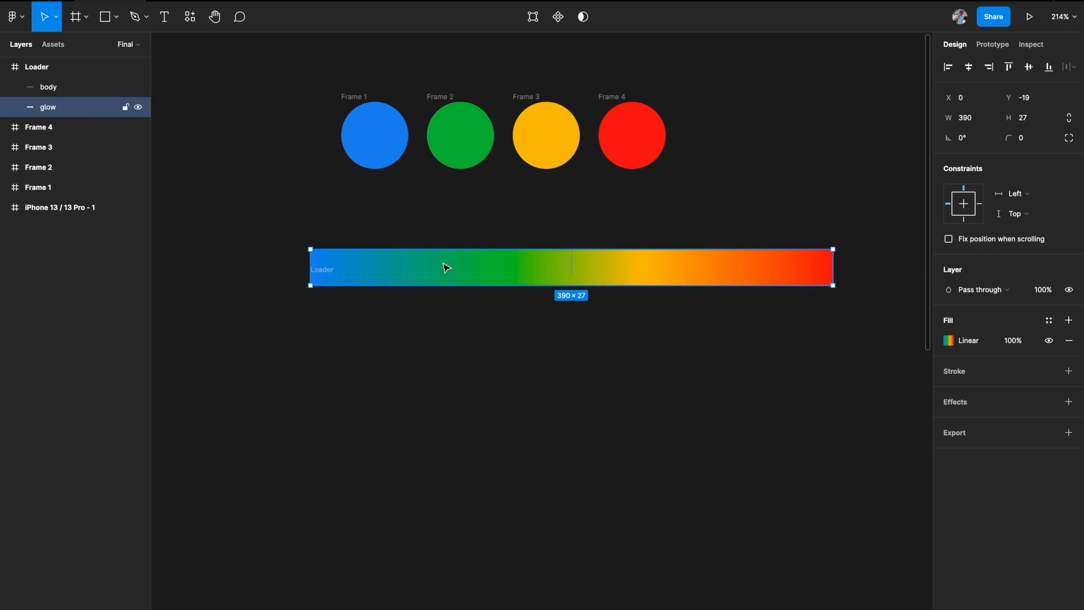
{"action": "scroll", "coordinate": [673, 377], "scroll_direction": "right", "scroll_amount": 2}
{"action": "scroll", "coordinate": [673, 378], "scroll_direction": "up", "scroll_amount": 1}
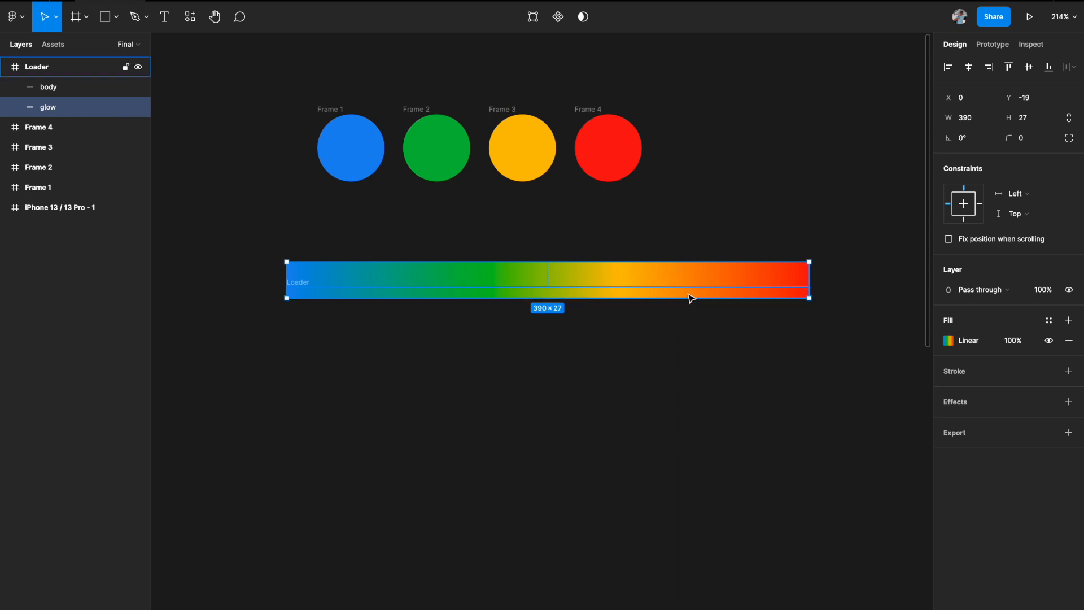
{"action": "left_click", "coordinate": [1069, 402]}
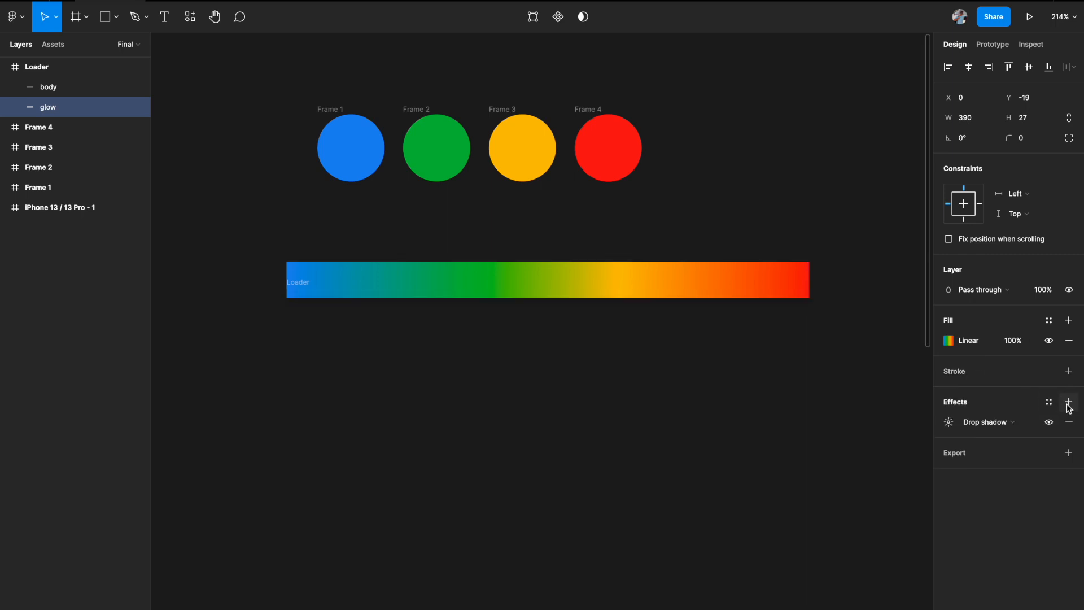
{"action": "left_click", "coordinate": [989, 423]}
{"action": "left_click", "coordinate": [989, 438]}
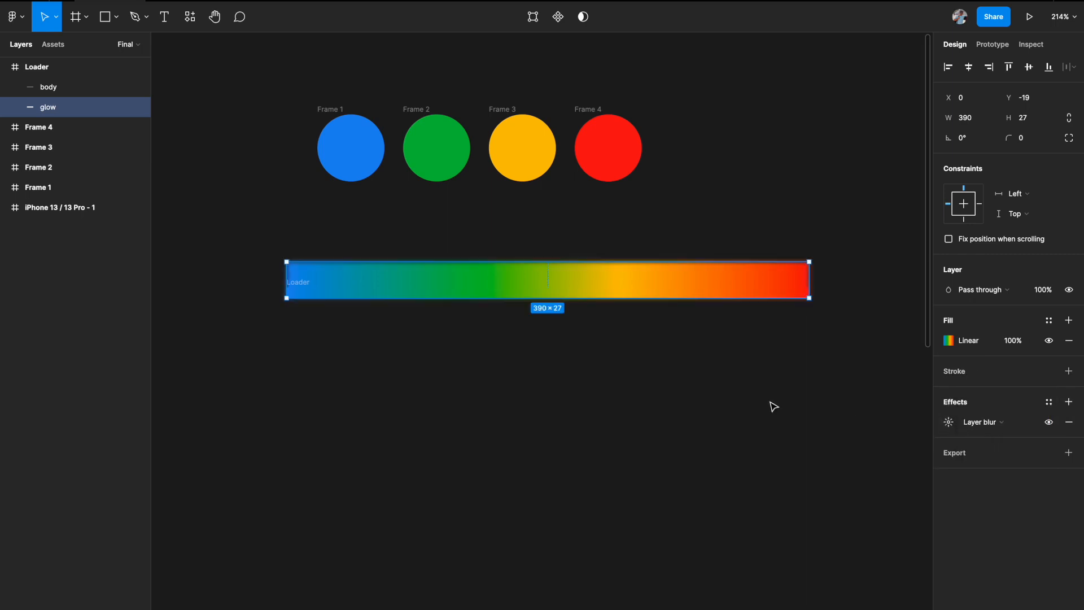
Set the opacity of the glow rectangle's linear gradient fill to 20%
{"action": "left_click", "coordinate": [1014, 344]}
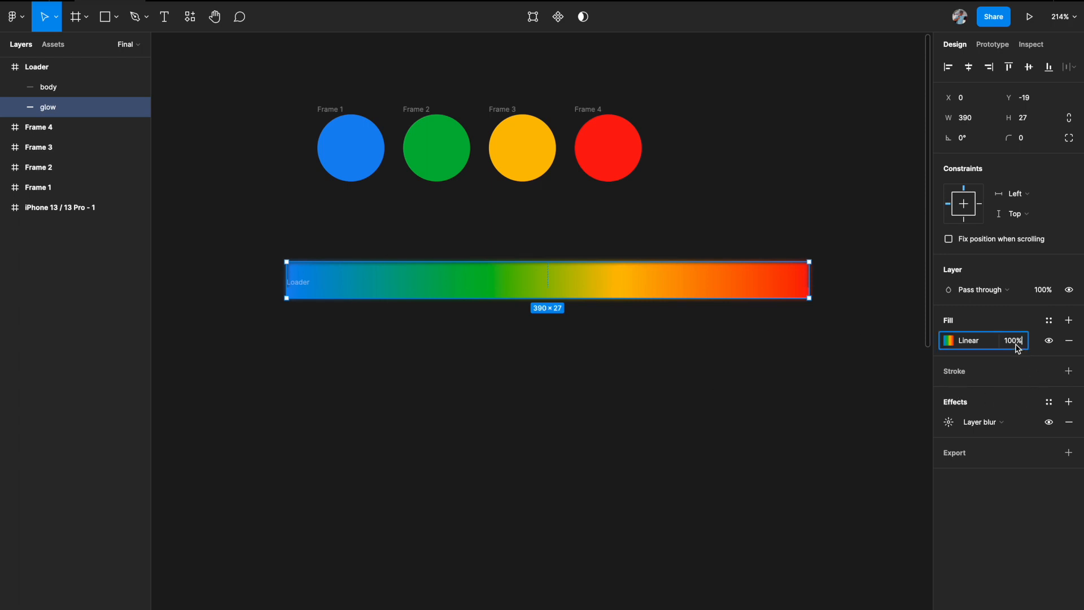
{"action": "type", "text": "20"}
{"action": "key", "text": "Return"}
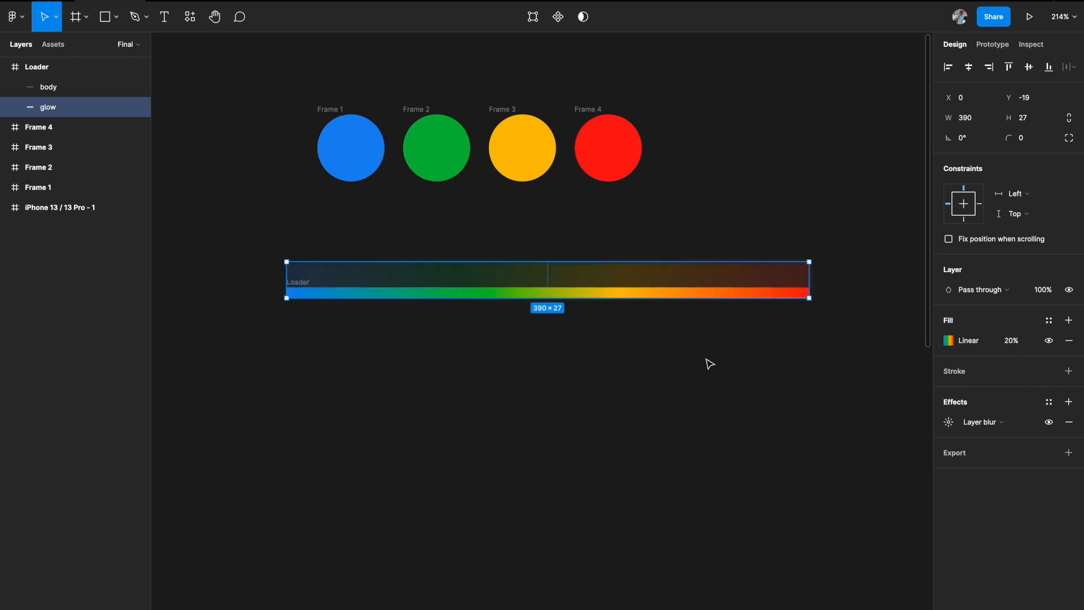
{"action": "scroll", "coordinate": [706, 365], "scroll_direction": "left", "scroll_amount": 2}
{"action": "left_click", "coordinate": [705, 364]}
{"action": "scroll", "coordinate": [706, 365], "scroll_direction": "up", "scroll_amount": 3, "text": "ctrl"}
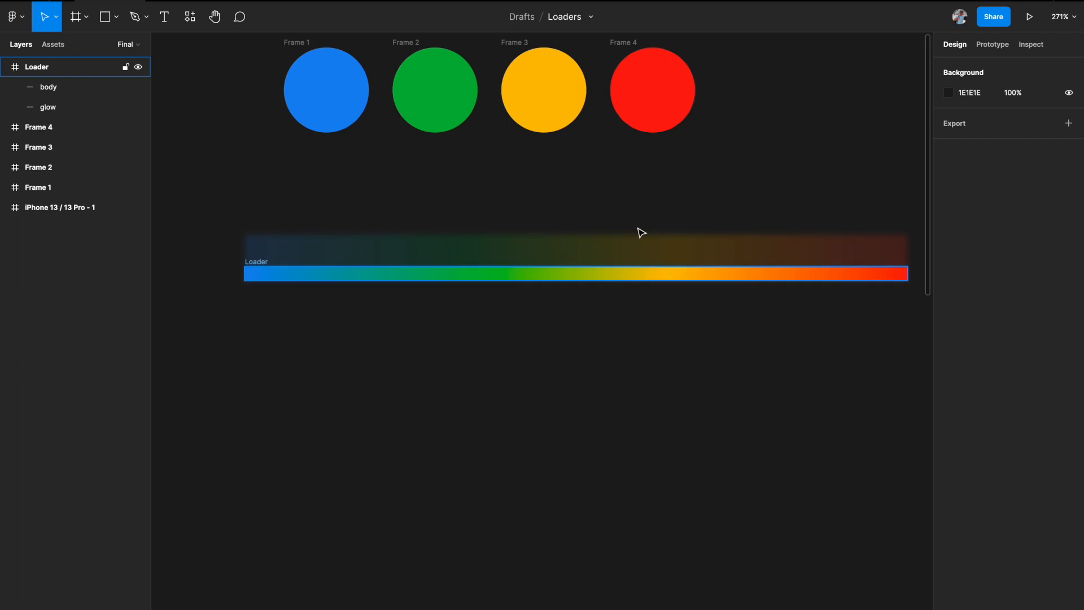
{"action": "left_click", "coordinate": [616, 255]}
{"action": "left_click", "coordinate": [584, 280]}
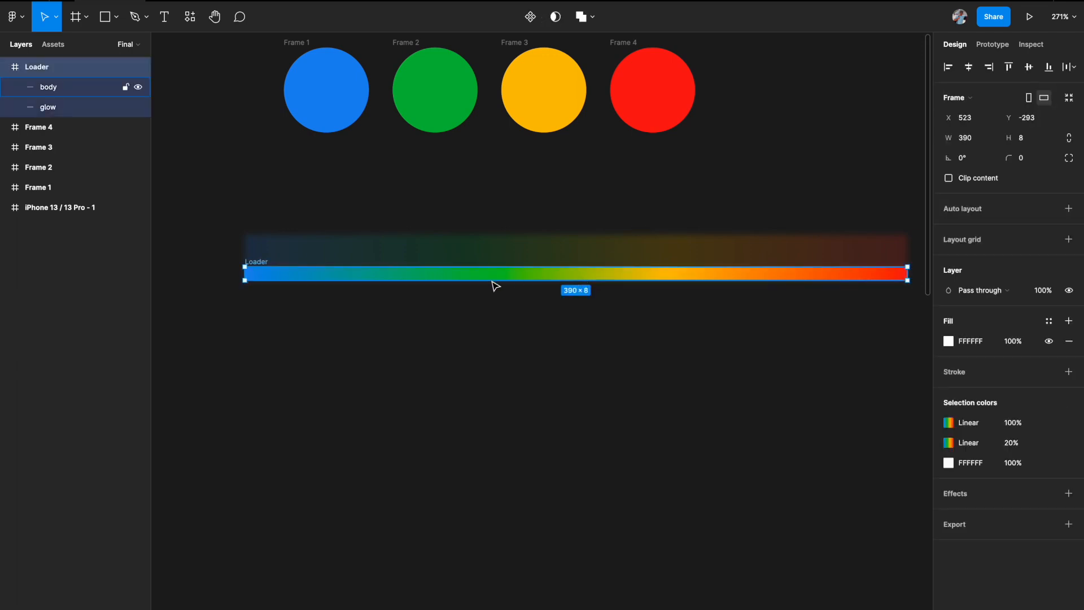
{"action": "left_click", "coordinate": [655, 275]}
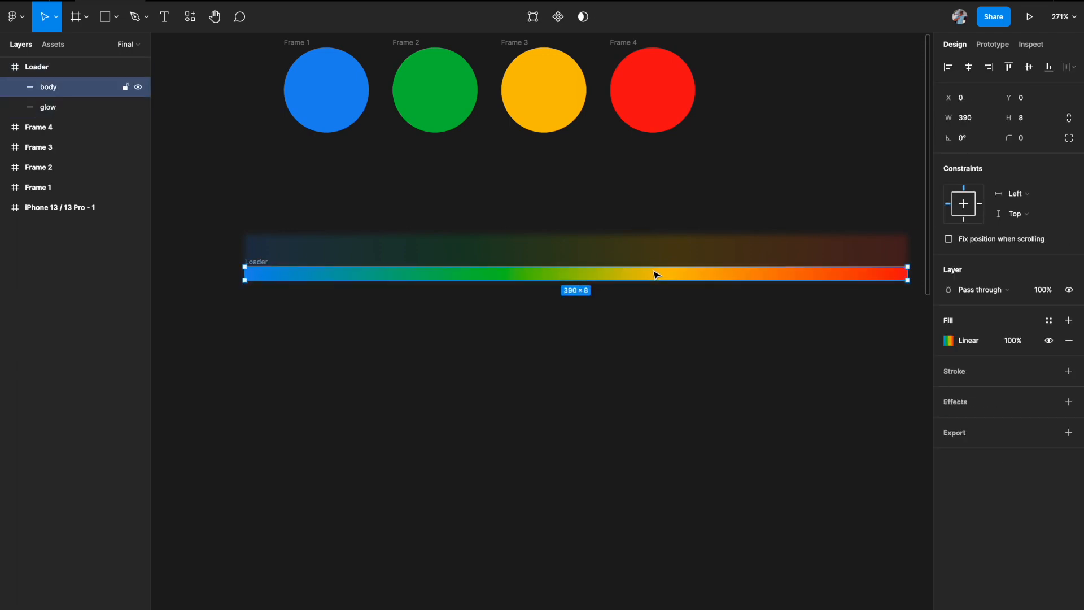
{"action": "left_click", "coordinate": [61, 109]}
{"action": "left_click", "coordinate": [397, 346]}
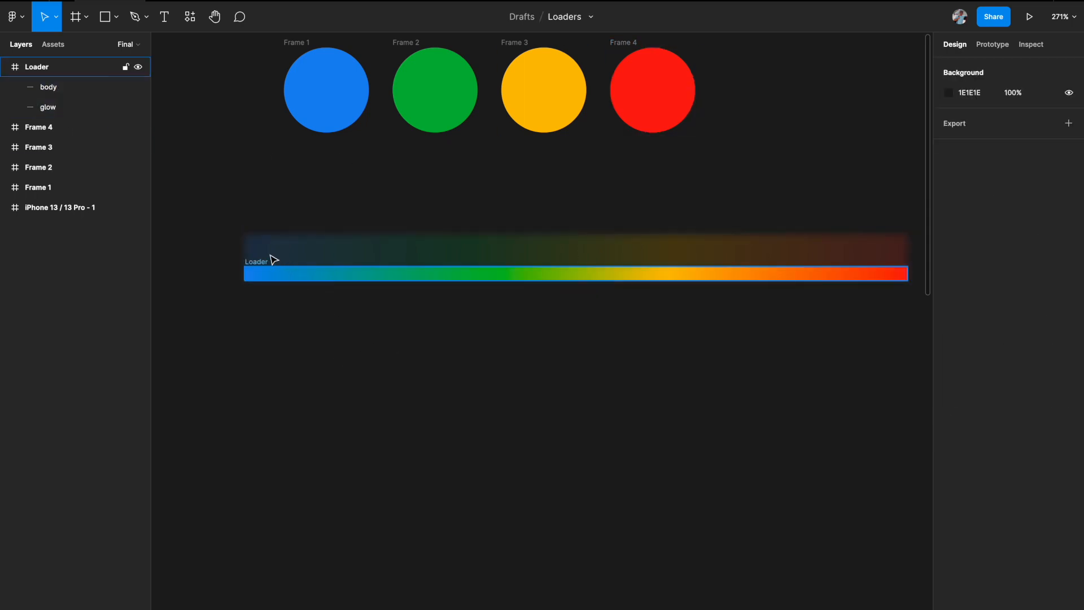
Enlarge the glow rectangle upward and past the red end of the bar, to about 395 × 35
{"action": "left_click", "coordinate": [59, 110]}
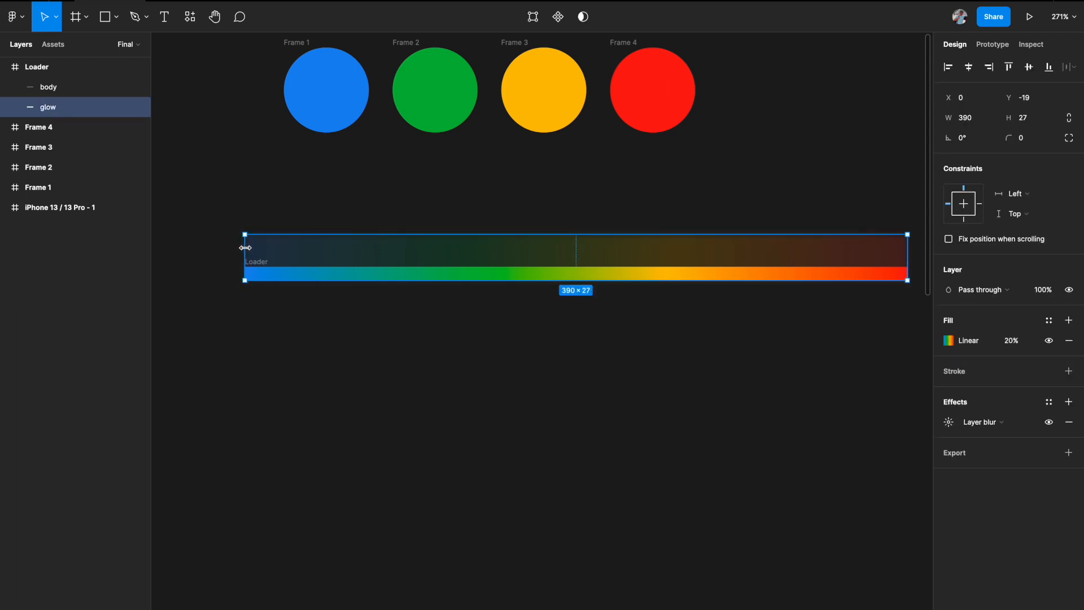
{"action": "mouse_move", "coordinate": [358, 227]}
{"action": "left_mouse_down"}
{"action": "mouse_move", "coordinate": [358, 188]}
{"action": "mouse_move", "coordinate": [358, 220]}
{"action": "left_mouse_up"}
{"action": "mouse_move", "coordinate": [244, 241]}
{"action": "left_mouse_down"}
{"action": "mouse_move", "coordinate": [230, 240]}
{"action": "mouse_move", "coordinate": [243, 241]}
{"action": "left_mouse_up"}
{"action": "scroll", "coordinate": [623, 309], "scroll_direction": "right", "scroll_amount": 3}
{"action": "scroll", "coordinate": [623, 309], "scroll_direction": "up", "scroll_amount": 1}
{"action": "left_click_drag", "start_coordinate": [825, 268], "coordinate": [834, 269]}
Set the glow rectangle's layer blur amount to 10
{"action": "left_click", "coordinate": [948, 422]}
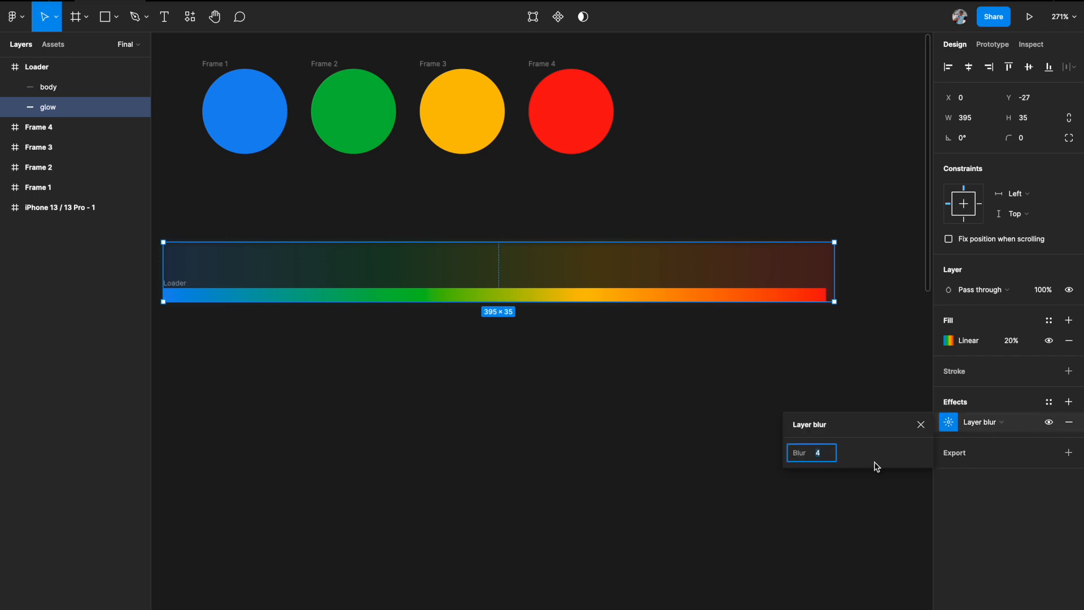
{"action": "type", "text": "6"}
{"action": "key", "text": "Return"}
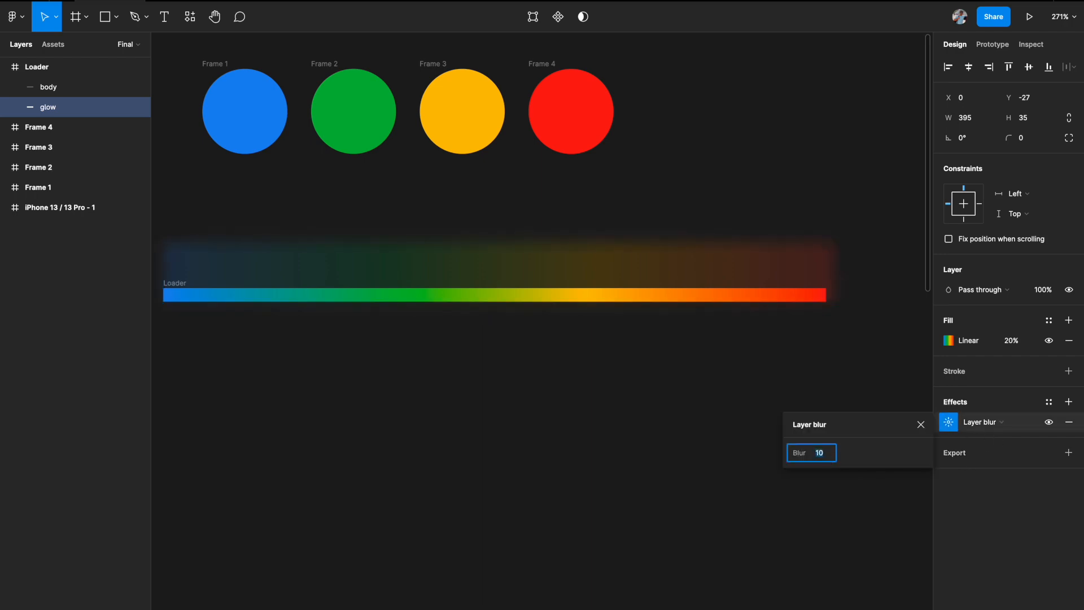
Select the Loader frame and collapse its body and glow layers
{"action": "scroll", "coordinate": [634, 410], "scroll_direction": "left", "scroll_amount": 2}
{"action": "left_click", "coordinate": [634, 410]}
{"action": "scroll", "coordinate": [633, 409], "scroll_direction": "down", "scroll_amount": 3}
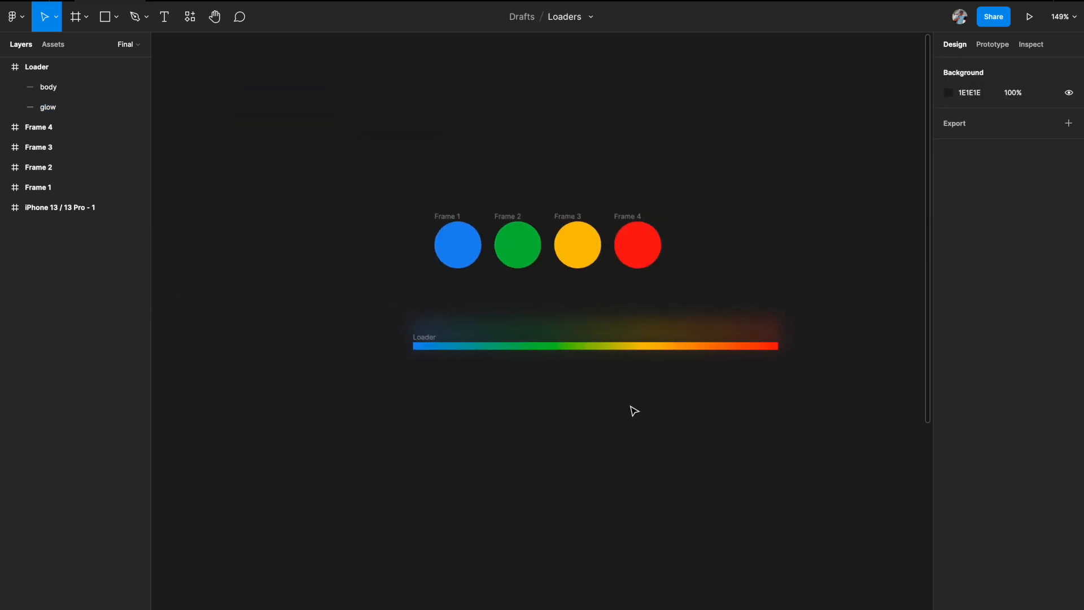
{"action": "scroll", "coordinate": [581, 389], "scroll_direction": "up", "scroll_amount": 2}
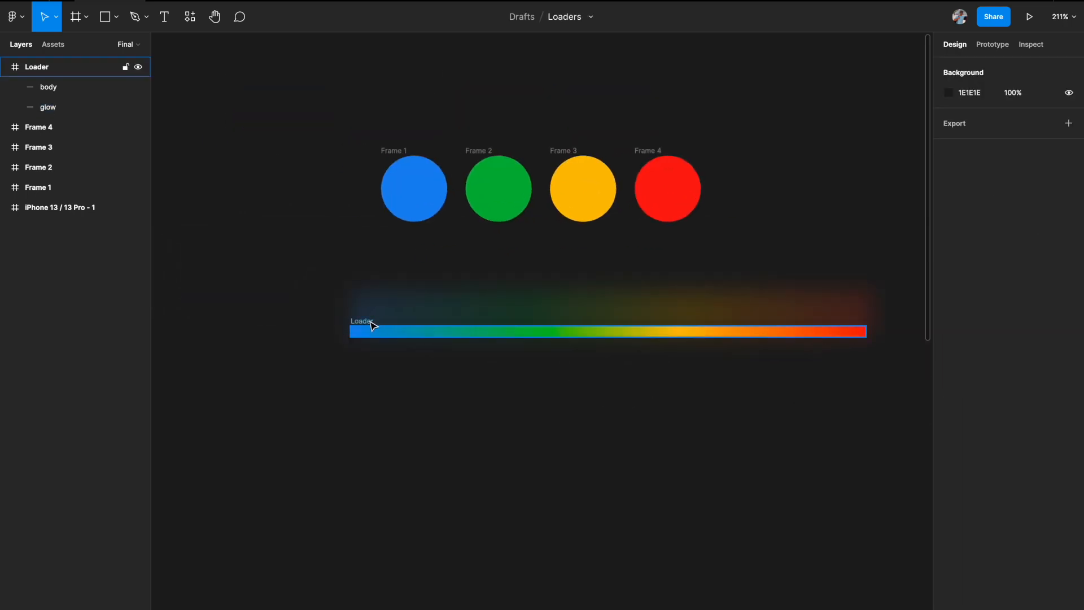
{"action": "left_click", "coordinate": [47, 68]}
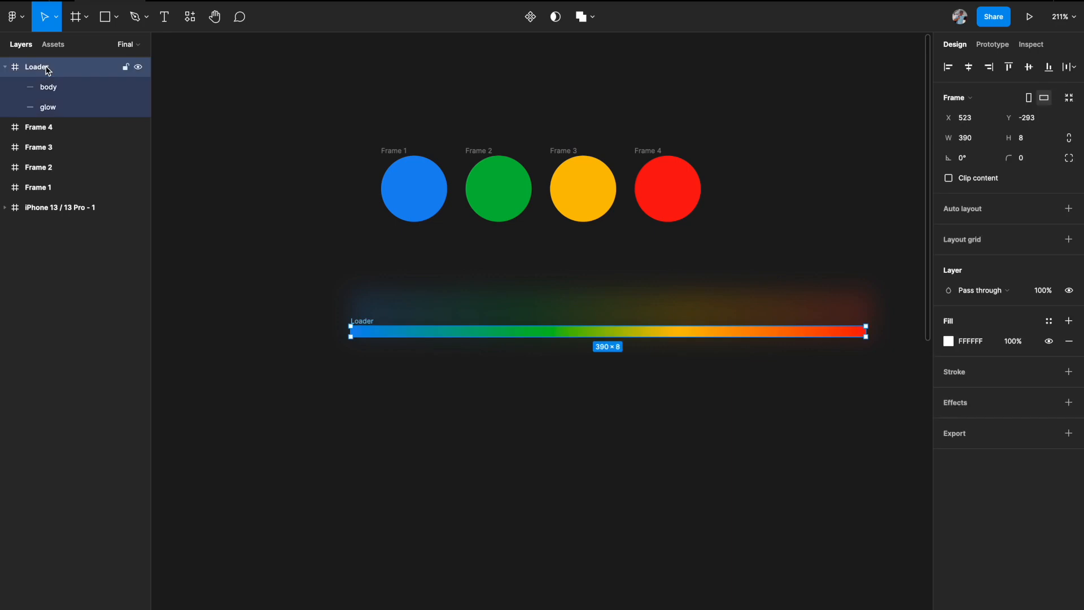
{"action": "left_click", "coordinate": [6, 67]}
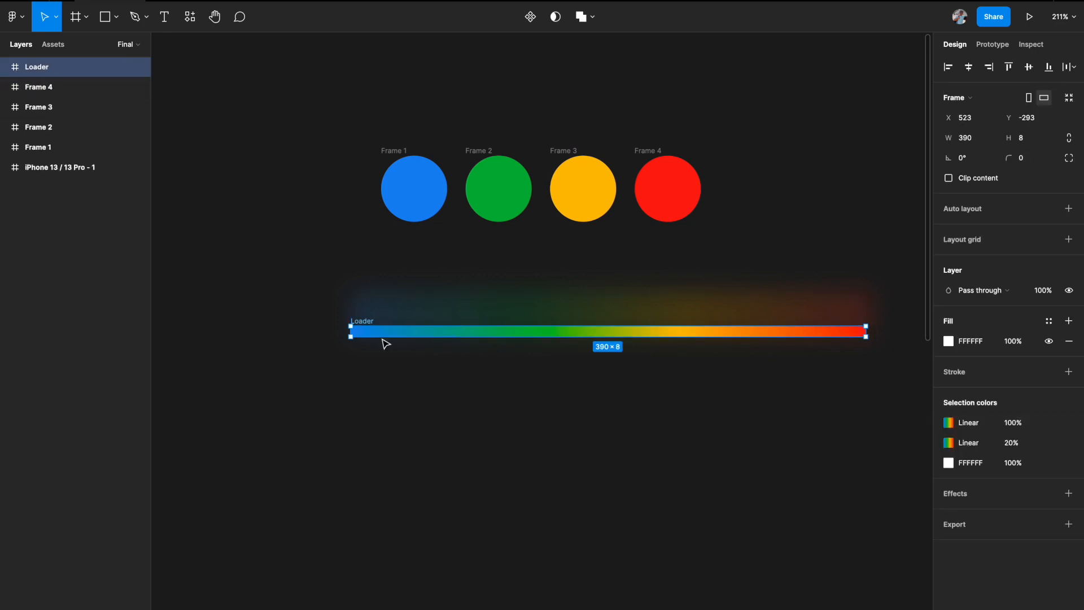
{"action": "scroll", "coordinate": [408, 337], "scroll_direction": "up", "scroll_amount": 3}
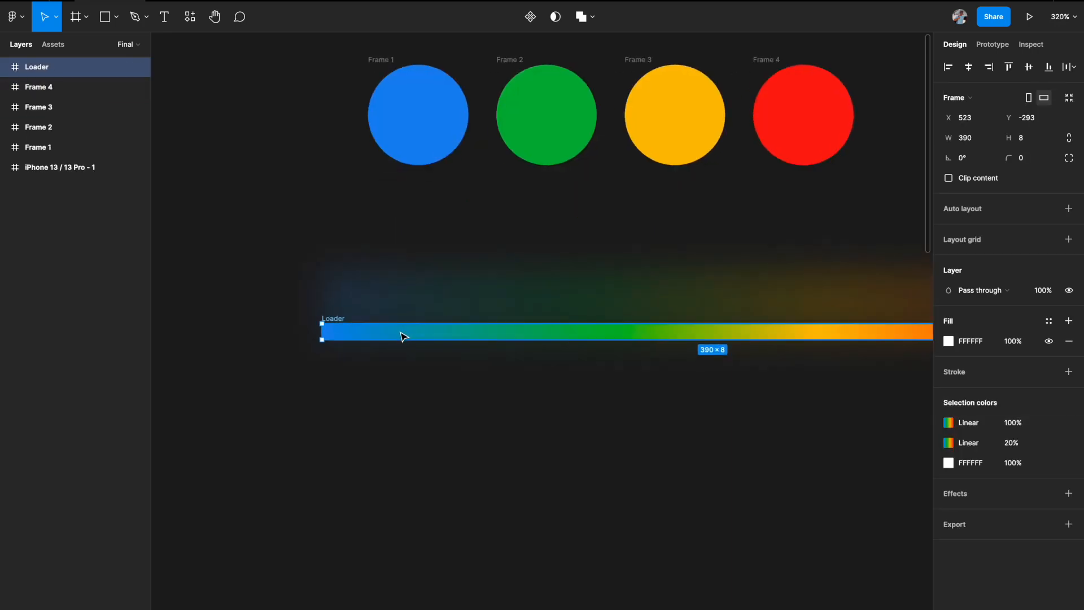
Turn content clipping on and back off for the Loader frame to compare how the glow displays
{"action": "left_click", "coordinate": [290, 319]}
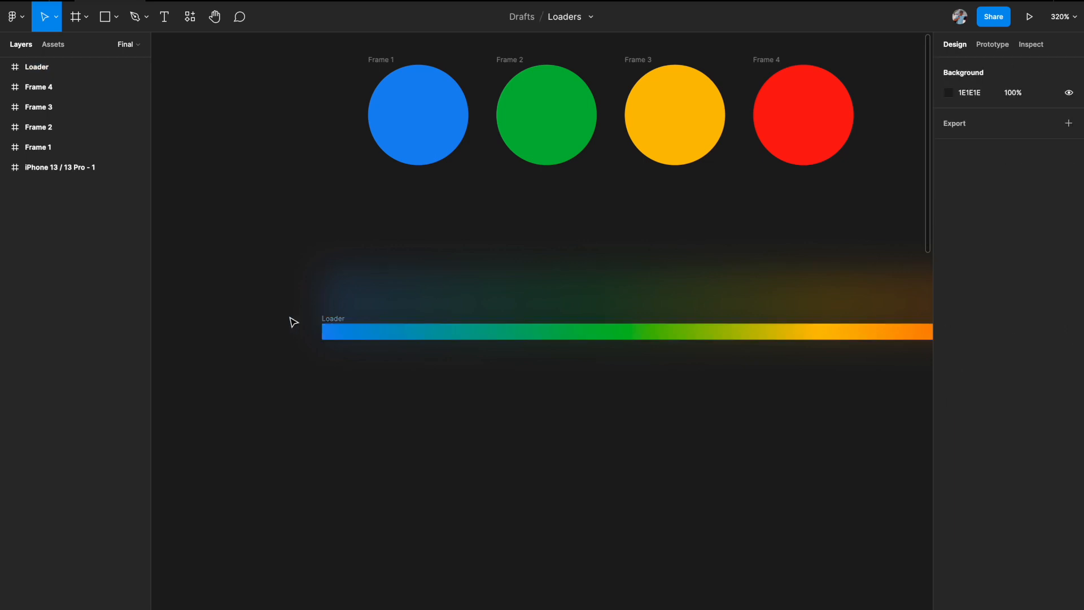
{"action": "left_click", "coordinate": [336, 320]}
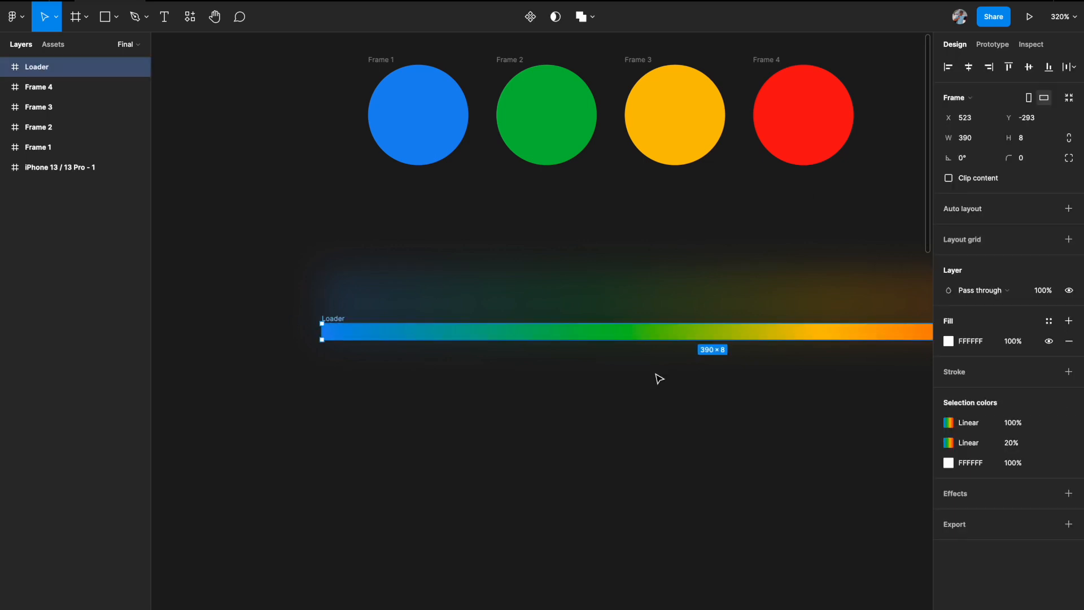
{"action": "left_click", "coordinate": [949, 178]}
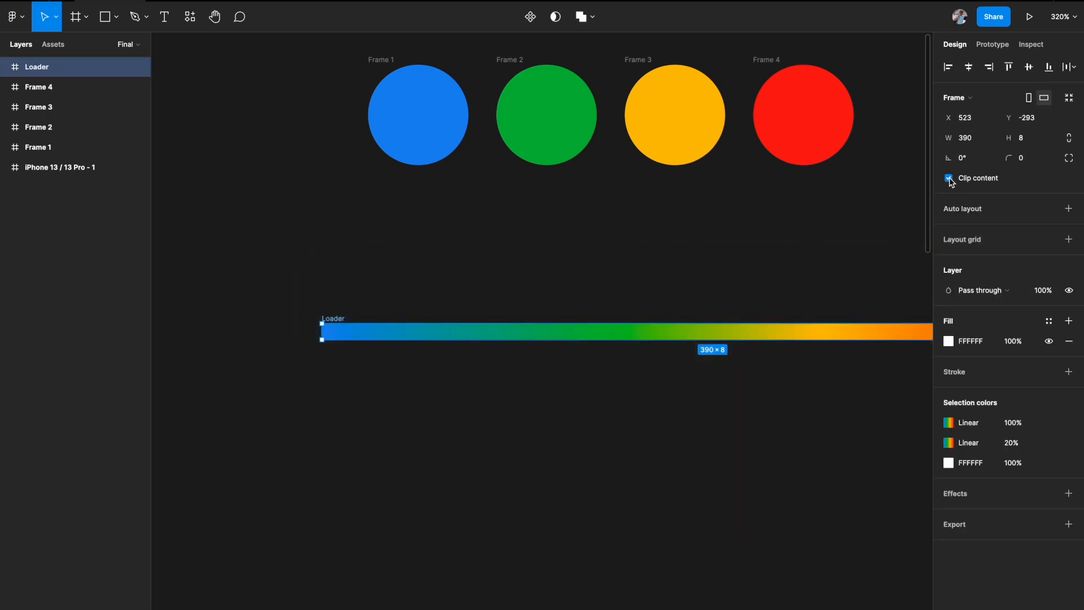
{"action": "left_click", "coordinate": [950, 178]}
{"action": "scroll", "coordinate": [638, 364], "scroll_direction": "down", "scroll_amount": 5}
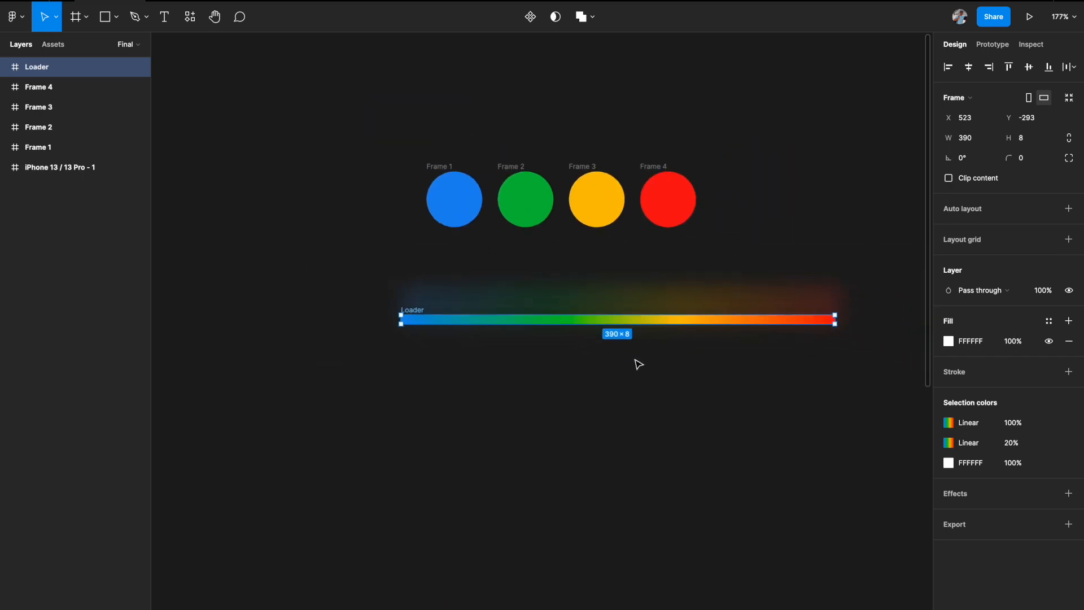
{"action": "left_click", "coordinate": [638, 364]}
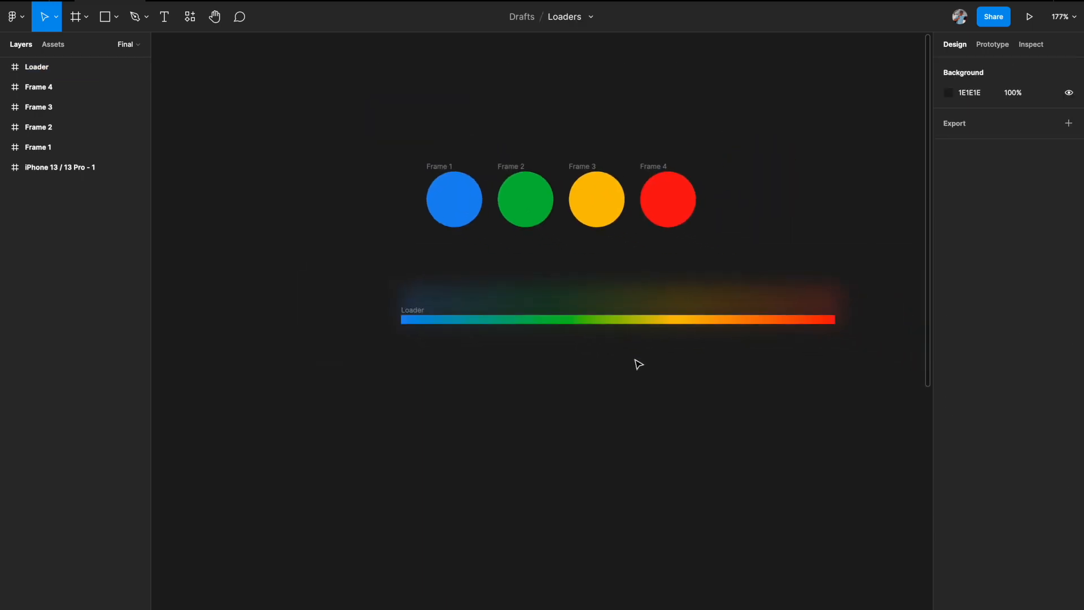
Delete the four coloured circle frames above the Loader bar
{"action": "left_click", "coordinate": [411, 315]}
{"action": "scroll", "coordinate": [409, 312], "scroll_direction": "down", "scroll_amount": 5}
{"action": "scroll", "coordinate": [409, 313], "scroll_direction": "right", "scroll_amount": 5}
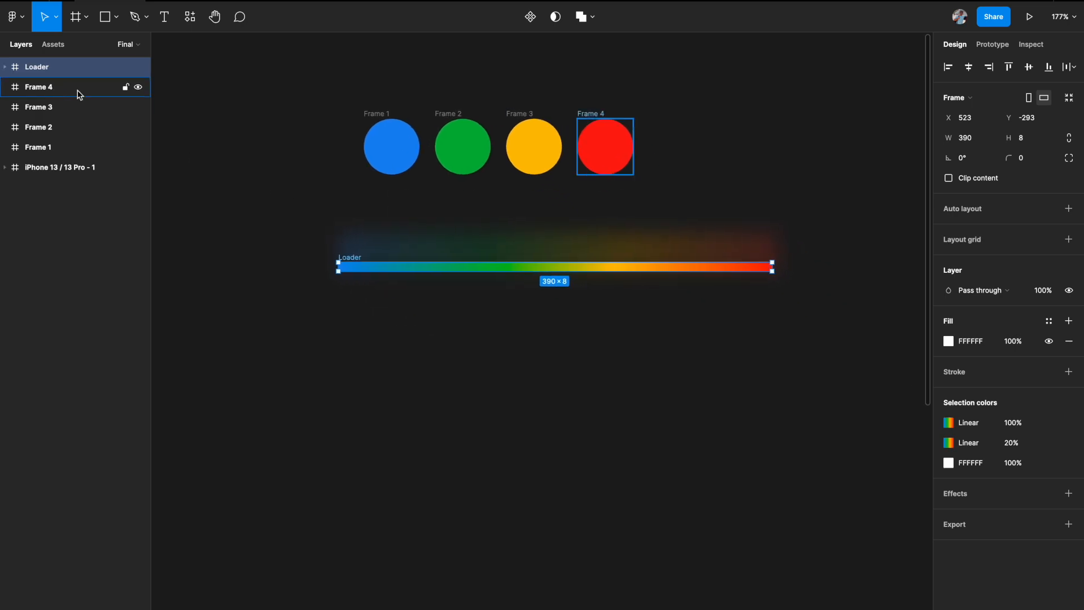
{"action": "left_click_drag", "start_coordinate": [309, 78], "coordinate": [649, 190]}
{"action": "key", "text": "Delete"}
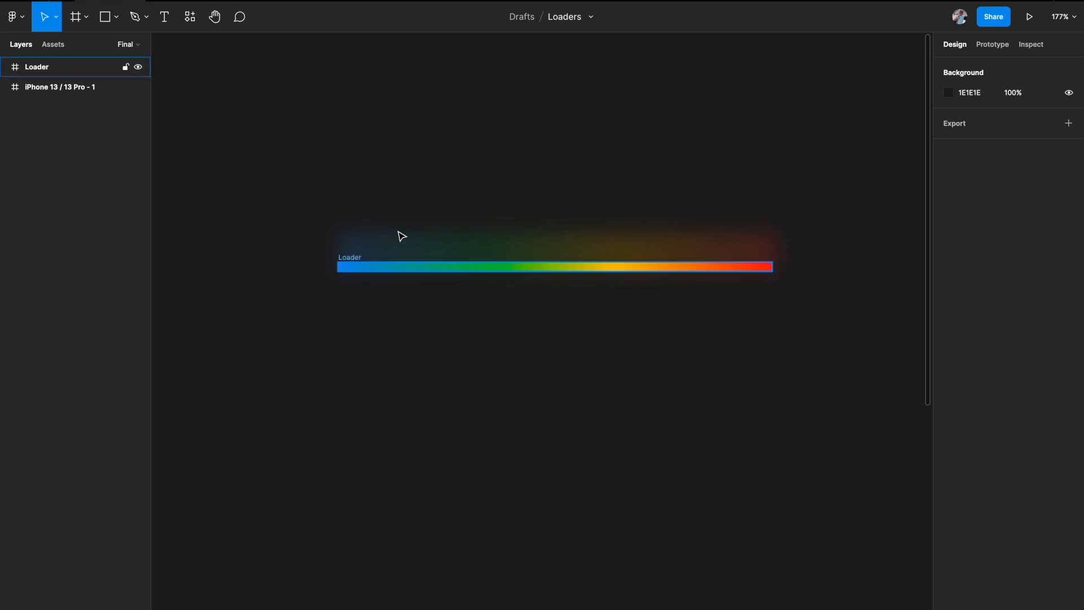
Rename the Loader frame as Loader-1
{"action": "left_click", "coordinate": [363, 258]}
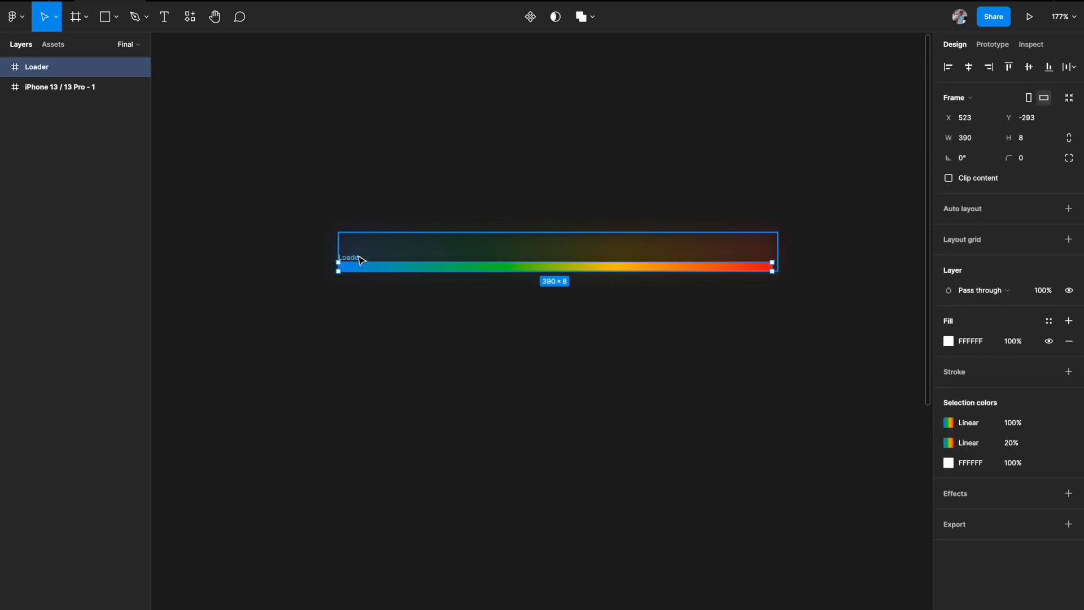
{"action": "double_click", "coordinate": [55, 69]}
{"action": "key", "text": "Return"}
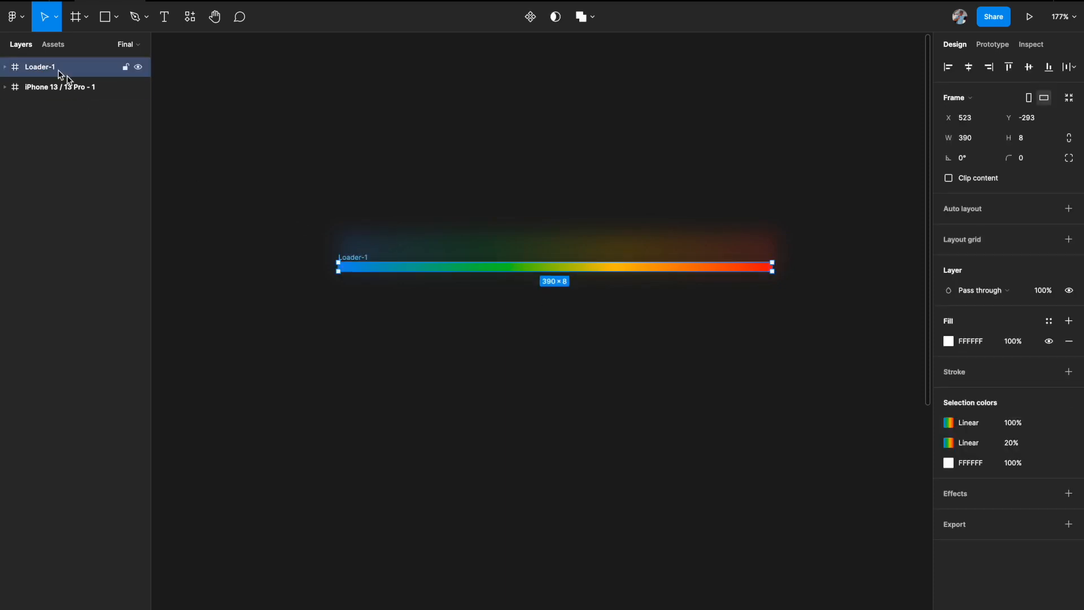
Duplicate the Loader-1 frame about 30 px straight below the original
{"action": "left_click", "coordinate": [399, 295]}
{"action": "left_click", "coordinate": [366, 266]}
{"action": "left_click_drag", "start_coordinate": [359, 271], "coordinate": [358, 303], "text": "alt"}
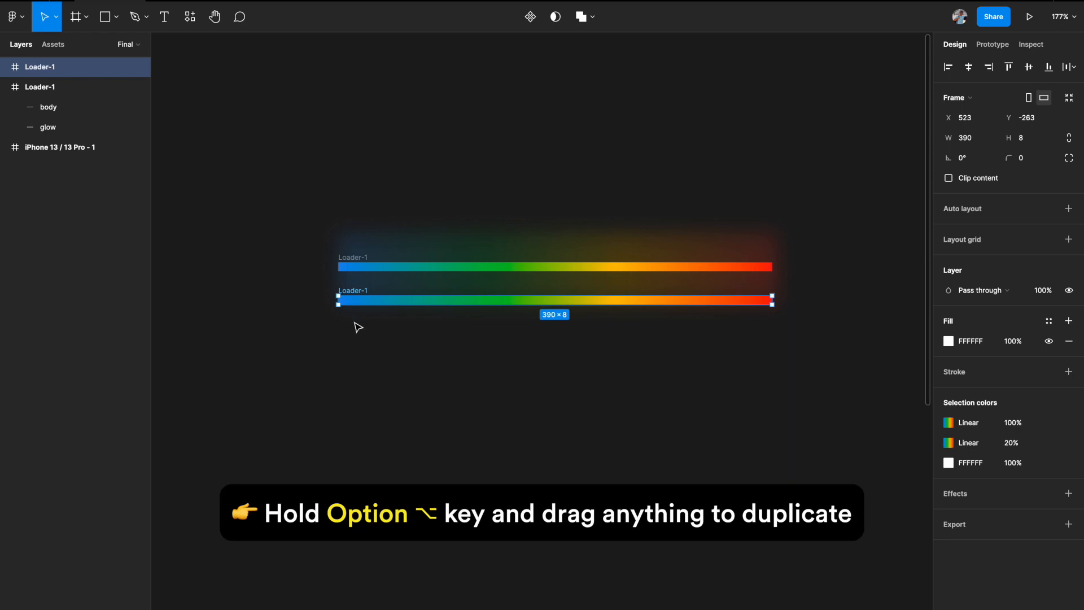
{"action": "left_click", "coordinate": [358, 327]}
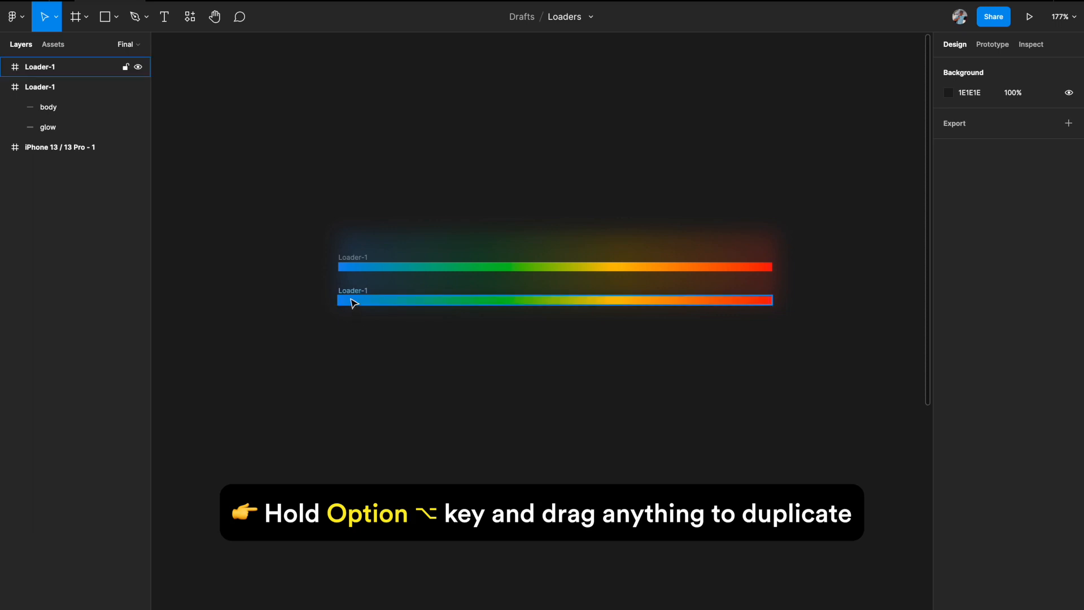
Rename the duplicated lower loader frame as Loader-2
{"action": "scroll", "coordinate": [354, 302], "scroll_direction": "up", "scroll_amount": 5}
{"action": "left_click", "coordinate": [370, 270]}
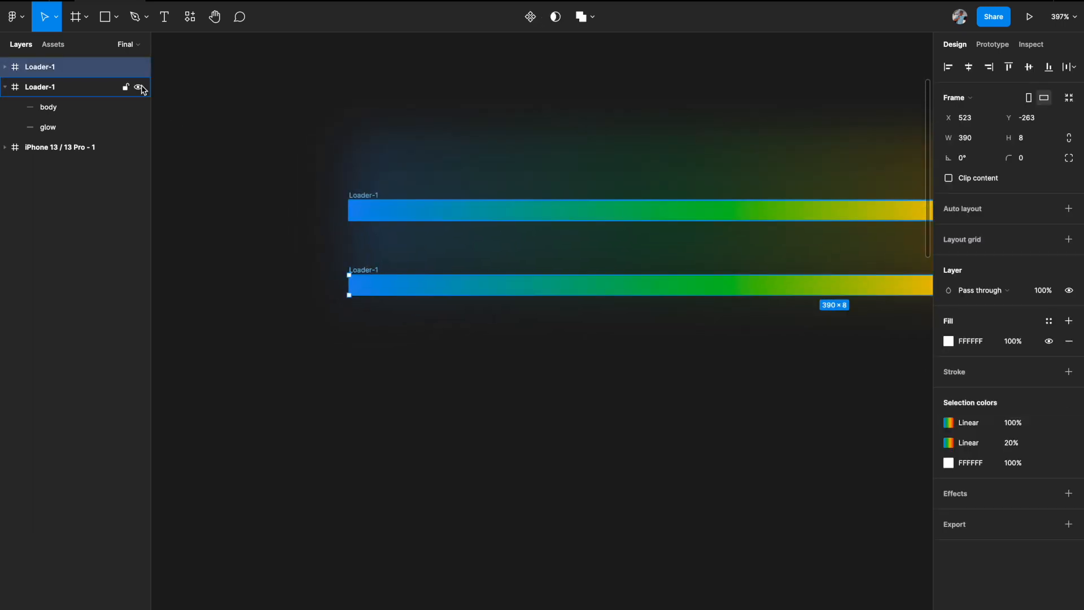
{"action": "double_click", "coordinate": [53, 73]}
{"action": "left_click", "coordinate": [66, 72]}
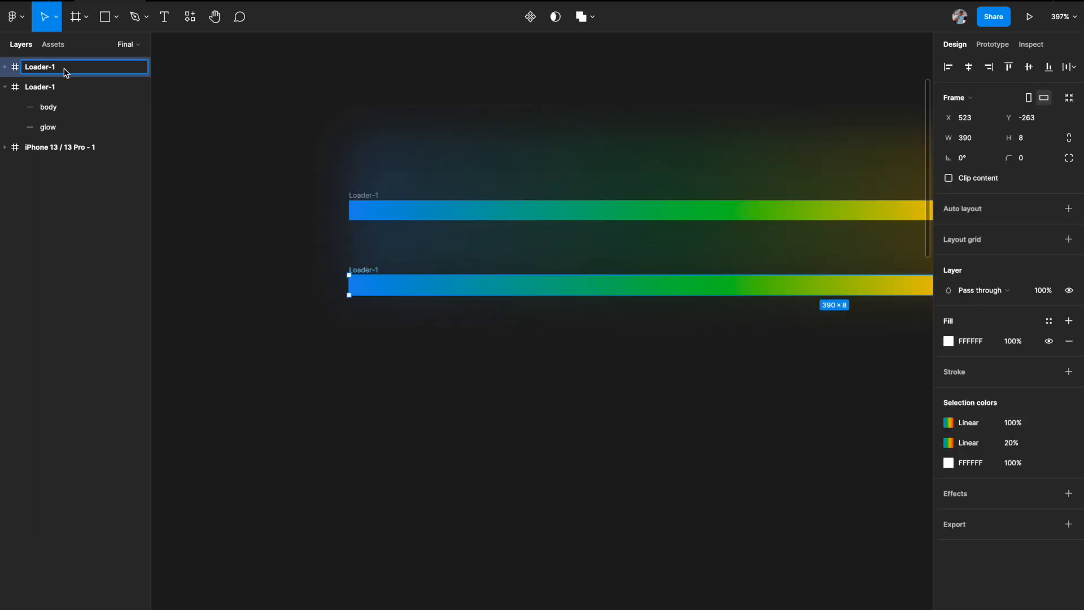
{"action": "type", "text": "2"}
{"action": "key", "text": "Return"}
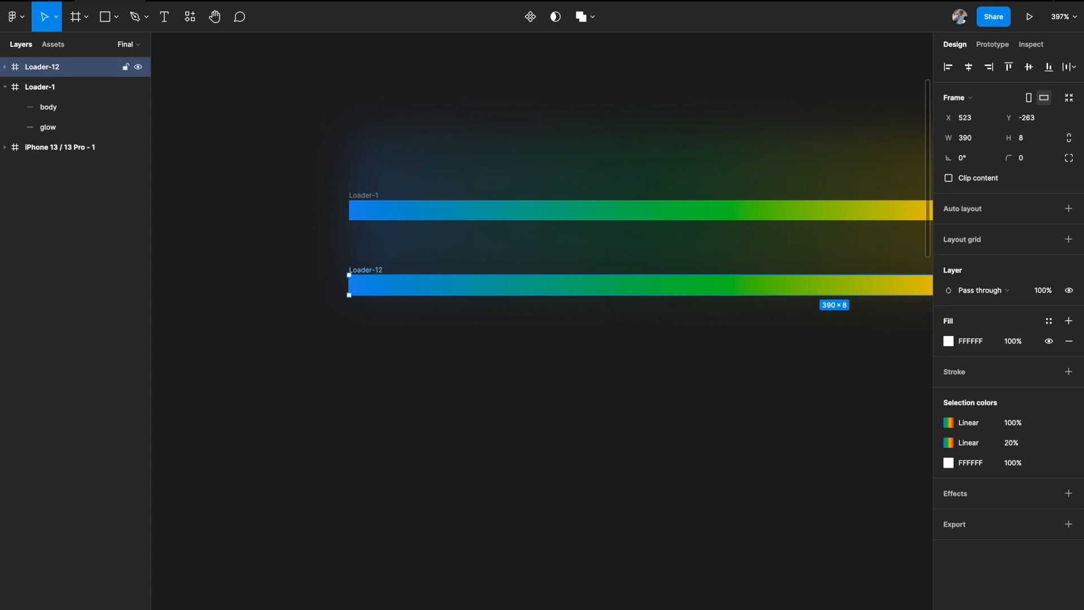
{"action": "double_click", "coordinate": [47, 67]}
{"action": "left_click", "coordinate": [73, 70]}
{"action": "key", "text": "Return"}
Move the Loader-2 frame straight down to about Y -188, keeping it aligned with Loader-1
{"action": "scroll", "coordinate": [321, 272], "scroll_direction": "down", "scroll_amount": 1}
{"action": "scroll", "coordinate": [321, 272], "scroll_direction": "right", "scroll_amount": 1}
{"action": "left_click", "coordinate": [343, 352]}
{"action": "scroll", "coordinate": [338, 356], "scroll_direction": "down", "scroll_amount": 5}
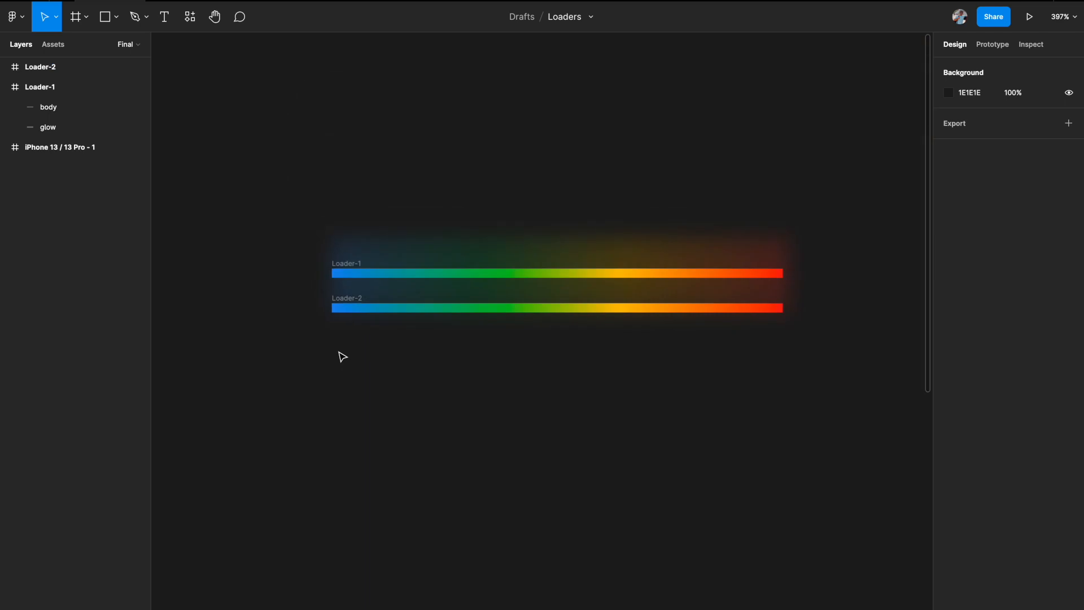
{"action": "left_click_drag", "start_coordinate": [346, 308], "coordinate": [345, 387]}
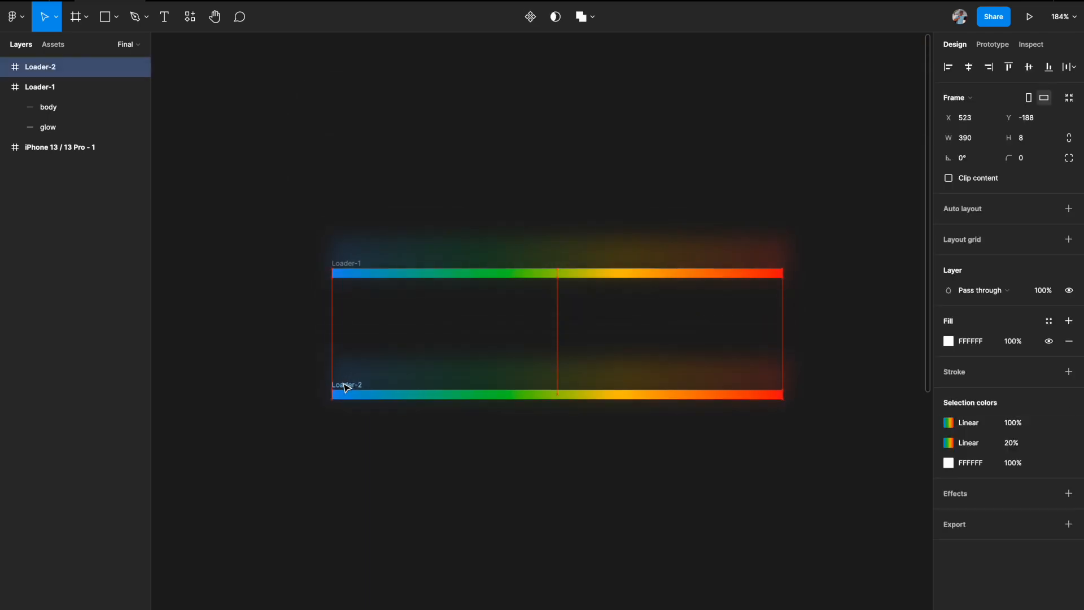
{"action": "left_click", "coordinate": [273, 412]}
Duplicate the Loader-2 frame about 110 px straight below it
{"action": "scroll", "coordinate": [273, 412], "scroll_direction": "down", "scroll_amount": 3}
{"action": "scroll", "coordinate": [273, 412], "scroll_direction": "left", "scroll_amount": 1}
{"action": "left_click", "coordinate": [389, 258]}
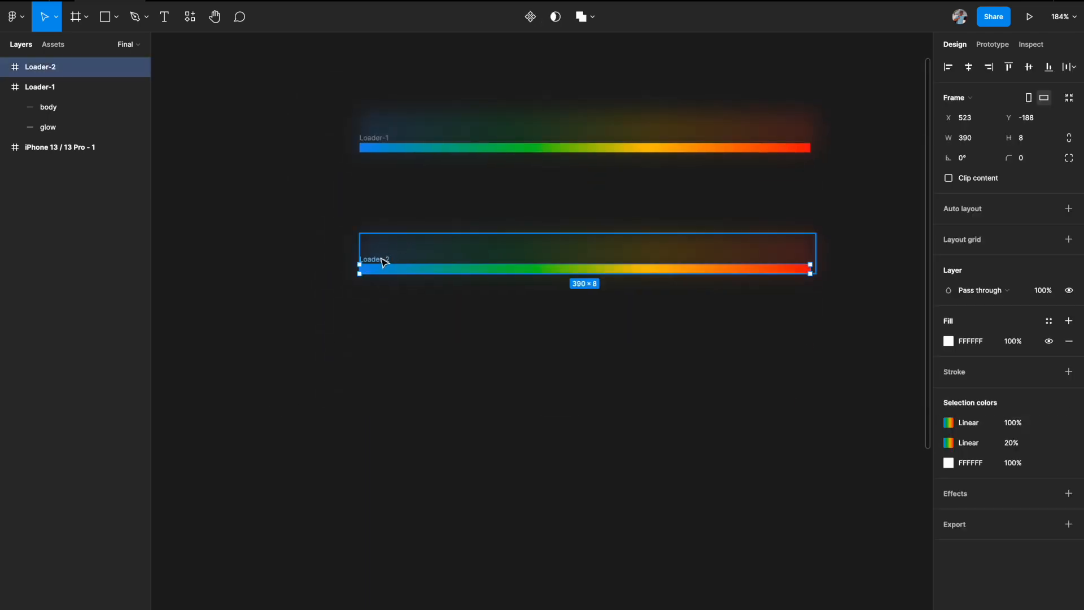
{"action": "left_click_drag", "start_coordinate": [392, 271], "coordinate": [392, 398], "text": "alt"}
{"action": "left_click", "coordinate": [341, 370]}
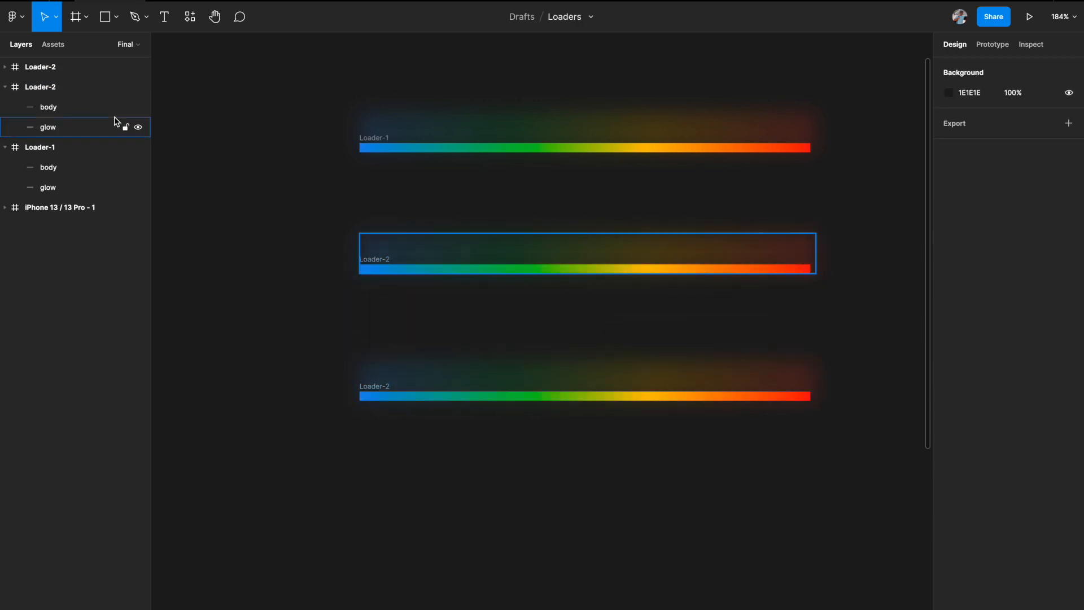
Rename the lowest loader frame as Loader-3
{"action": "double_click", "coordinate": [61, 71]}
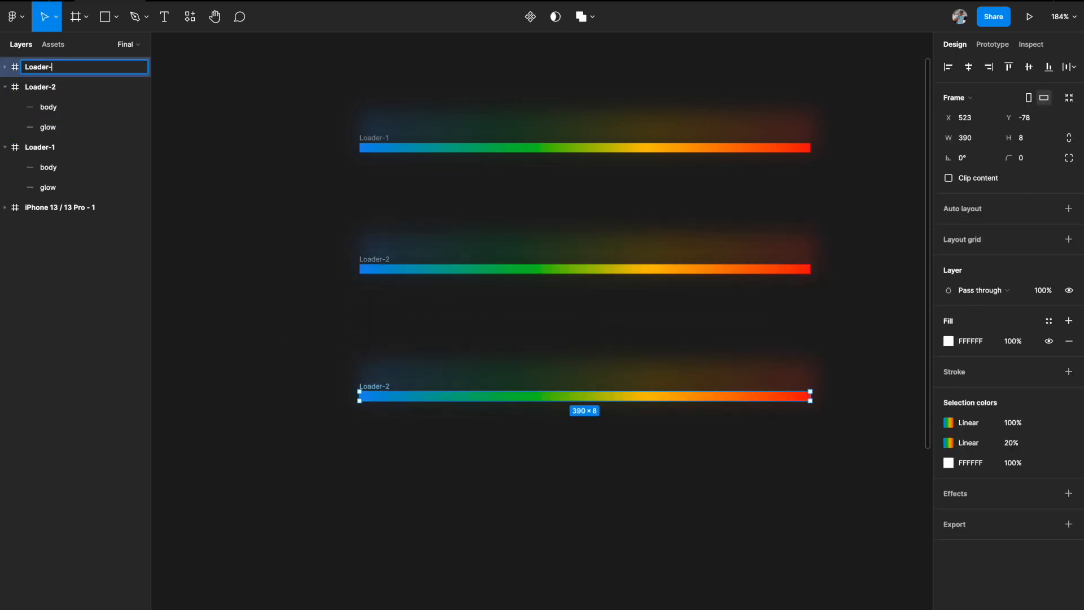
{"action": "type", "text": "Loader-3"}
{"action": "key", "text": "Return"}
{"action": "left_click", "coordinate": [312, 178]}
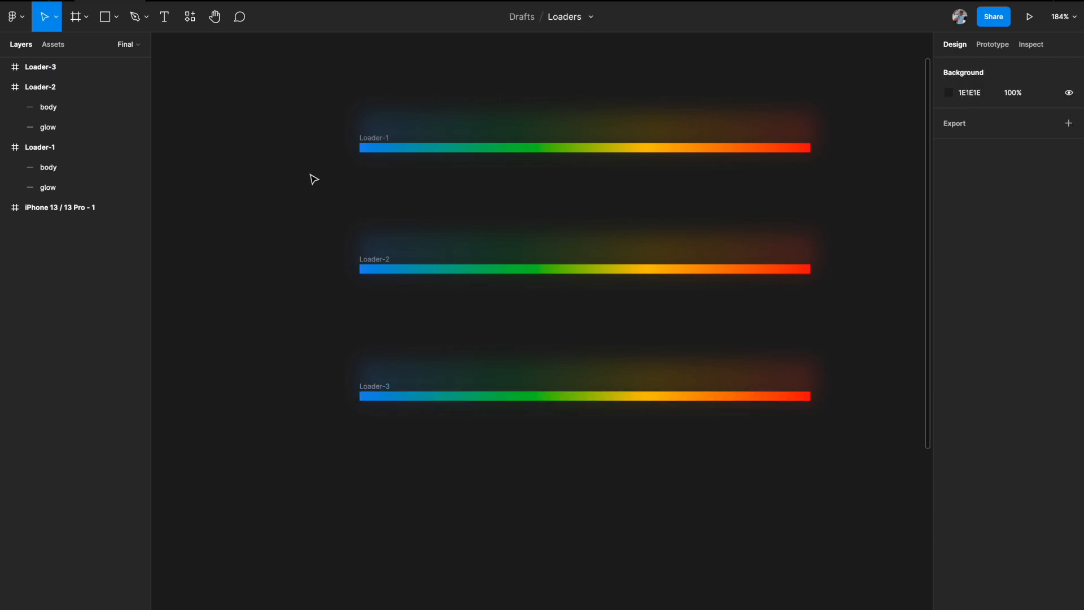
Shrink the body and glow layers of Loader-1 together from their red end to about 11 px wide
{"action": "scroll", "coordinate": [395, 350], "scroll_direction": "left", "scroll_amount": 2}
{"action": "scroll", "coordinate": [395, 350], "scroll_direction": "up", "scroll_amount": 1}
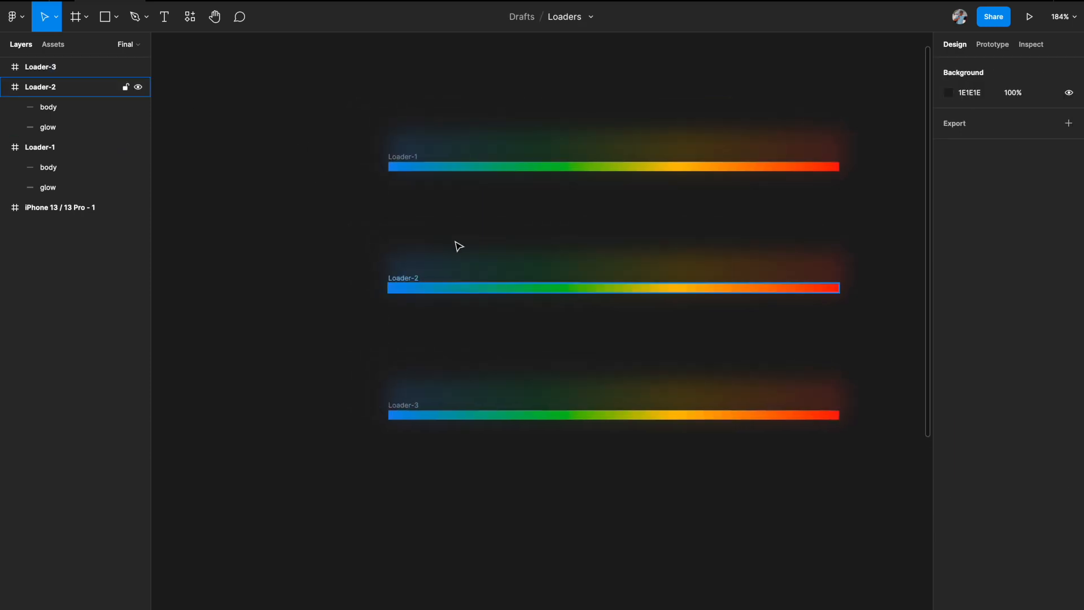
{"action": "left_click", "coordinate": [485, 177]}
{"action": "left_click", "coordinate": [56, 181]}
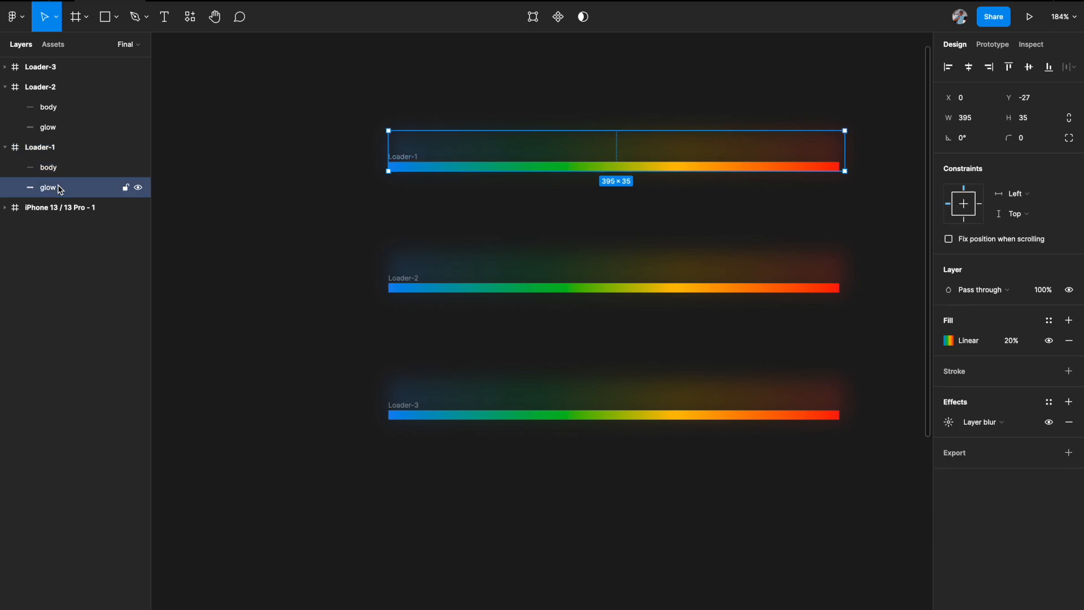
{"action": "left_click", "coordinate": [58, 169], "text": "shift"}
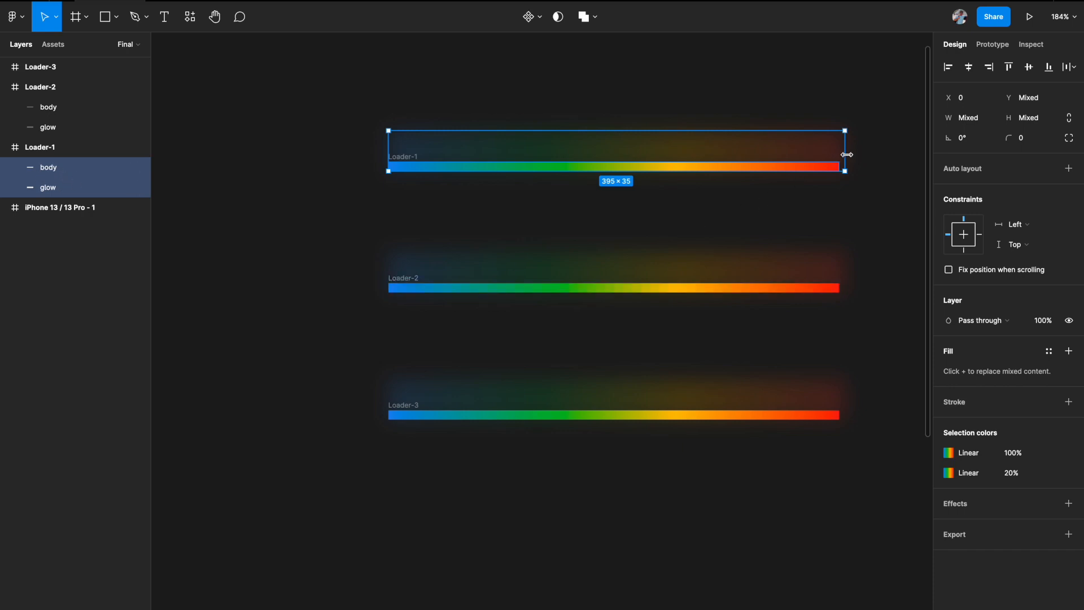
{"action": "left_click_drag", "start_coordinate": [847, 155], "coordinate": [400, 170]}
Move the Loader-1 body layer left, just outside its frame, to X -15
{"action": "scroll", "coordinate": [409, 177], "scroll_direction": "up", "scroll_amount": 2}
{"action": "scroll", "coordinate": [409, 177], "scroll_direction": "up", "scroll_amount": 5}
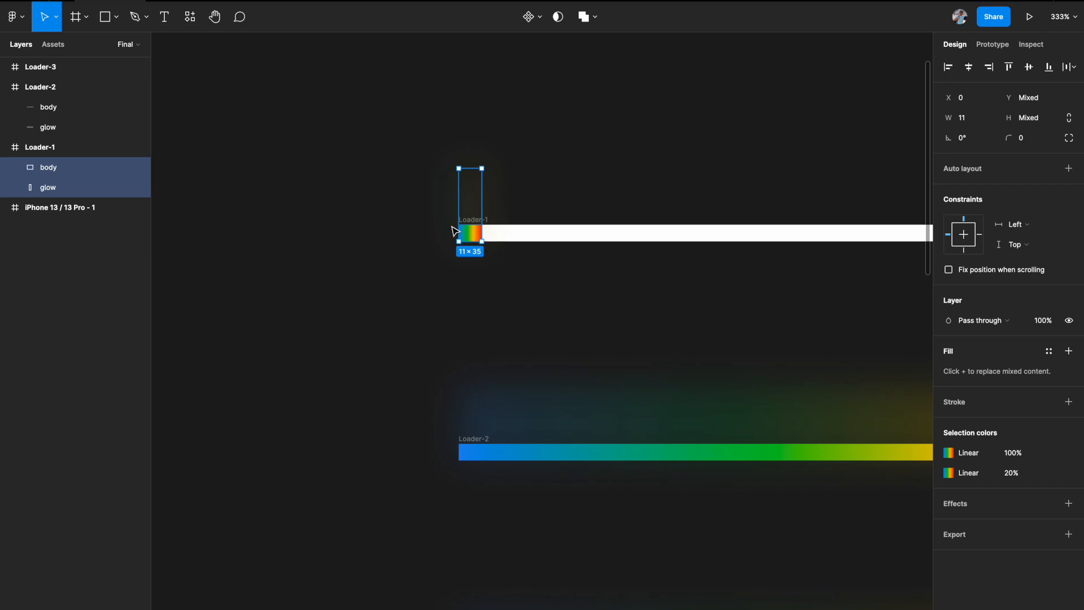
{"action": "scroll", "coordinate": [455, 231], "scroll_direction": "up", "scroll_amount": 2}
{"action": "scroll", "coordinate": [475, 237], "scroll_direction": "down", "scroll_amount": 3}
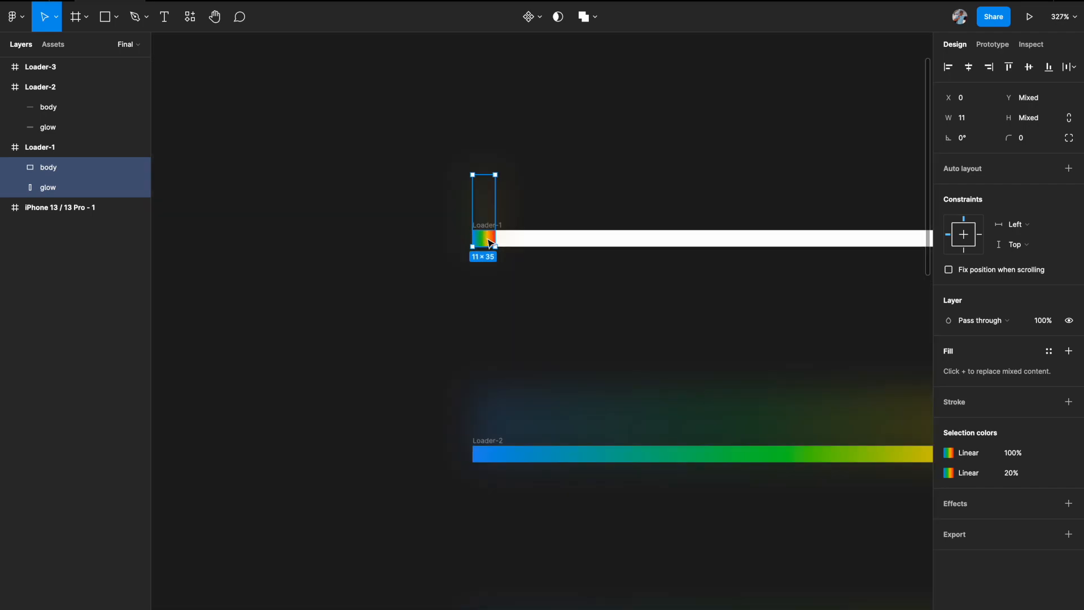
{"action": "left_click", "coordinate": [489, 241]}
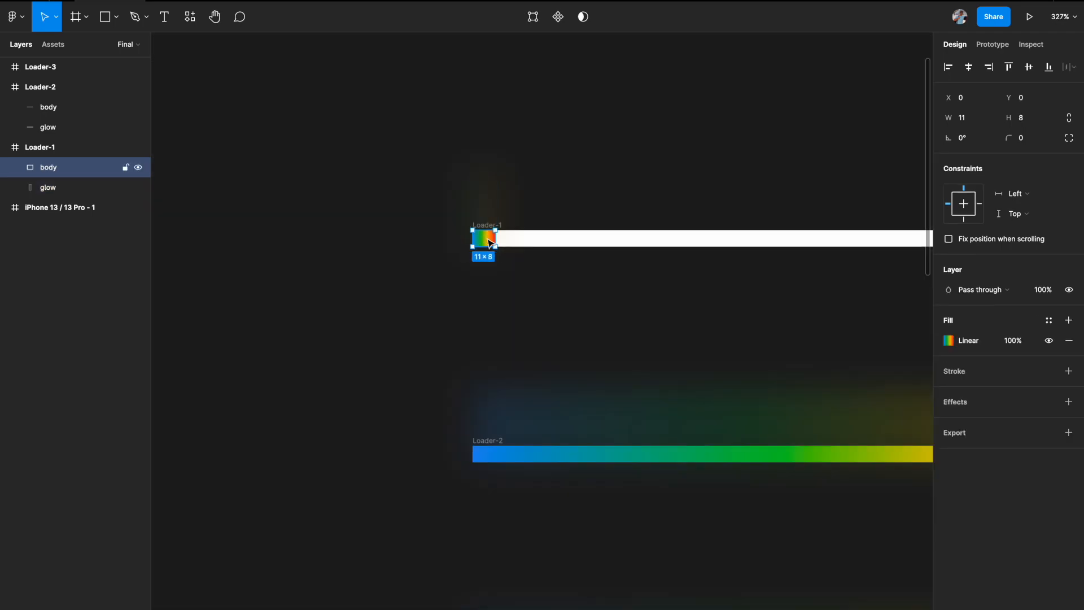
{"action": "key", "text": "shift+Left"}
{"action": "key", "text": "shift+Left"}
{"action": "key", "text": "Right"}
{"action": "key", "text": "Right"}
{"action": "key", "text": "Right"}
{"action": "key", "text": "Right"}
{"action": "key", "text": "Right"}
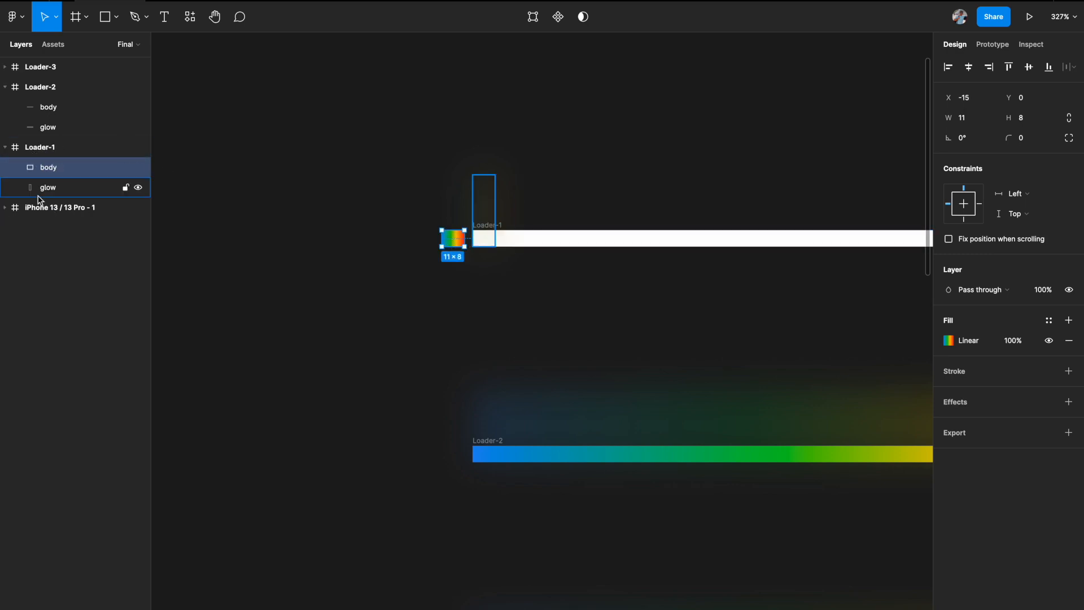
Move the Loader-1 glow layer left to X -15 so it lines up with the body outside the frame
{"action": "left_click", "coordinate": [489, 231]}
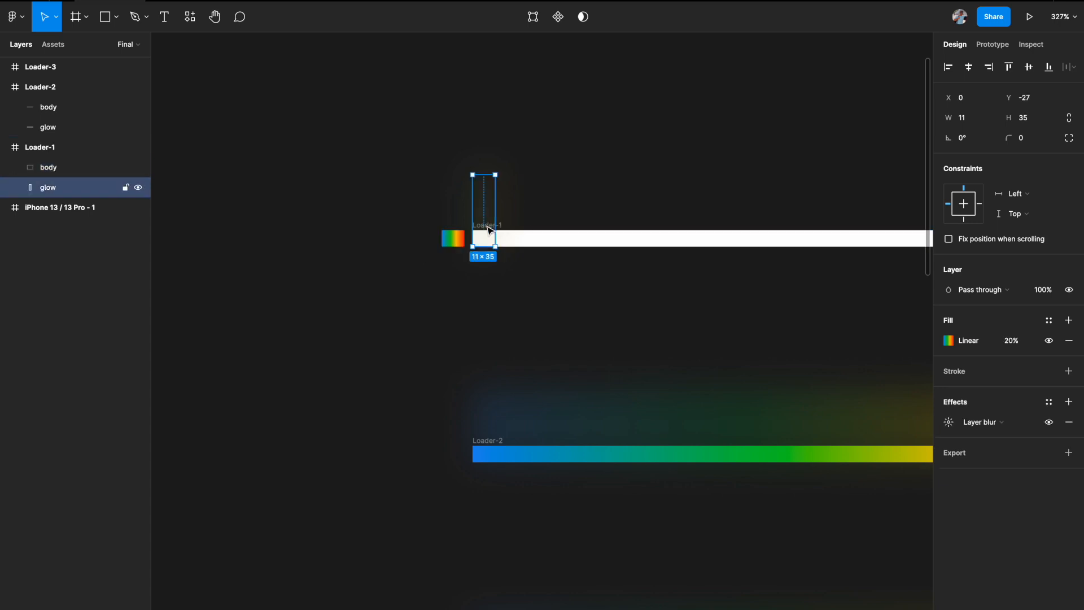
{"action": "left_click", "coordinate": [586, 321]}
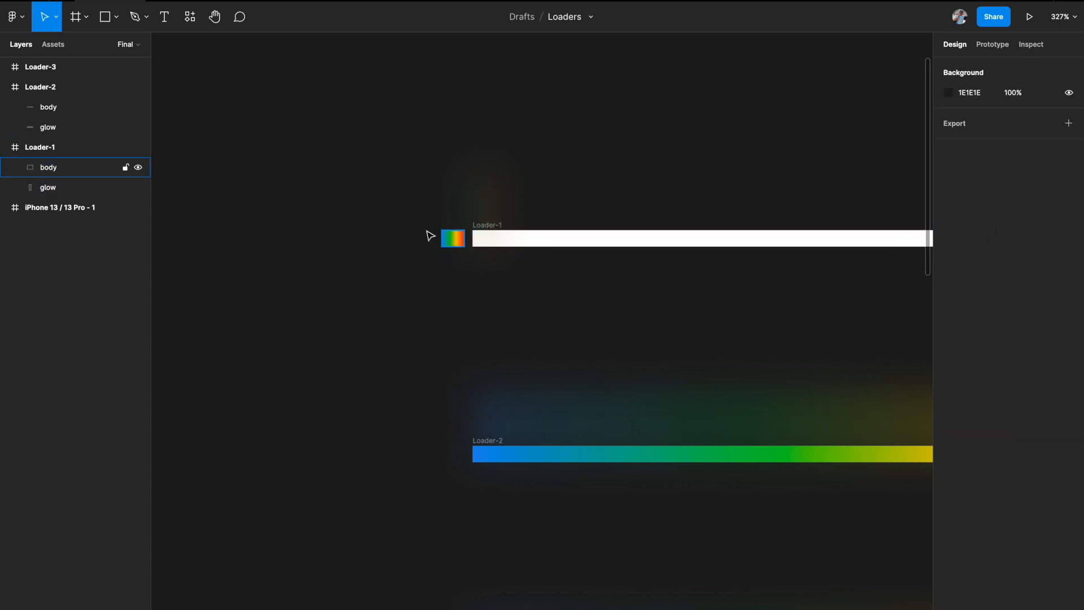
{"action": "left_click", "coordinate": [66, 192]}
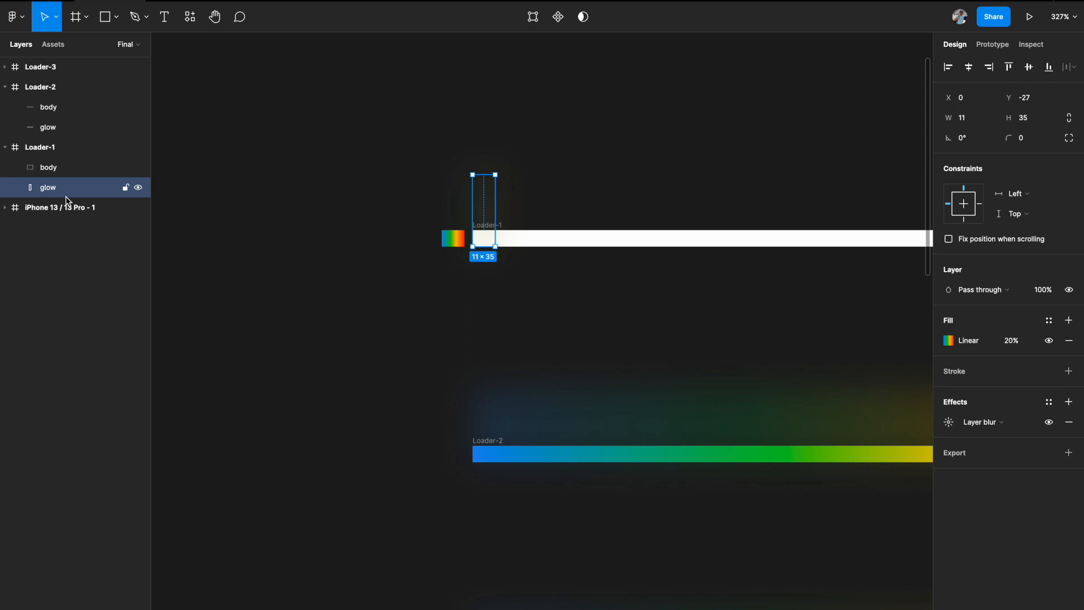
{"action": "key", "text": "Left"}
{"action": "key", "text": "Left"}
{"action": "key", "text": "Left"}
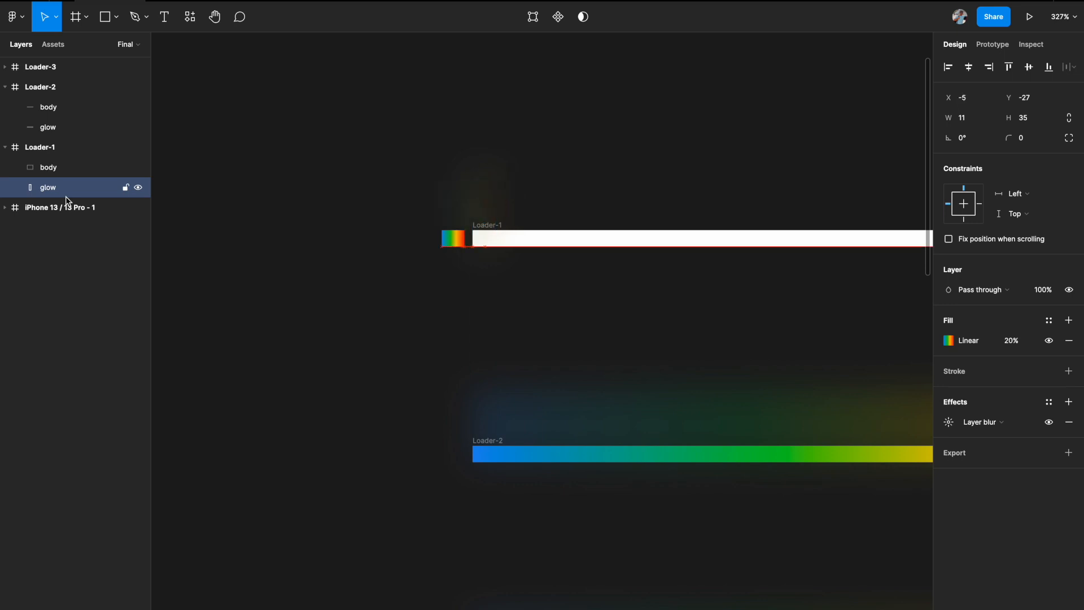
{"action": "left_click", "coordinate": [325, 260]}
{"action": "scroll", "coordinate": [325, 259], "scroll_direction": "down", "scroll_amount": 3}
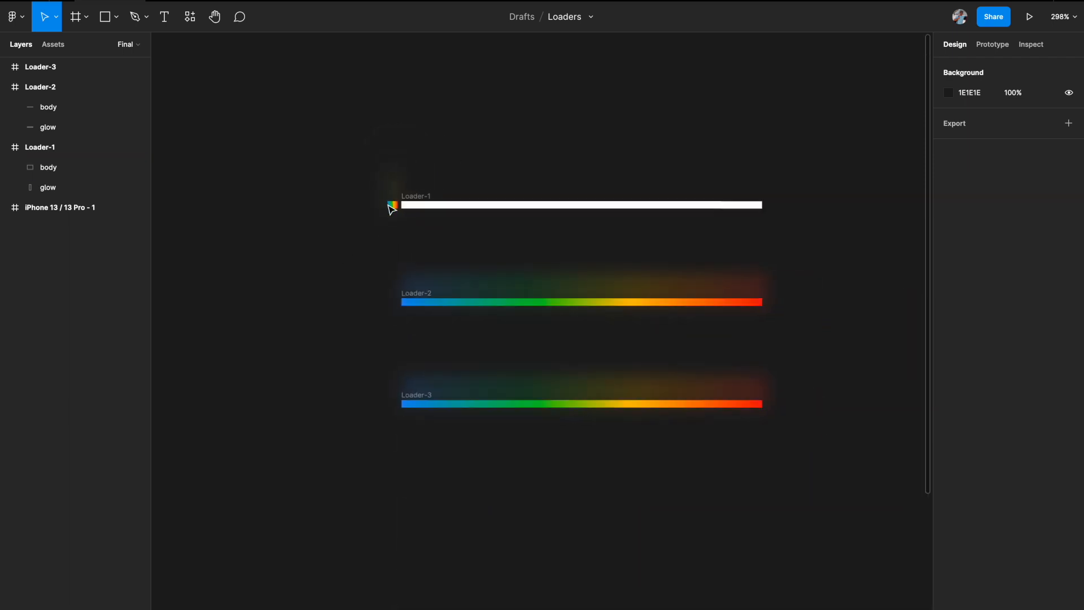
Shrink the body and glow layers of Loader-2 together from their blue end to about 154 px wide
{"action": "scroll", "coordinate": [390, 210], "scroll_direction": "down", "scroll_amount": 5}
{"action": "left_click", "coordinate": [403, 249]}
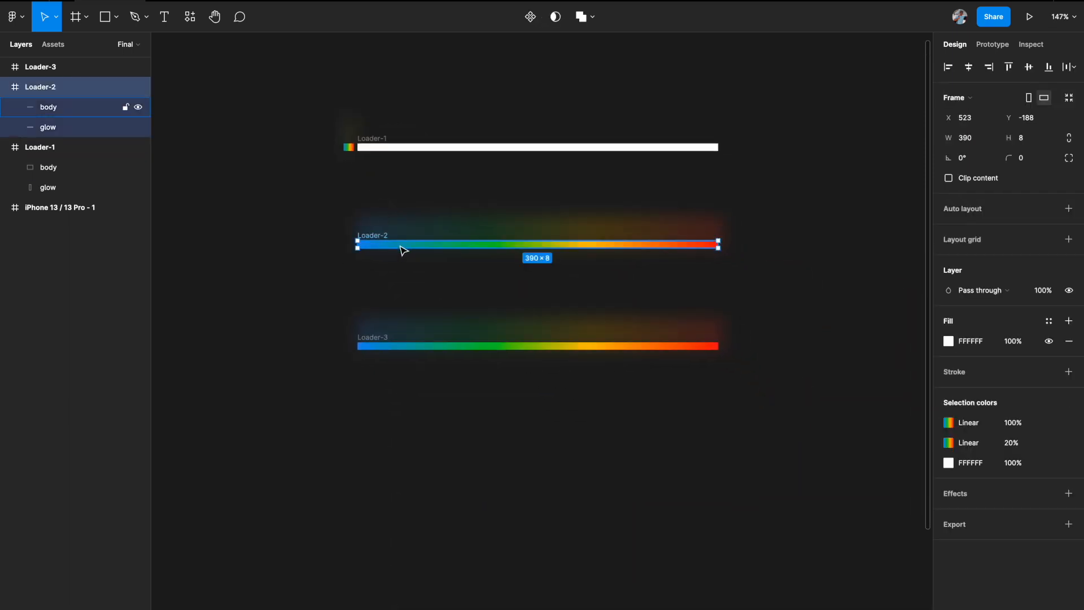
{"action": "left_click", "coordinate": [69, 130]}
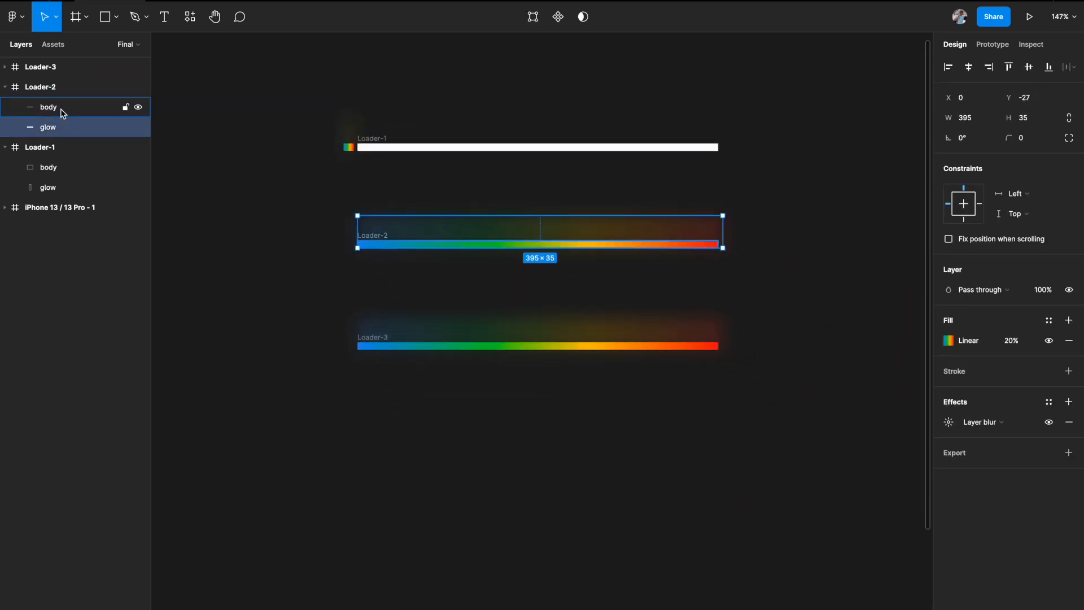
{"action": "left_click", "coordinate": [60, 109], "text": "shift"}
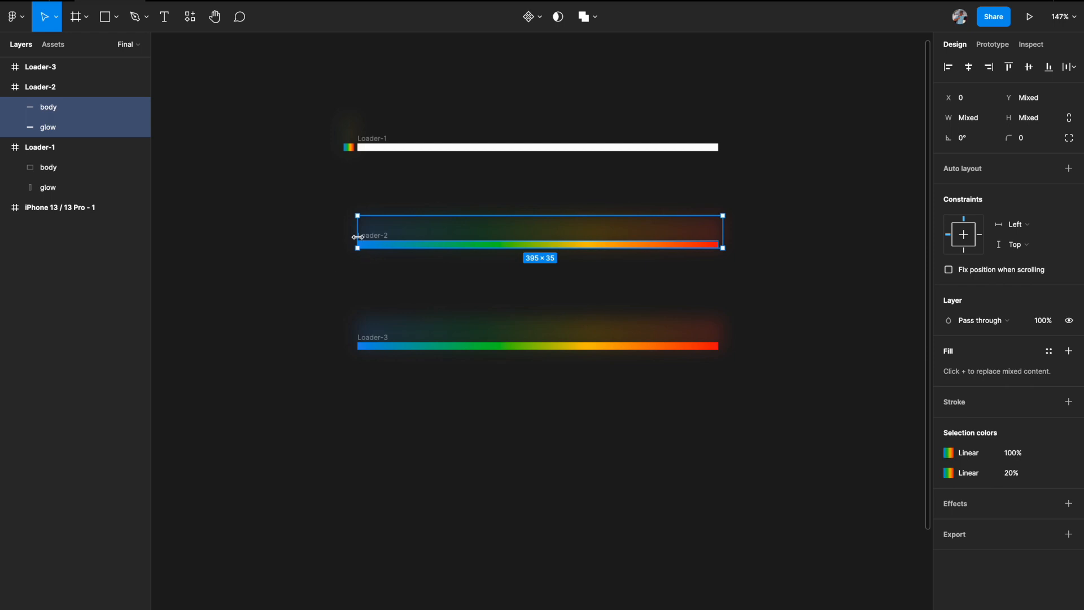
{"action": "left_click_drag", "start_coordinate": [358, 237], "coordinate": [580, 232]}
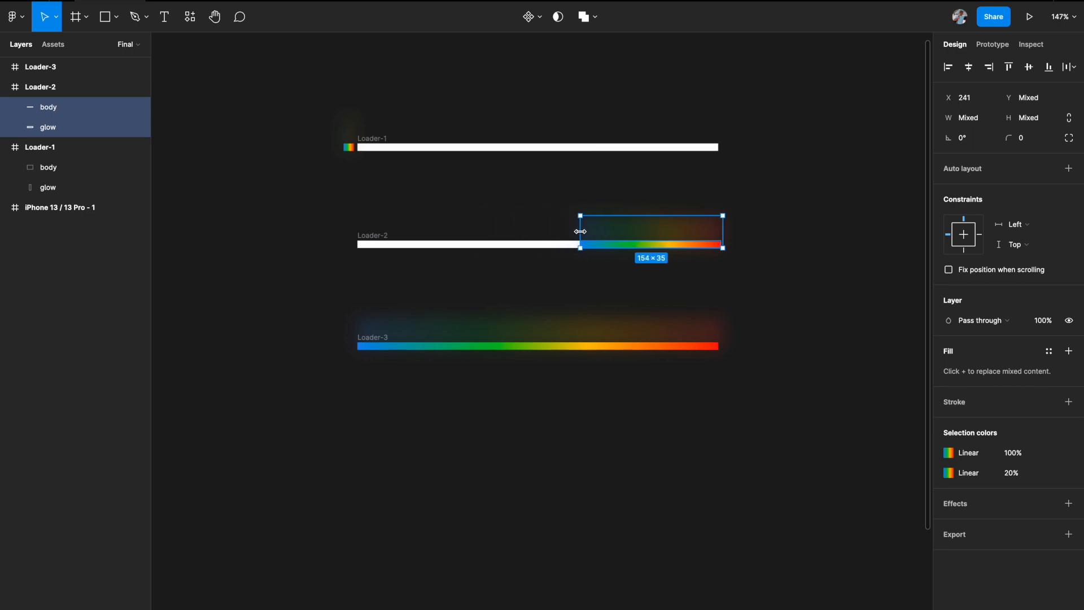
{"action": "left_click", "coordinate": [550, 231]}
{"action": "scroll", "coordinate": [548, 234], "scroll_direction": "up", "scroll_amount": 3}
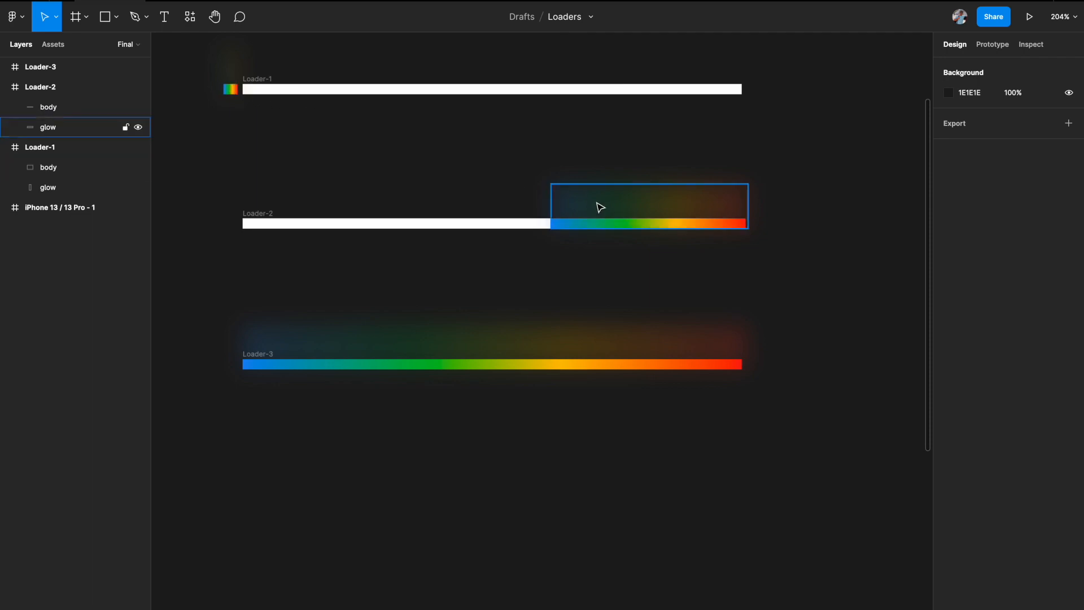
Move the Loader-2 body and glow layers right, just outside the frame's right end, to X 393
{"action": "left_click", "coordinate": [63, 188]}
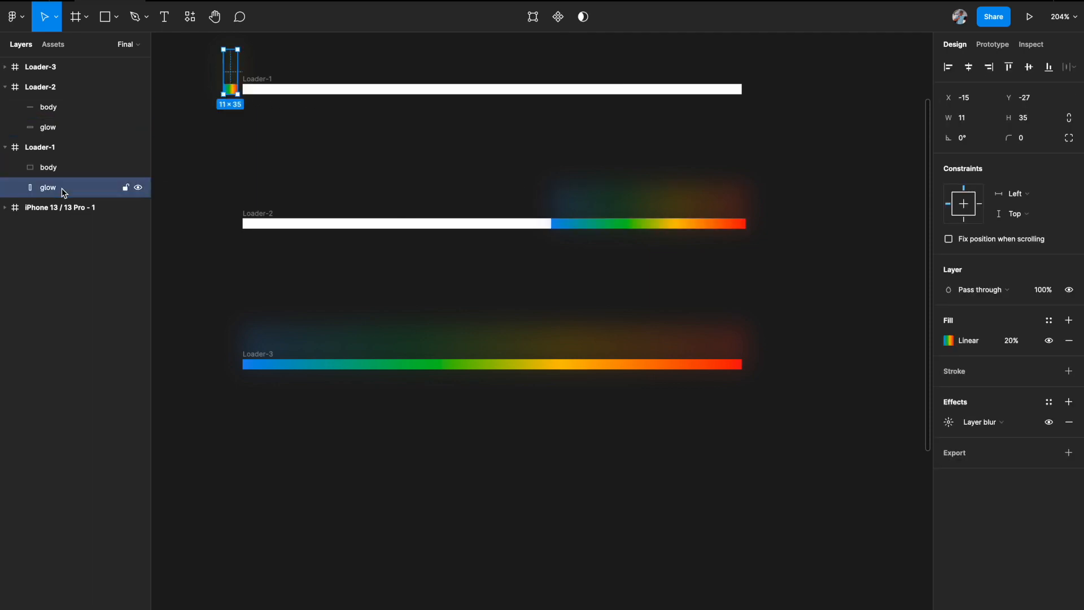
{"action": "left_click", "coordinate": [48, 127]}
{"action": "left_click", "coordinate": [48, 107], "text": "shift"}
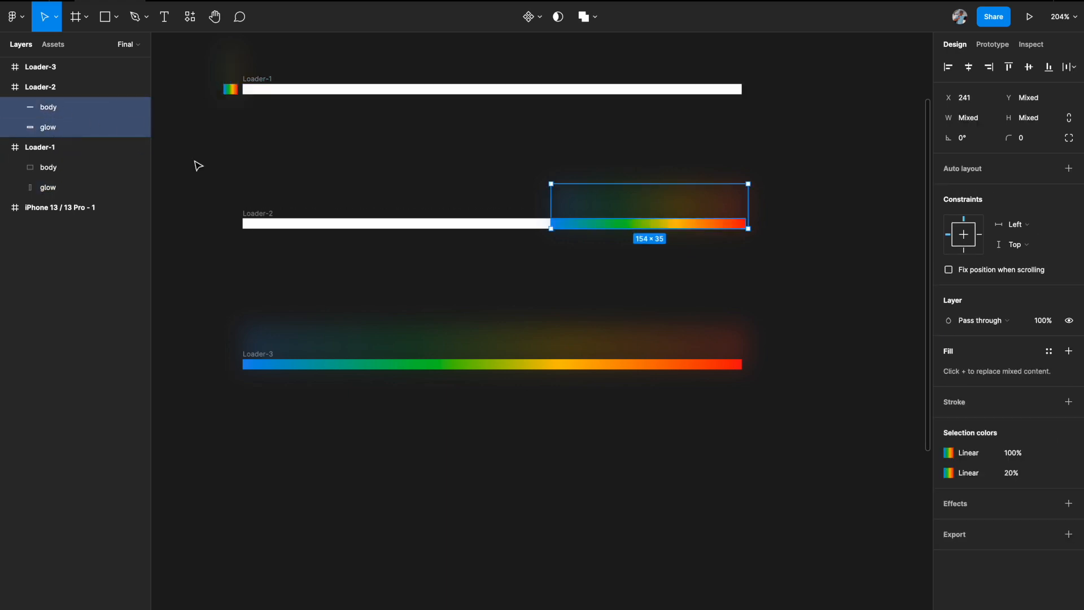
{"action": "key", "text": "shift+Right"}
{"action": "key", "text": "shift+Right"}
{"action": "key", "text": "shift+Right"}
{"action": "key", "text": "shift+Right"}
{"action": "key", "text": "shift+Right"}
{"action": "key", "text": "shift+Right"}
{"action": "key", "text": "shift+Right"}
{"action": "key", "text": "shift+Right"}
{"action": "key", "text": "shift+Right"}
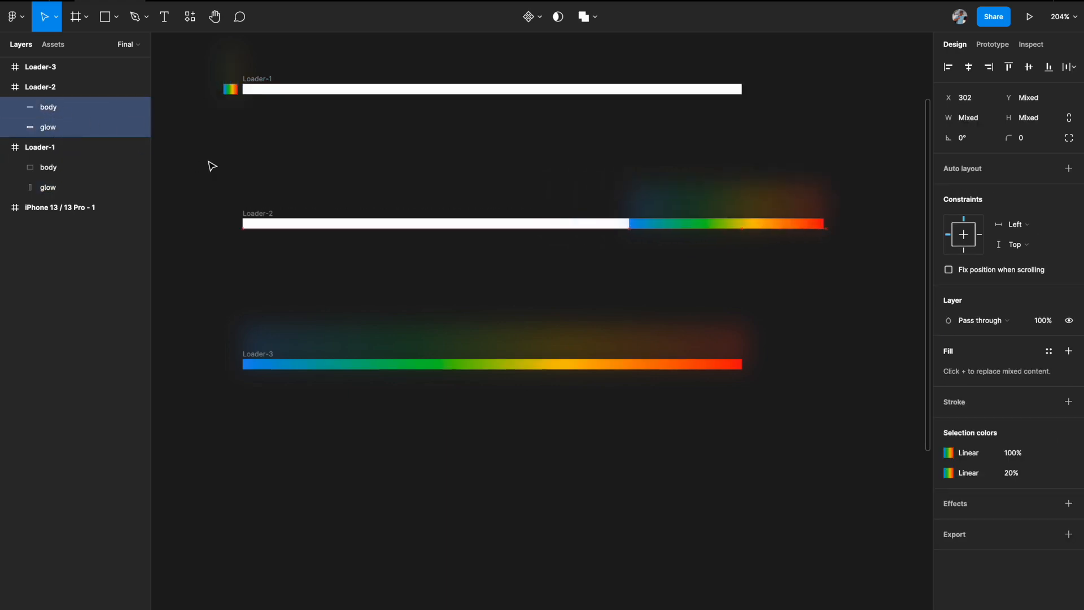
{"action": "key", "text": "shift+Right"}
{"action": "key", "text": "shift+Right"}
{"action": "key", "text": "shift+Right"}
{"action": "key", "text": "shift+Right"}
{"action": "key", "text": "shift+Right"}
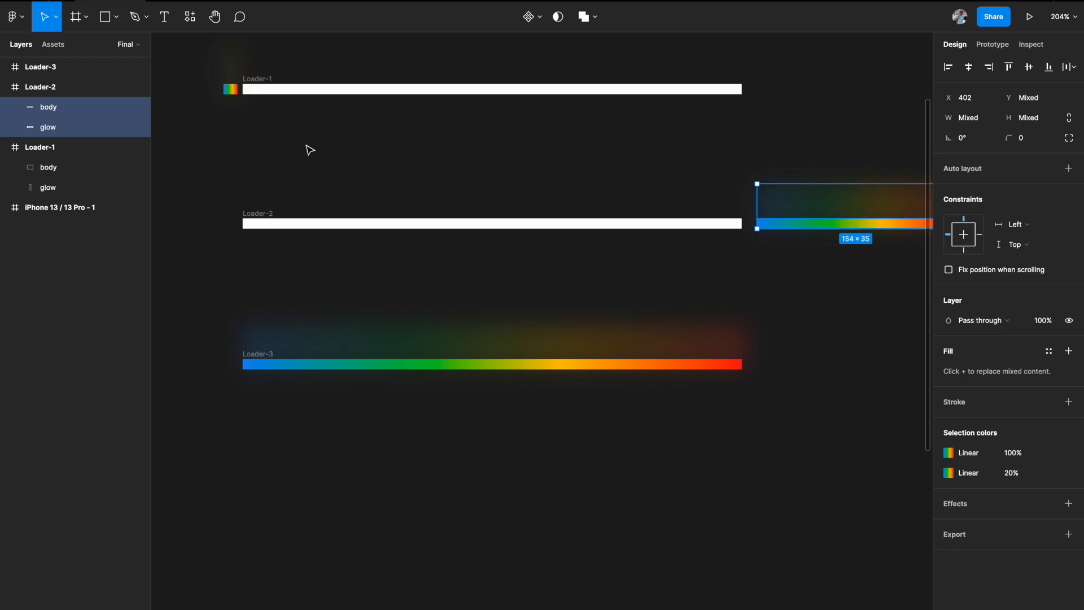
{"action": "scroll", "coordinate": [310, 150], "scroll_direction": "down", "scroll_amount": 3}
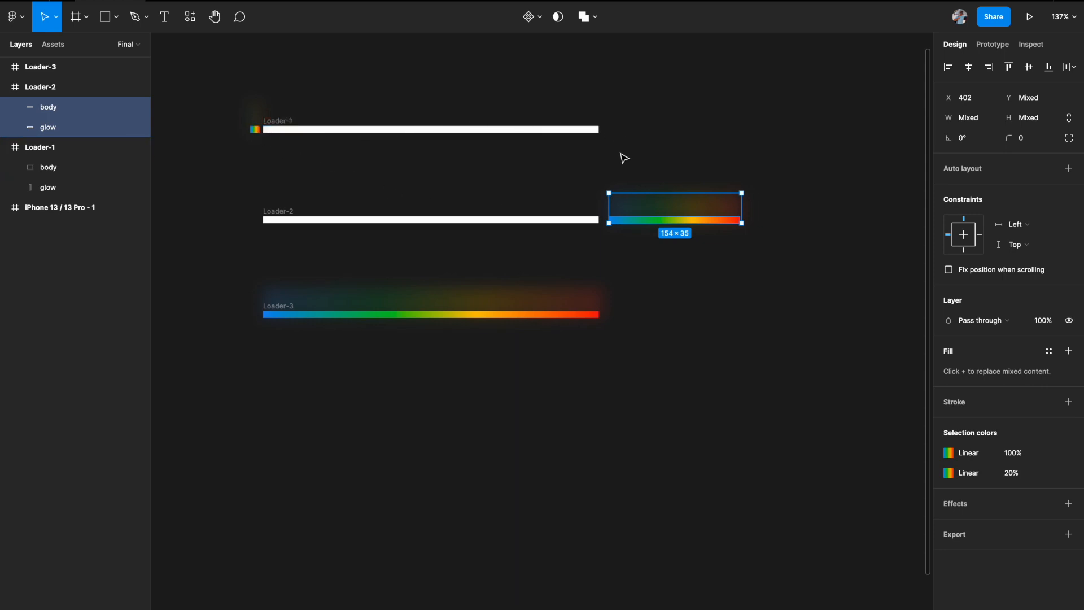
{"action": "key", "text": "Left"}
{"action": "key", "text": "Left"}
{"action": "key", "text": "Left"}
{"action": "key", "text": "Left"}
{"action": "key", "text": "Left"}
{"action": "key", "text": "Left"}
{"action": "key", "text": "Left"}
{"action": "key", "text": "Left"}
{"action": "key", "text": "Left"}
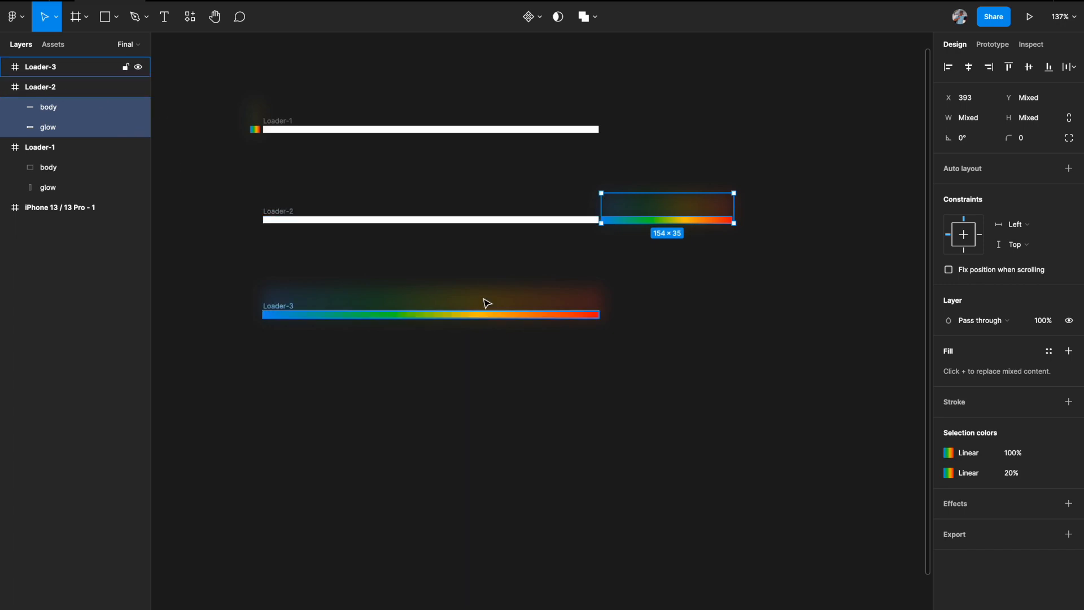
{"action": "left_click", "coordinate": [694, 268]}
{"action": "scroll", "coordinate": [694, 268], "scroll_direction": "left", "scroll_amount": 2}
{"action": "scroll", "coordinate": [694, 267], "scroll_direction": "down", "scroll_amount": 1}
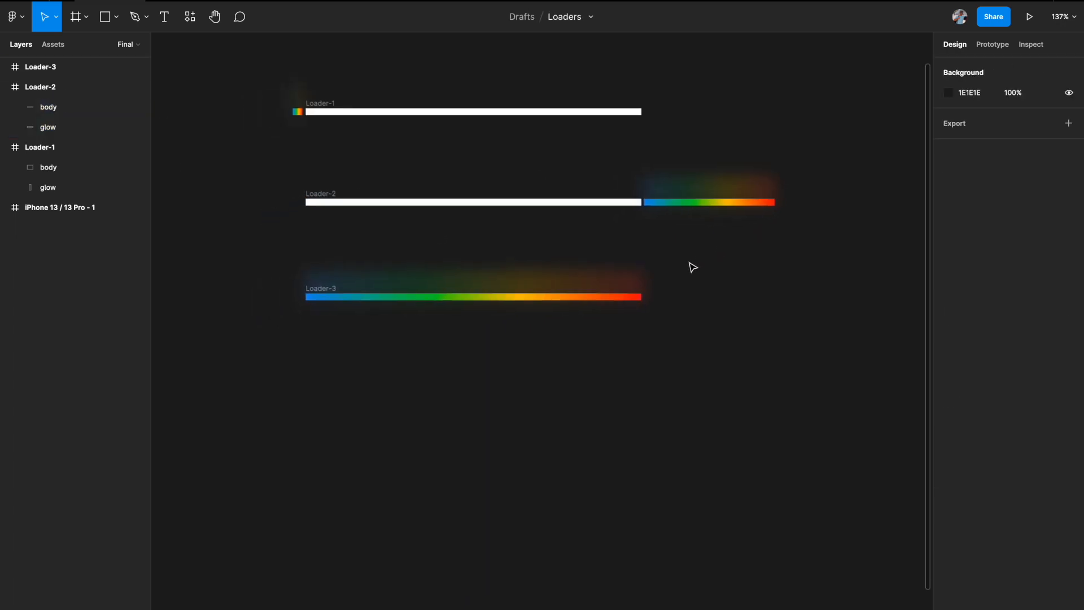
Shrink the body and glow layers of Loader-3 together from their red end to about 52 px wide
{"action": "left_click", "coordinate": [327, 293]}
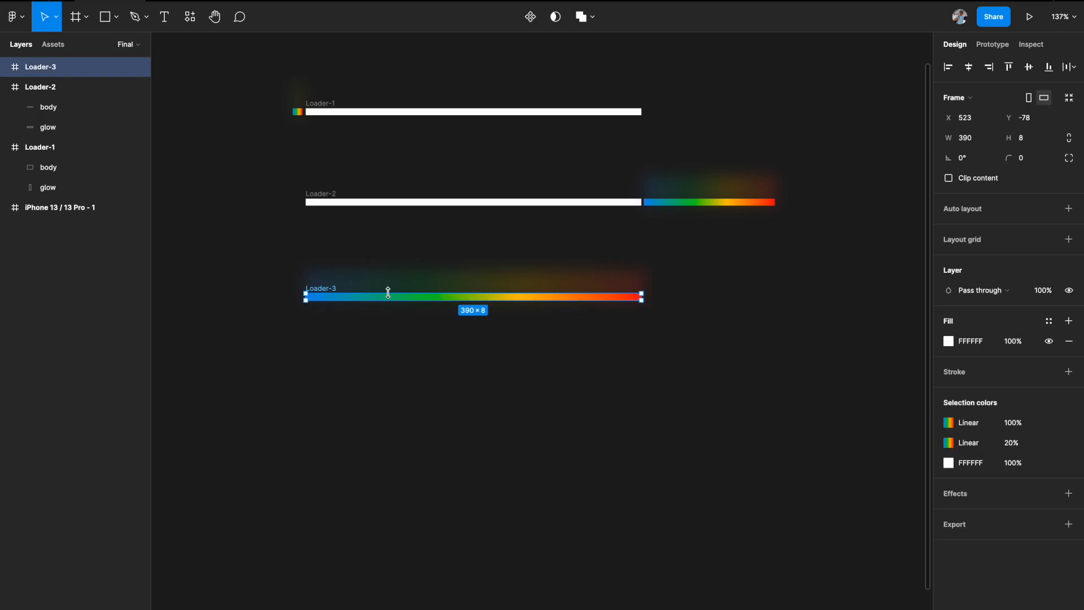
{"action": "left_click", "coordinate": [5, 67]}
{"action": "left_click", "coordinate": [48, 90]}
{"action": "left_click", "coordinate": [48, 106], "text": "shift"}
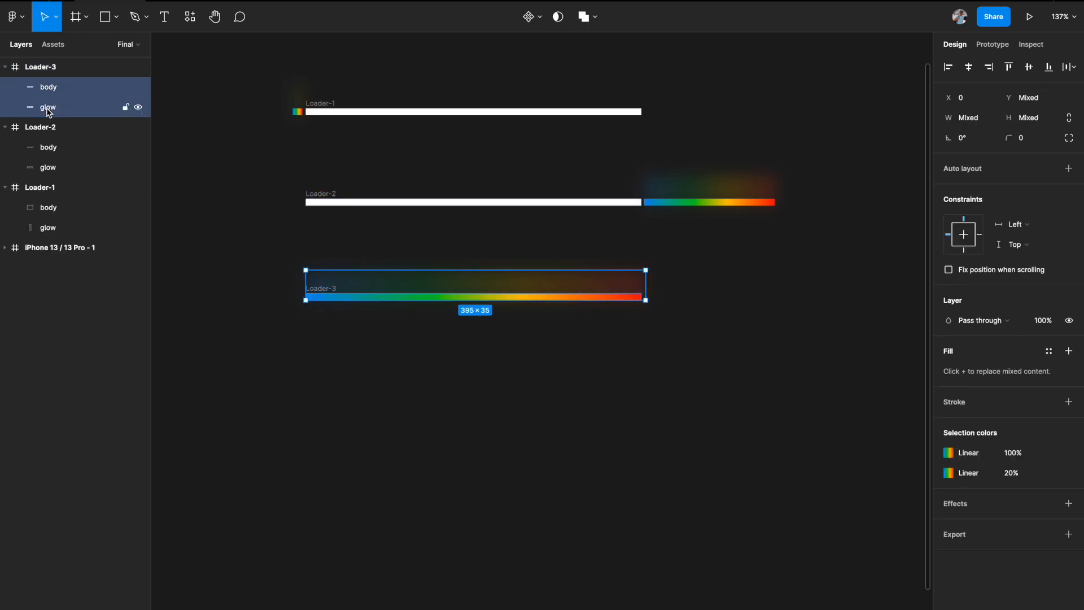
{"action": "left_click_drag", "start_coordinate": [646, 288], "coordinate": [350, 302]}
{"action": "scroll", "coordinate": [353, 307], "scroll_direction": "left", "scroll_amount": 5}
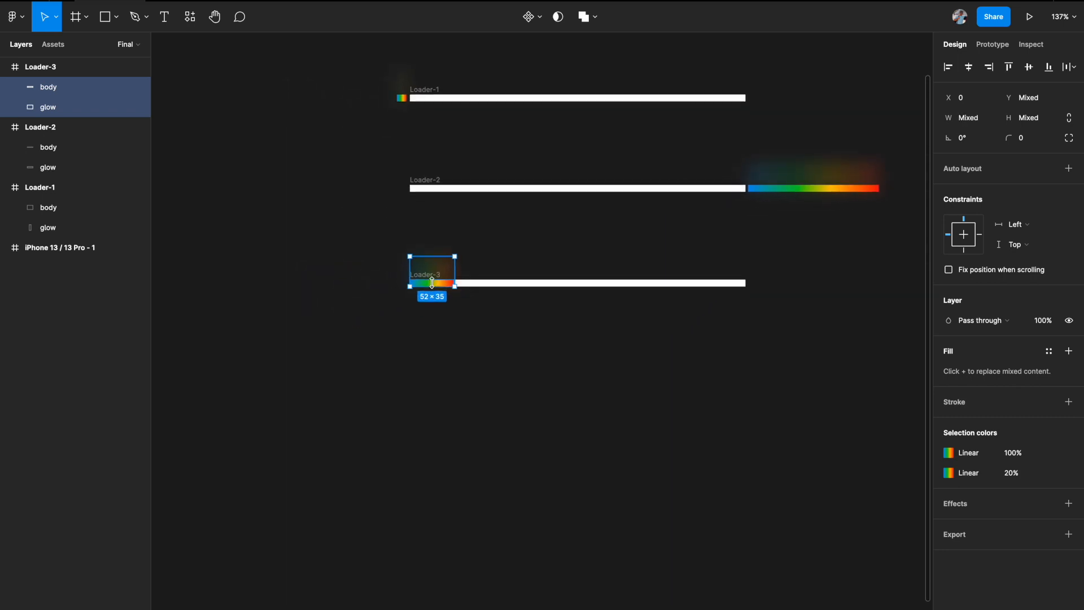
Move the Loader-3 body and glow layers left, well outside their frame, to X -110
{"action": "key", "text": "shift+Left"}
{"action": "key", "text": "shift+Left"}
{"action": "key", "text": "shift+Left"}
{"action": "key", "text": "shift+Left"}
{"action": "key", "text": "shift+Left"}
{"action": "key", "text": "shift+Left"}
{"action": "key", "text": "shift+Left"}
{"action": "key", "text": "shift+Left"}
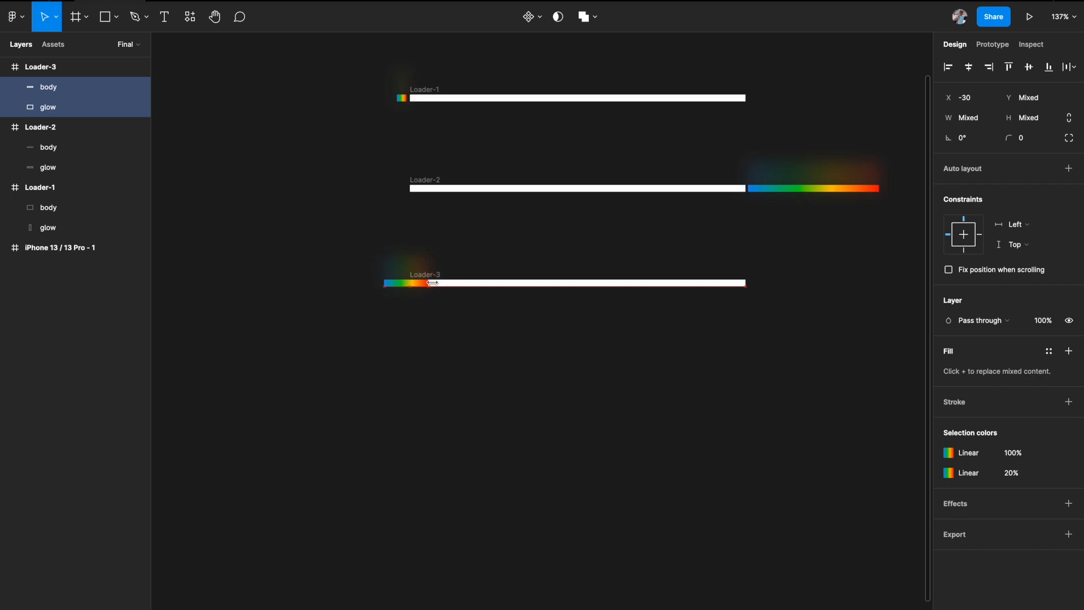
{"action": "key", "text": "shift+Left"}
{"action": "key", "text": "shift+Left"}
{"action": "key", "text": "shift+Left"}
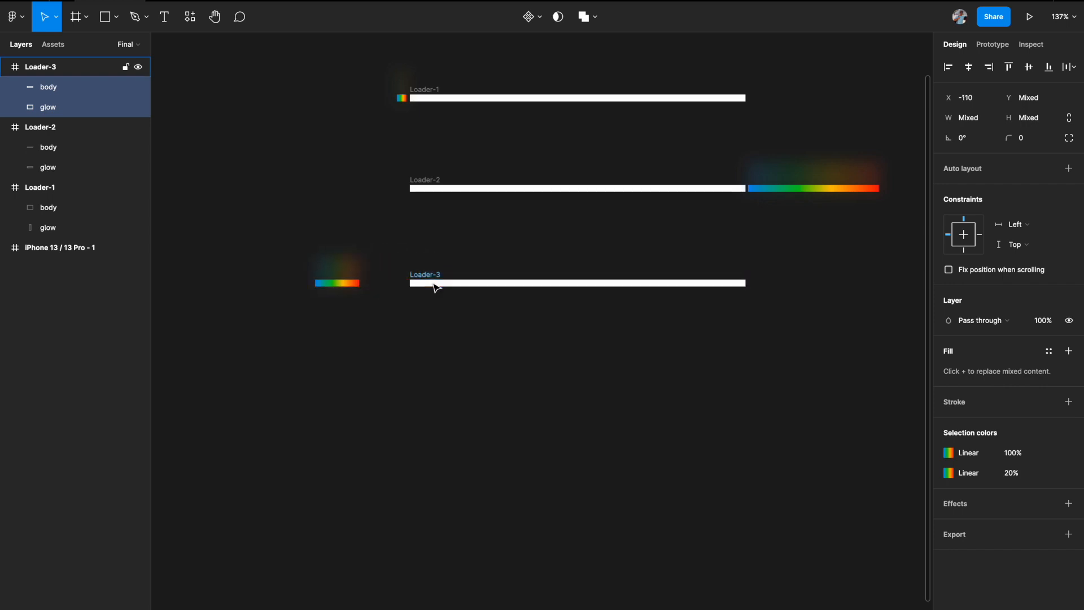
{"action": "scroll", "coordinate": [436, 287], "scroll_direction": "down", "scroll_amount": 3}
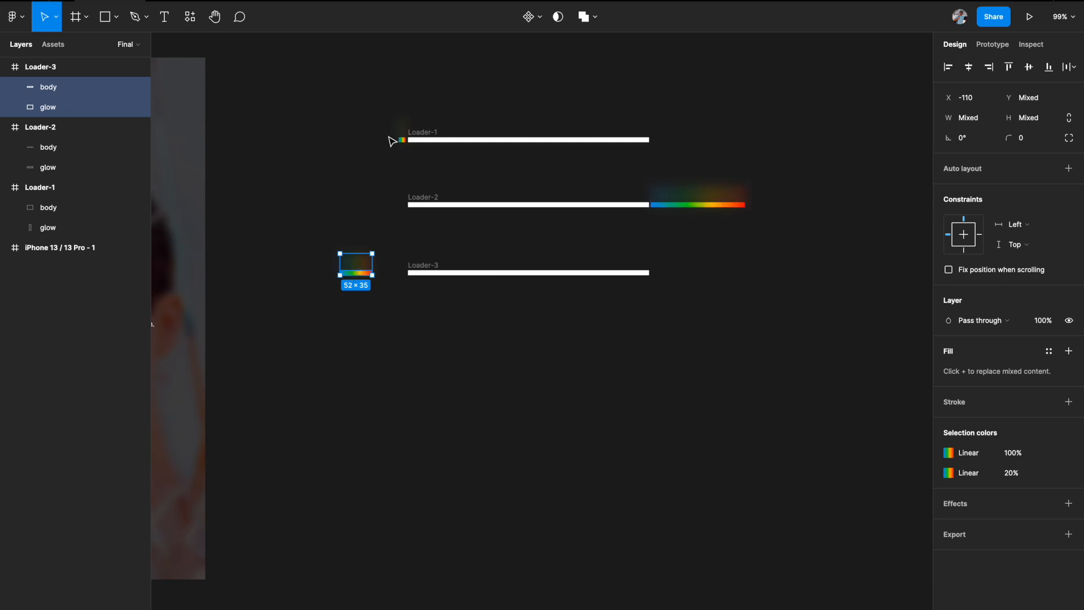
{"action": "left_click", "coordinate": [446, 342]}
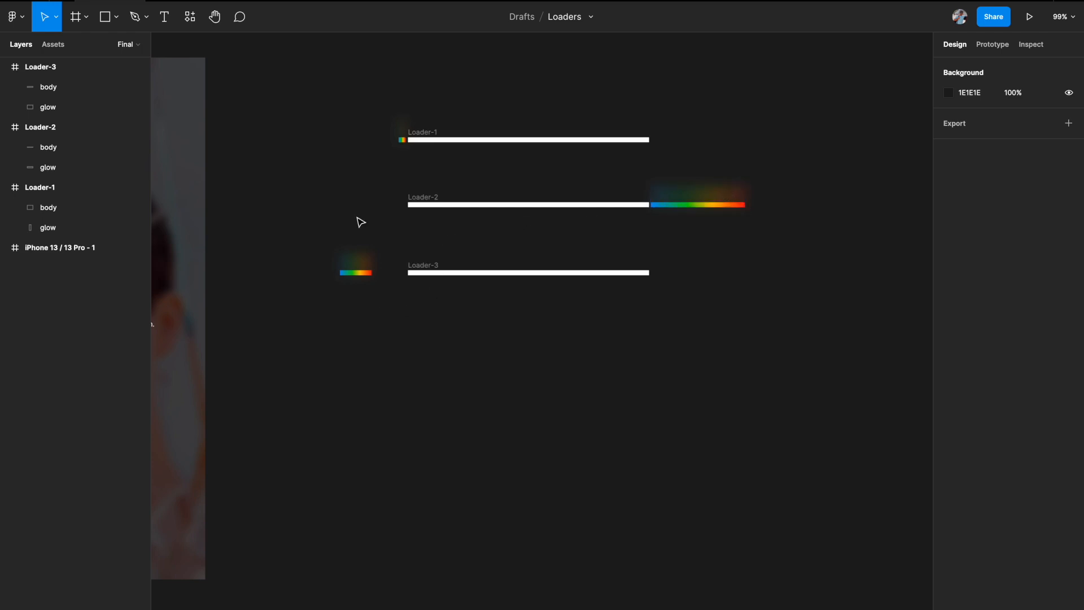
Combine the Loader-1, Loader-2 and Loader-3 frames into one component set
{"action": "scroll", "coordinate": [402, 305], "scroll_direction": "up", "scroll_amount": 1}
{"action": "scroll", "coordinate": [402, 304], "scroll_direction": "right", "scroll_amount": 1}
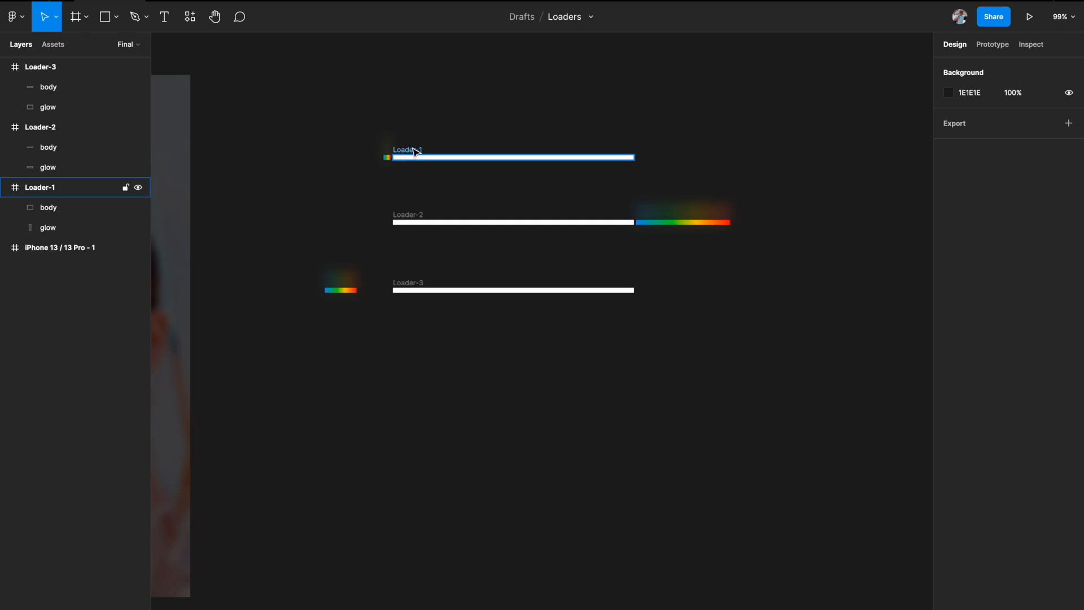
{"action": "scroll", "coordinate": [375, 222], "scroll_direction": "up", "scroll_amount": 5}
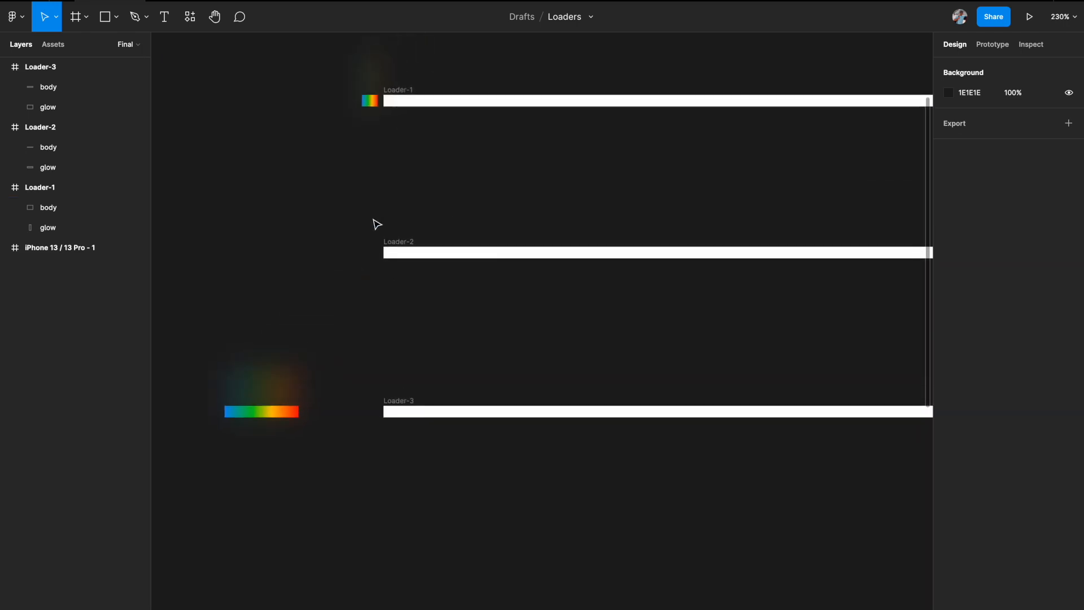
{"action": "scroll", "coordinate": [377, 224], "scroll_direction": "right", "scroll_amount": 1}
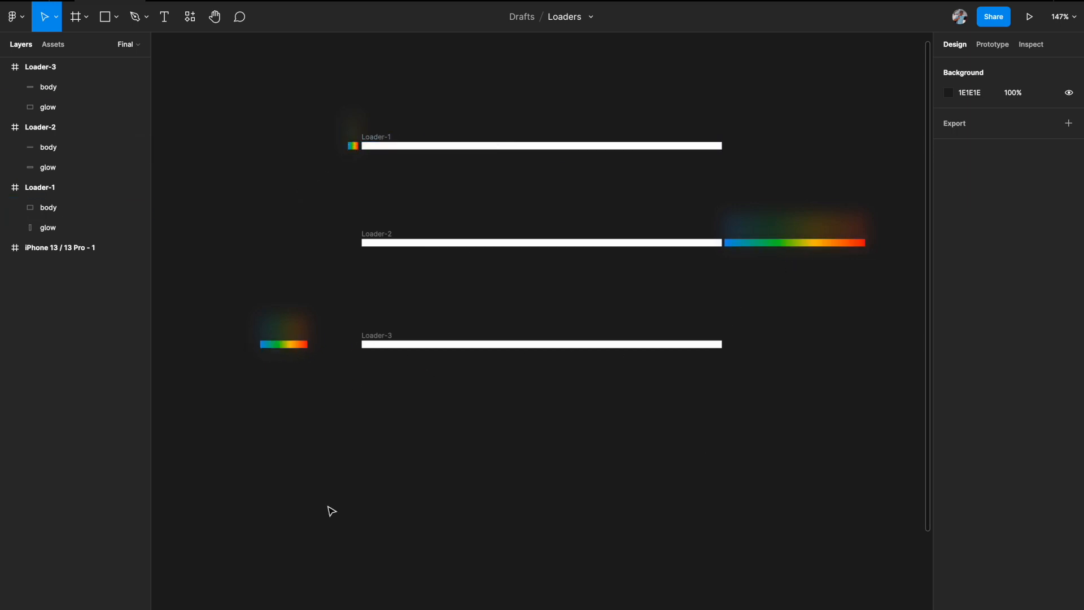
{"action": "scroll", "coordinate": [387, 148], "scroll_direction": "down", "scroll_amount": 5}
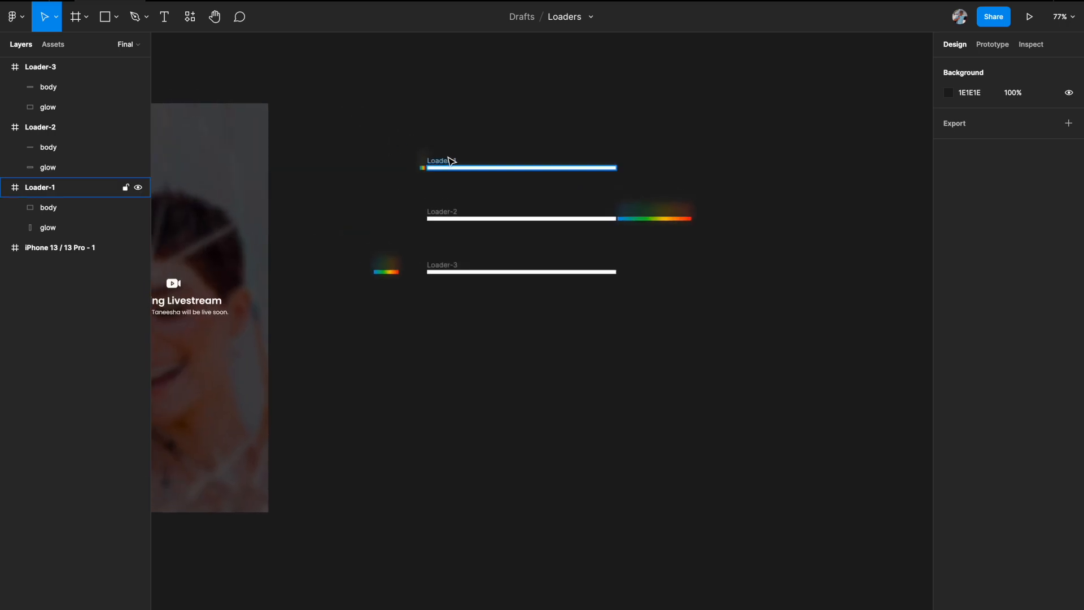
{"action": "left_click", "coordinate": [449, 165]}
{"action": "left_click", "coordinate": [445, 212], "text": "shift"}
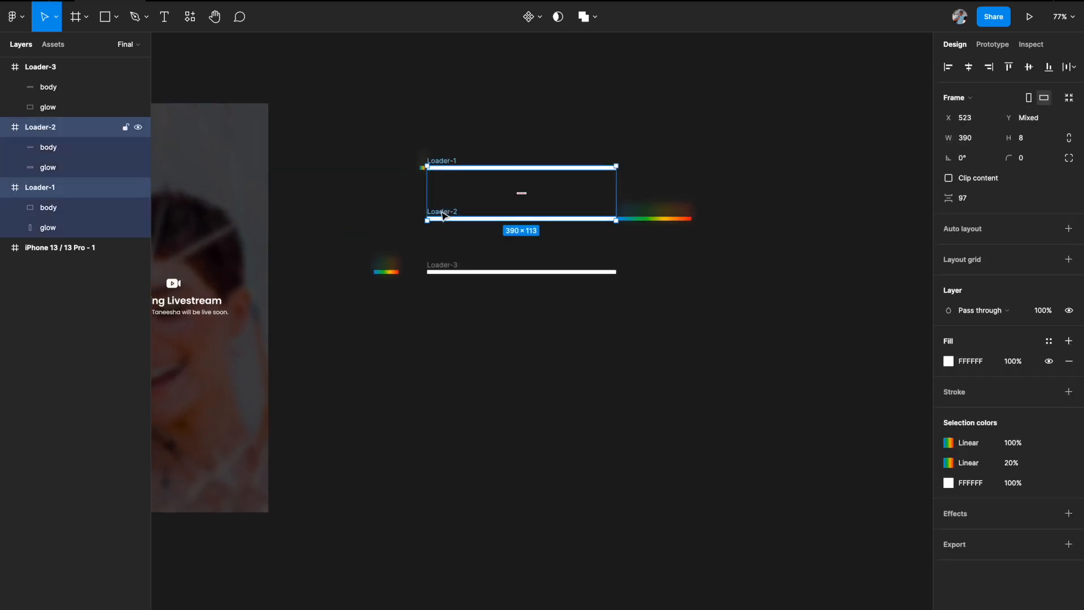
{"action": "left_click", "coordinate": [441, 265], "text": "shift"}
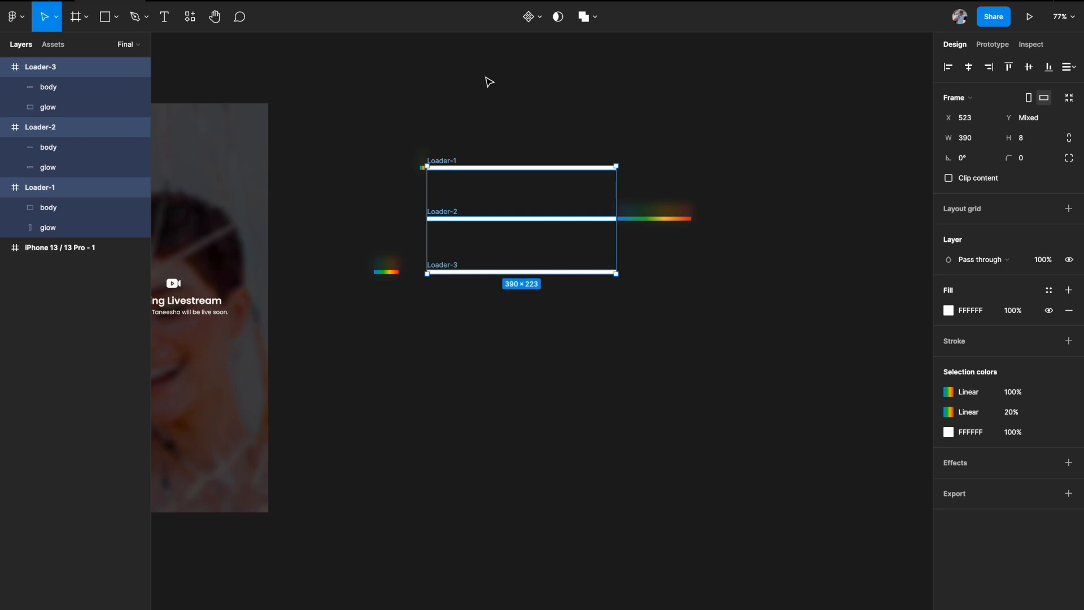
{"action": "left_click", "coordinate": [537, 19]}
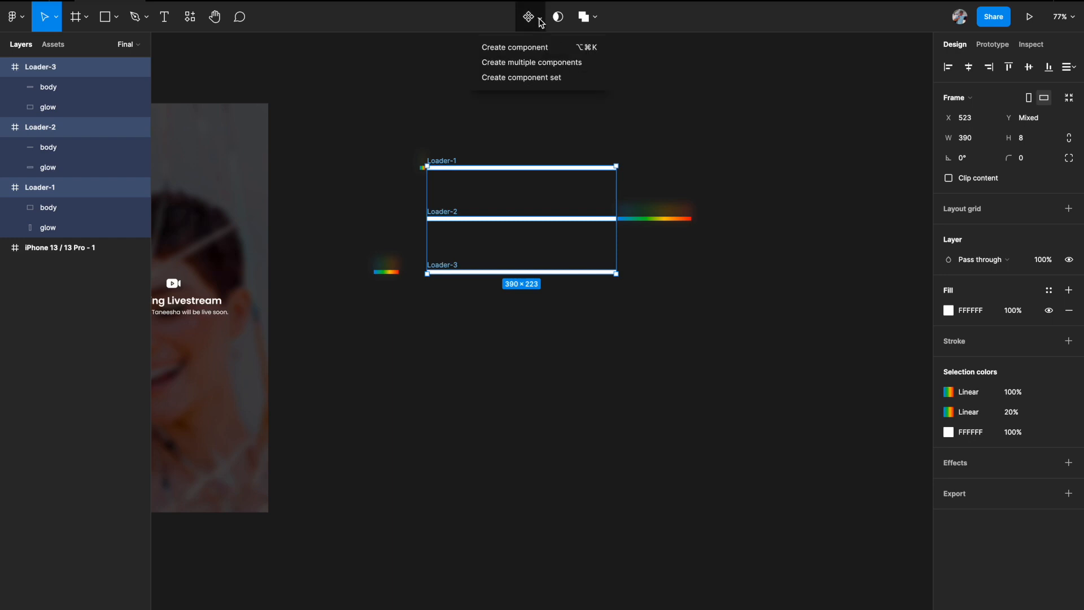
{"action": "left_click", "coordinate": [514, 82]}
{"action": "scroll", "coordinate": [642, 167], "scroll_direction": "left", "scroll_amount": 2}
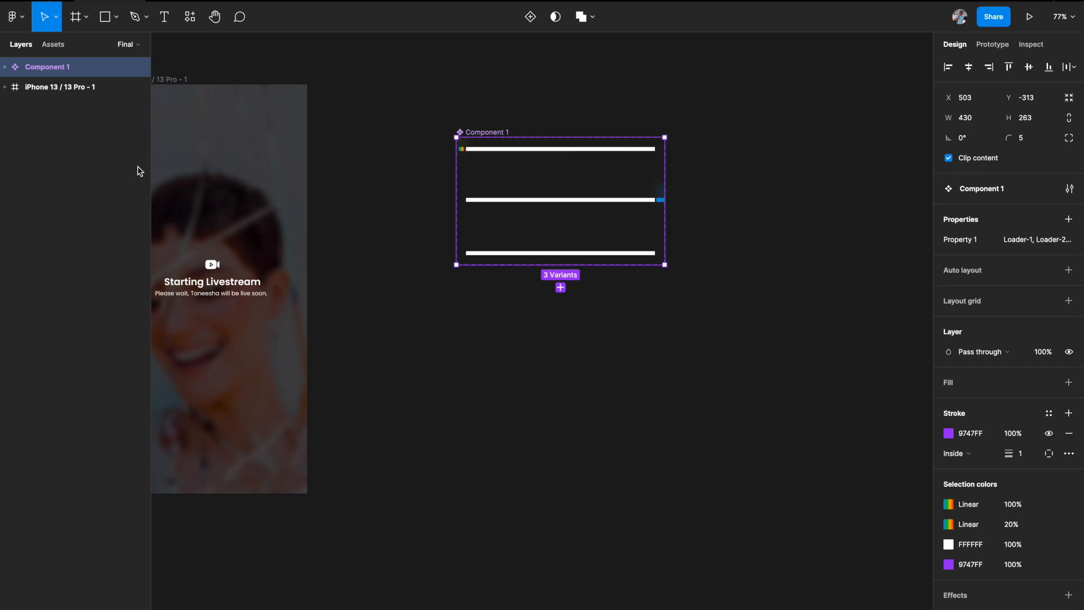
Rename the new component set as "loader set"
{"action": "double_click", "coordinate": [61, 67]}
{"action": "type", "text": "lo"}
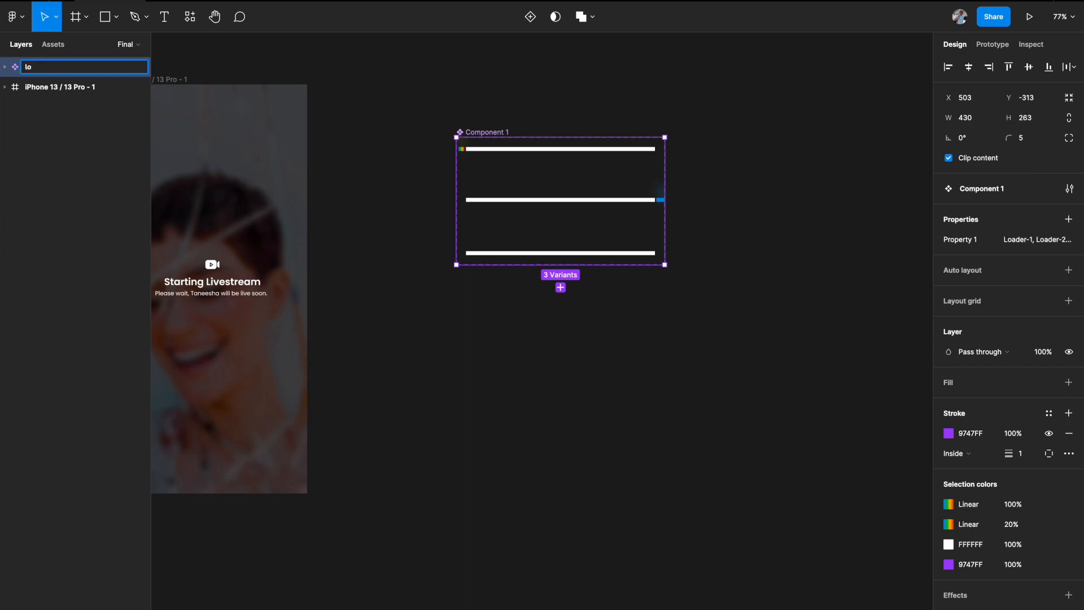
{"action": "type", "text": "dder set"}
{"action": "key", "text": "Return"}
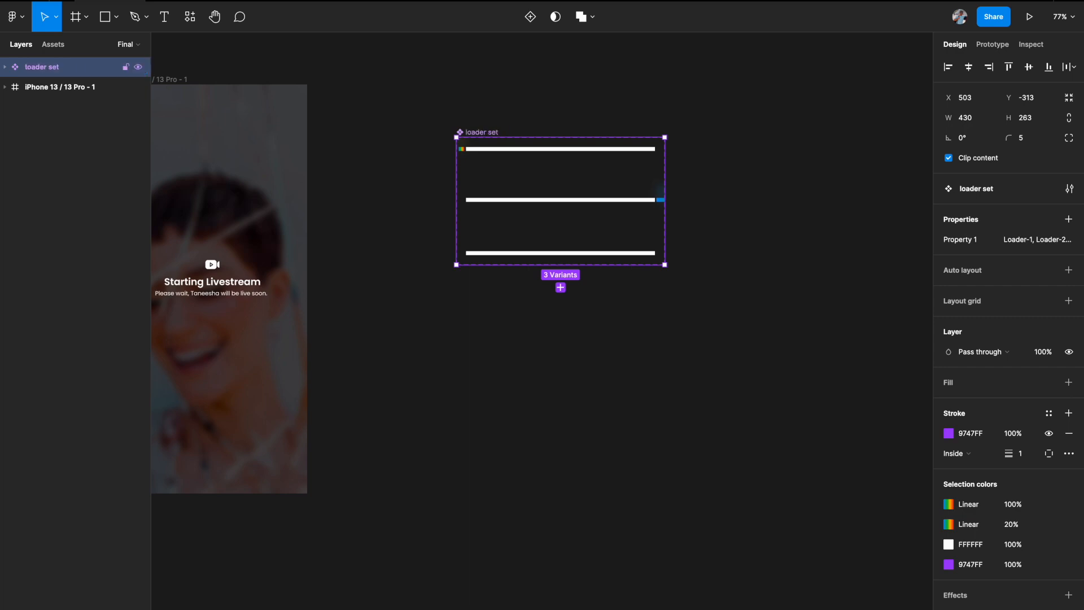
Expand the loader set in the layer list and collapse the nested layers of its three variants
{"action": "left_click", "coordinate": [5, 67]}
{"action": "left_click", "coordinate": [15, 87]}
{"action": "left_click", "coordinate": [15, 107]}
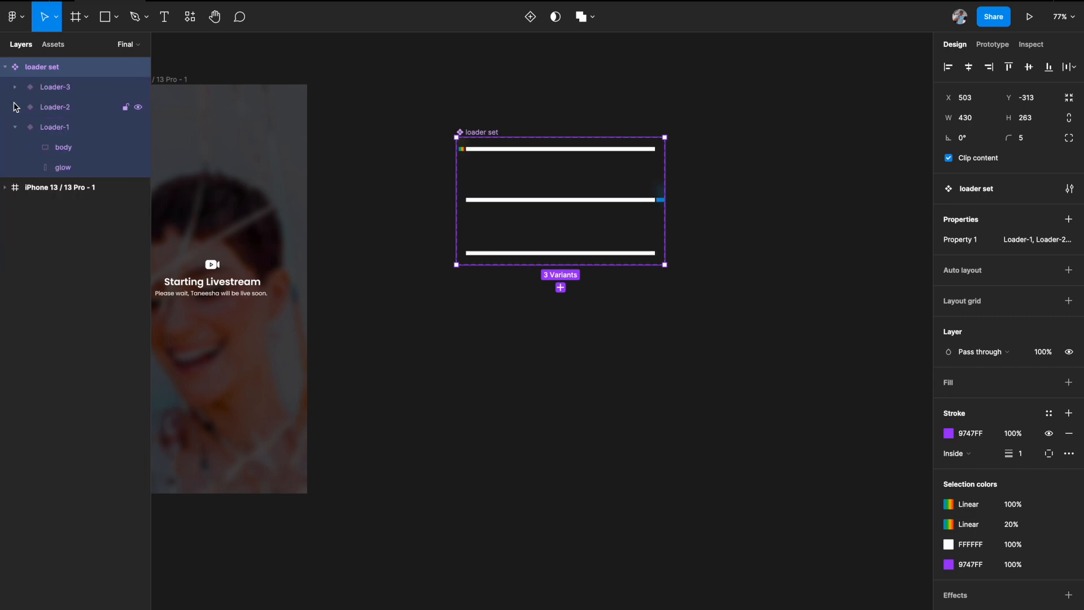
{"action": "left_click", "coordinate": [15, 127]}
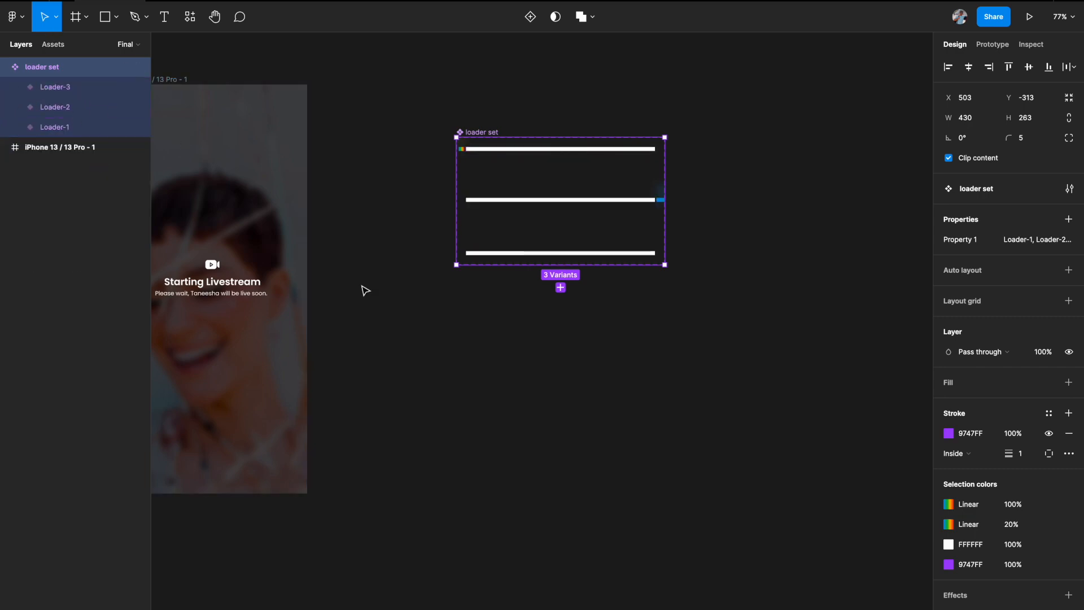
{"action": "left_click", "coordinate": [442, 332]}
{"action": "scroll", "coordinate": [441, 332], "scroll_direction": "left", "scroll_amount": 5}
{"action": "scroll", "coordinate": [441, 332], "scroll_direction": "down", "scroll_amount": 2}
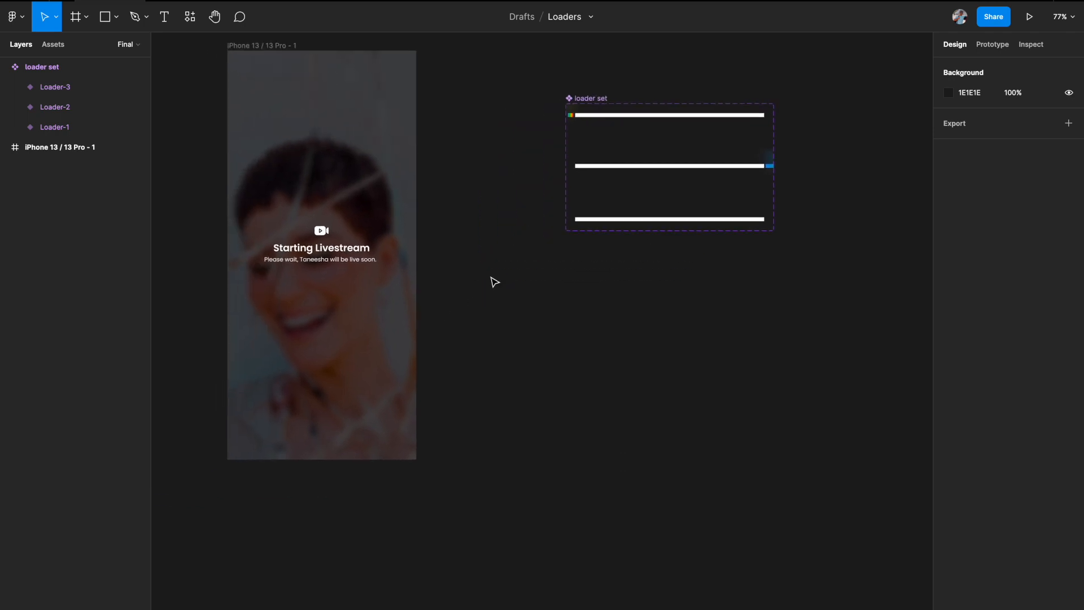
{"action": "scroll", "coordinate": [576, 167], "scroll_direction": "up", "scroll_amount": 3}
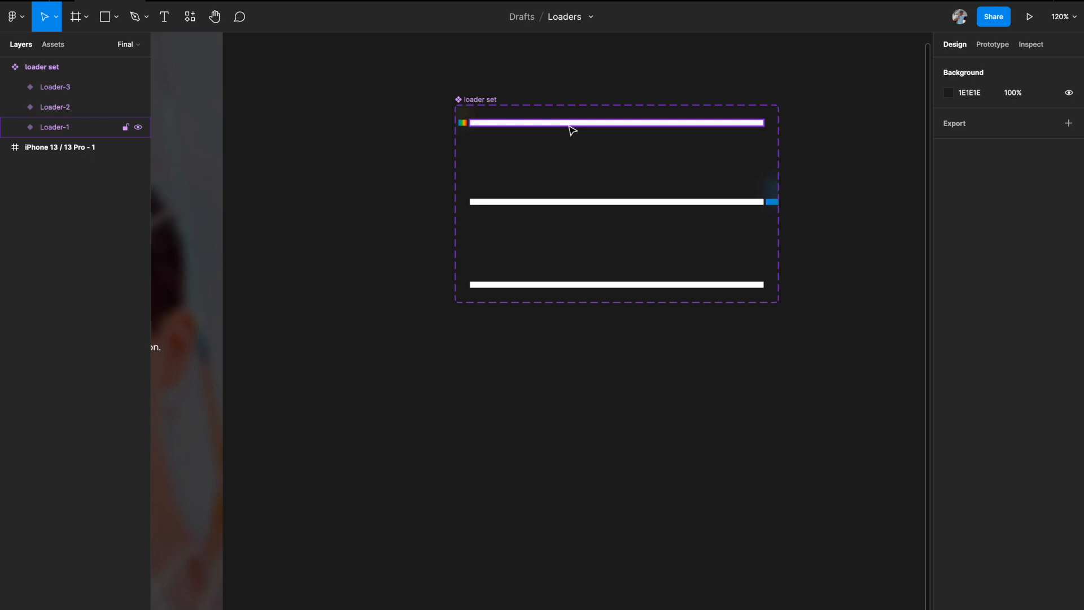
{"action": "left_click", "coordinate": [102, 126]}
{"action": "left_click", "coordinate": [79, 107], "text": "shift"}
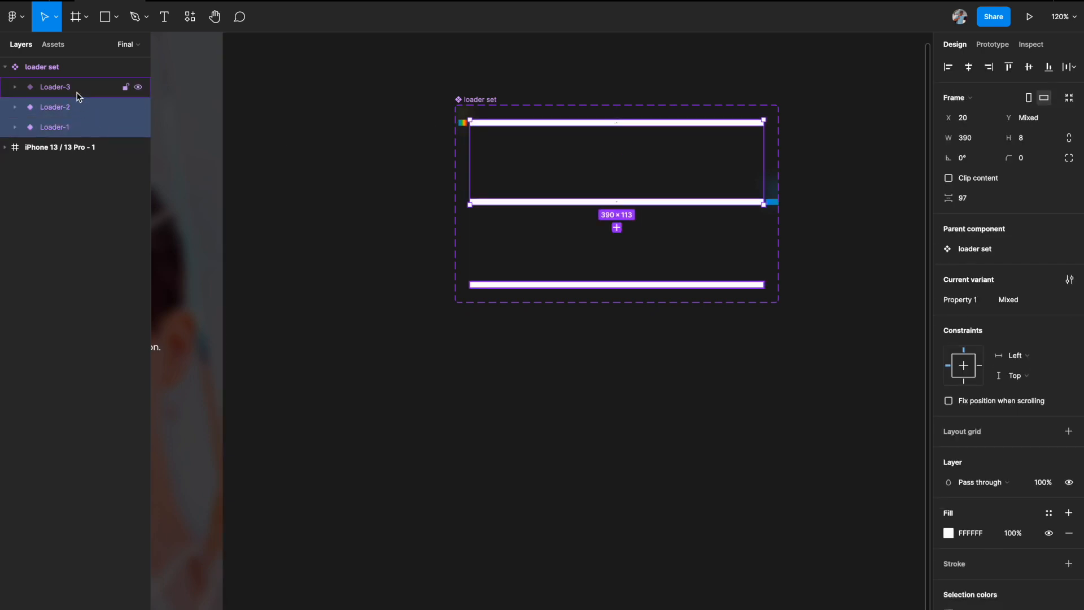
{"action": "left_click", "coordinate": [311, 175]}
Connect the Loader-1 variant to Loader-2 with a prototype interaction
{"action": "left_click", "coordinate": [492, 123]}
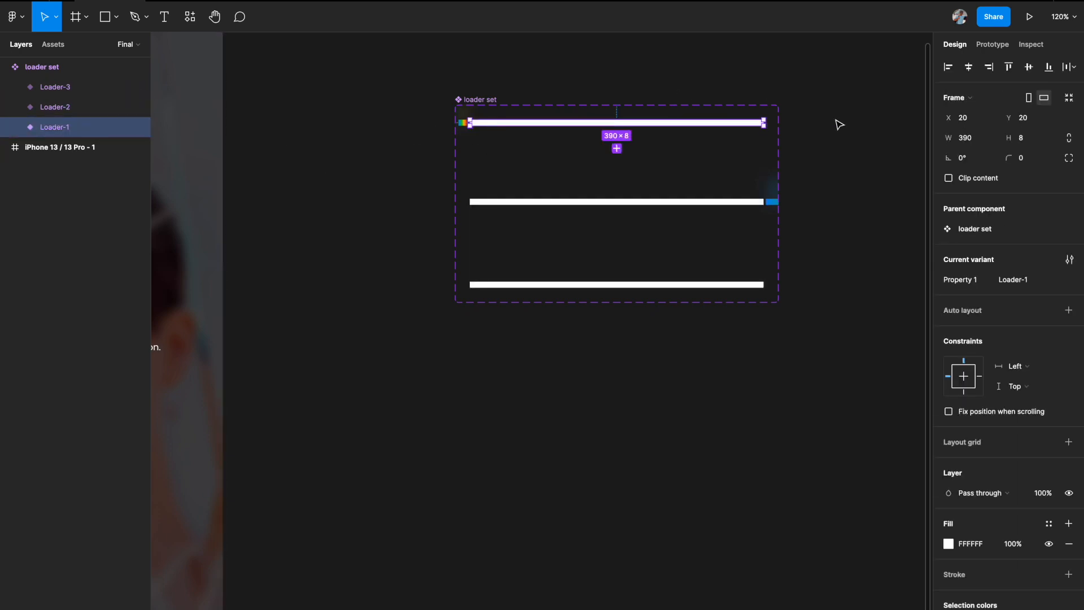
{"action": "left_click", "coordinate": [995, 45]}
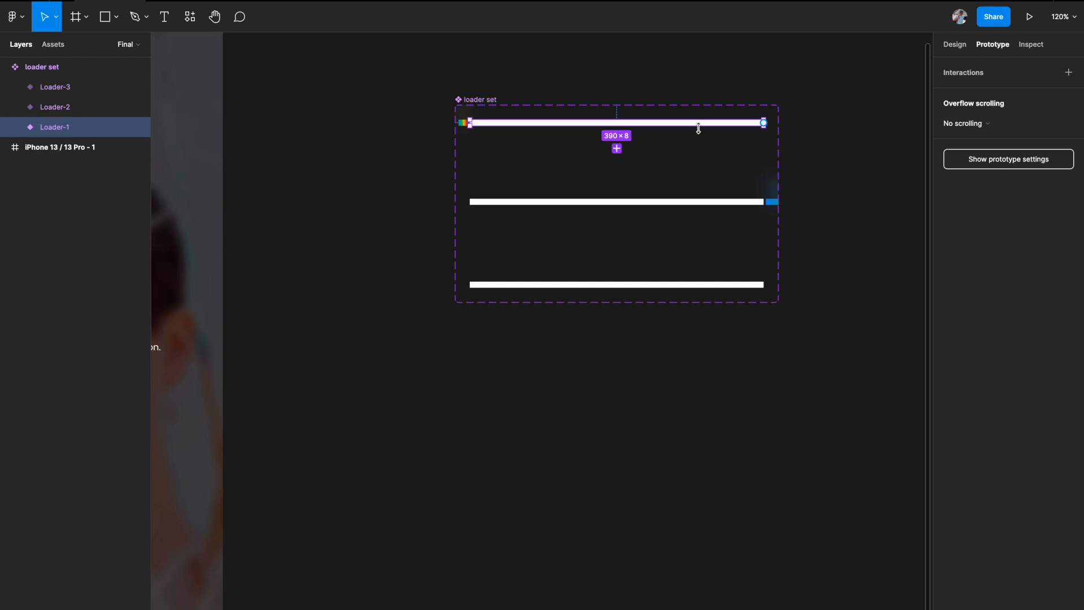
{"action": "scroll", "coordinate": [764, 131], "scroll_direction": "up", "scroll_amount": 5}
{"action": "right_click", "coordinate": [767, 112]}
{"action": "left_click", "coordinate": [744, 120]}
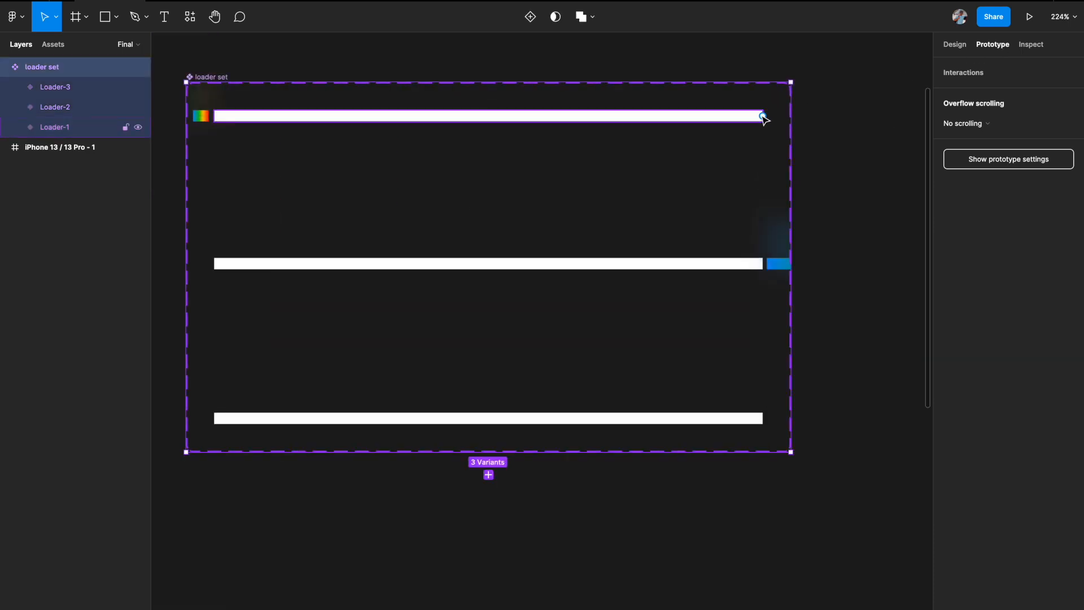
{"action": "left_click", "coordinate": [679, 118]}
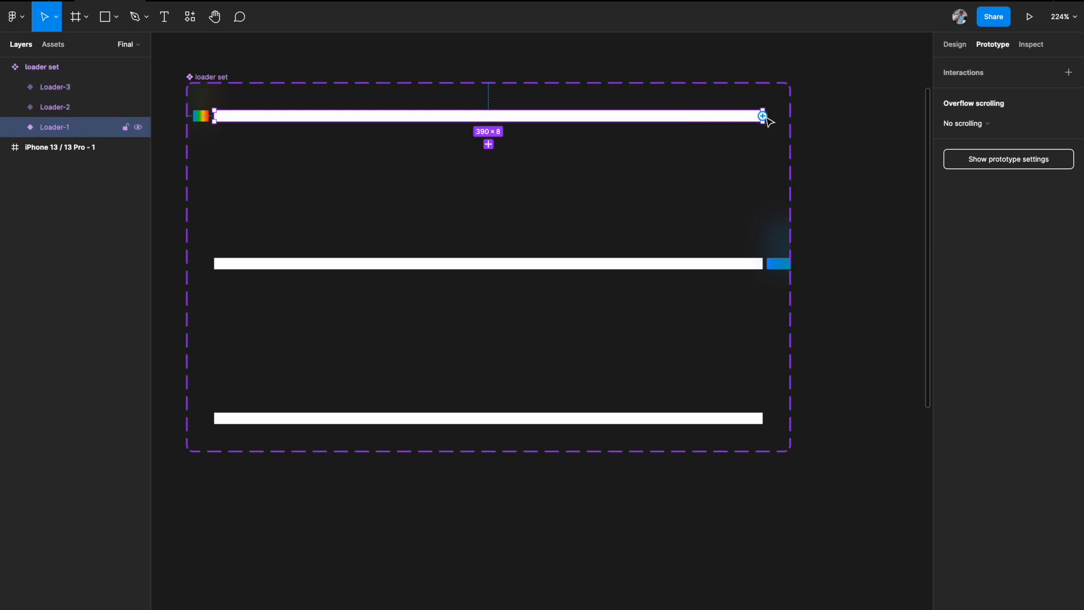
{"action": "left_click_drag", "start_coordinate": [763, 117], "coordinate": [596, 264]}
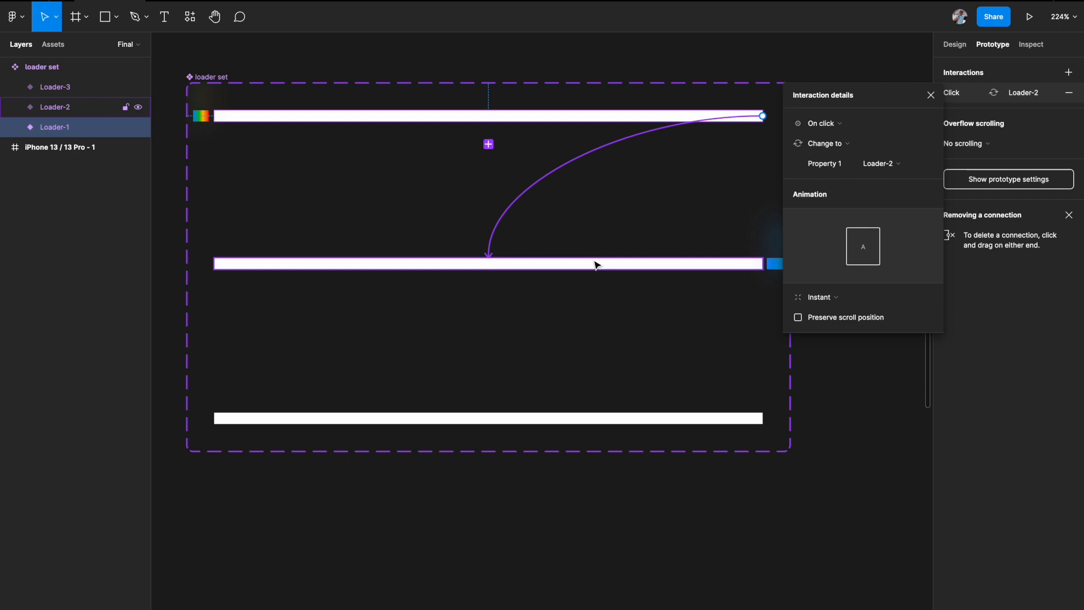
Set the Loader-1 to Loader-2 interaction to trigger after a 1 ms delay with the Smart animate transition
{"action": "left_click", "coordinate": [837, 124]}
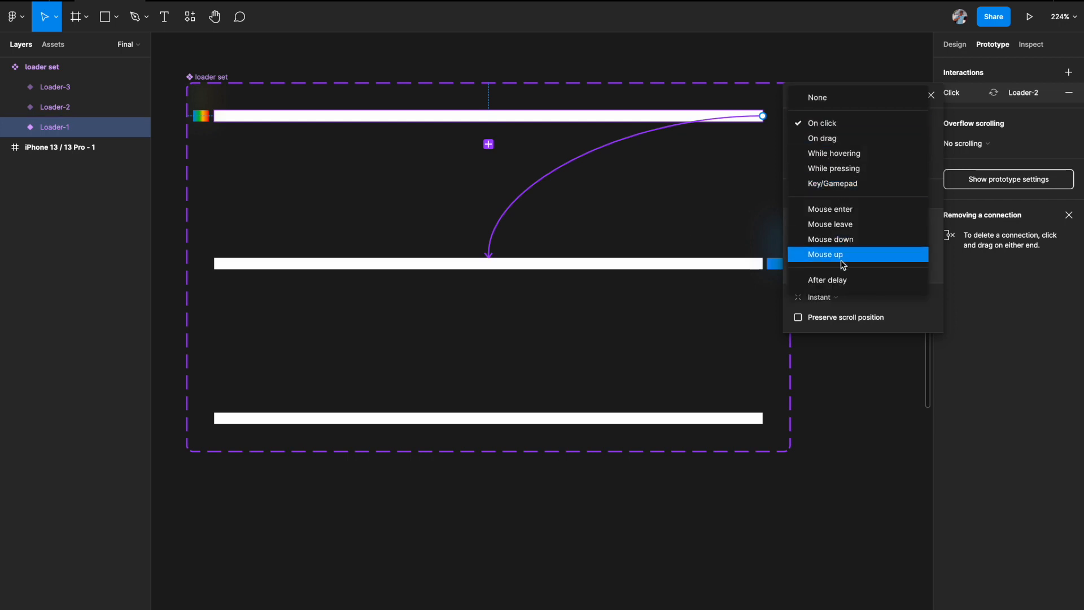
{"action": "left_click", "coordinate": [839, 281]}
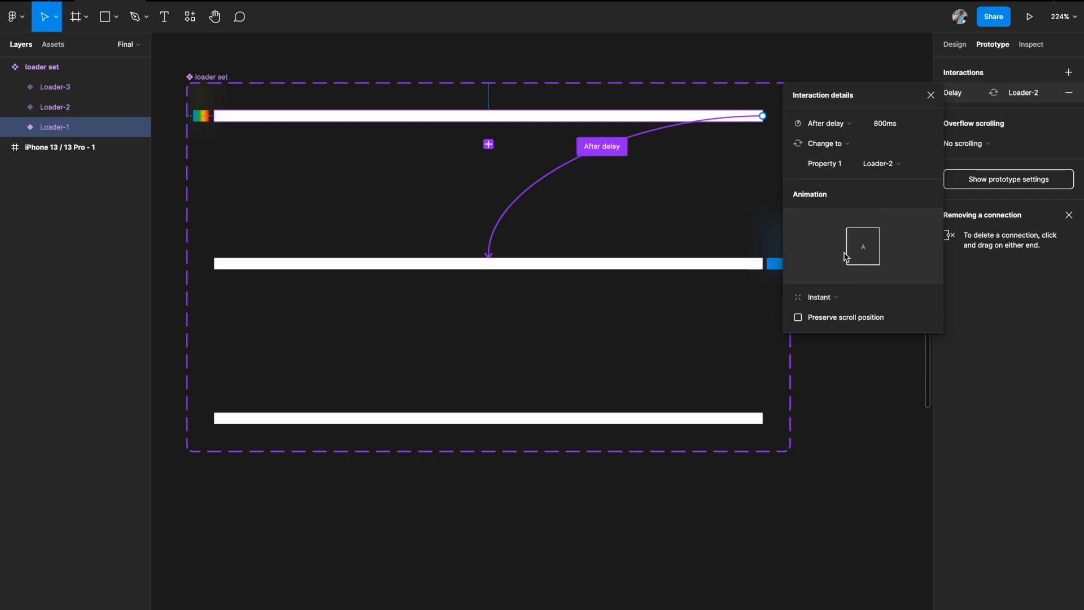
{"action": "left_click", "coordinate": [884, 126]}
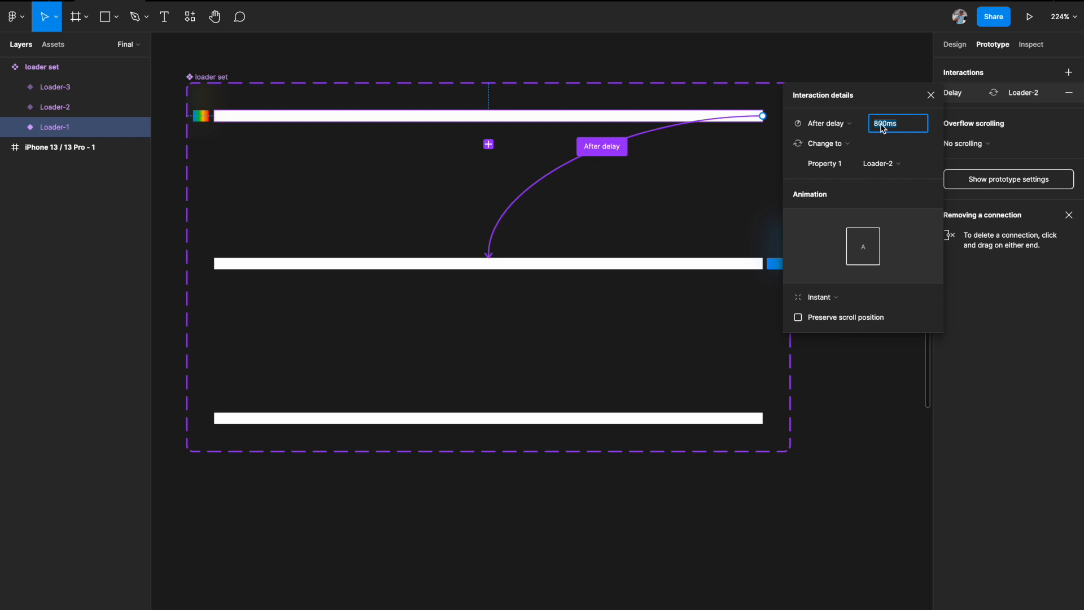
{"action": "type", "text": "1"}
{"action": "left_click", "coordinate": [831, 298]}
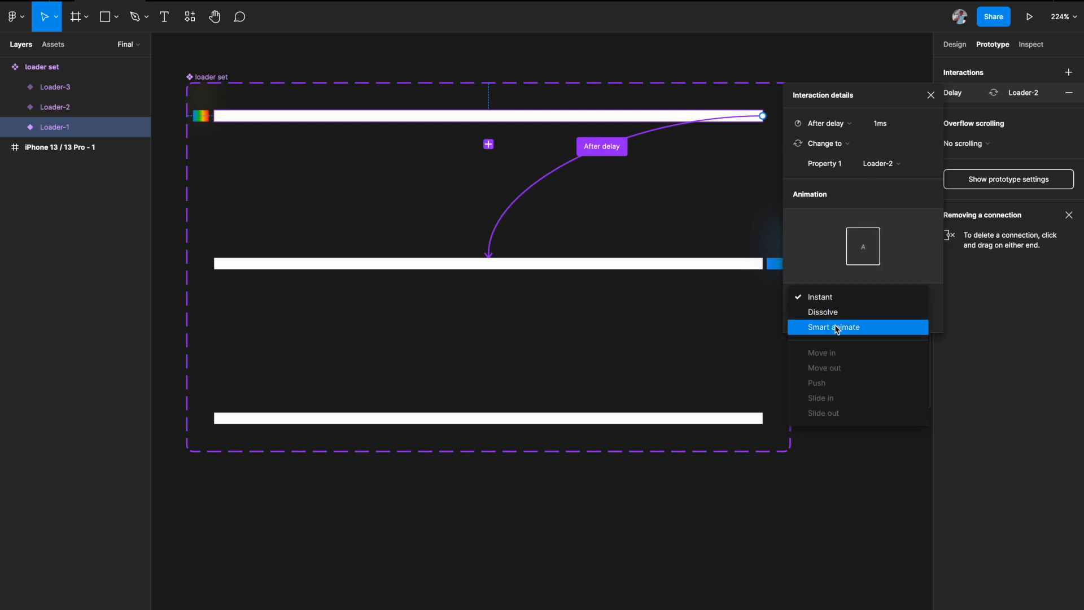
{"action": "left_click", "coordinate": [837, 328]}
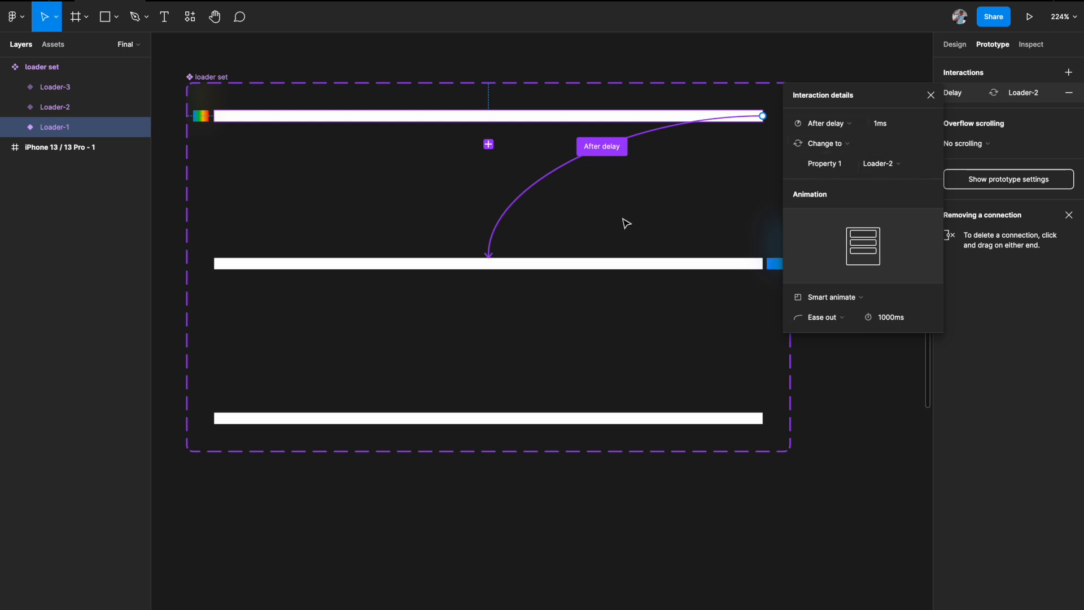
Connect Loader-2 to Loader-3 with a prototype interaction that triggers after a 1 ms delay
{"action": "left_click", "coordinate": [603, 265]}
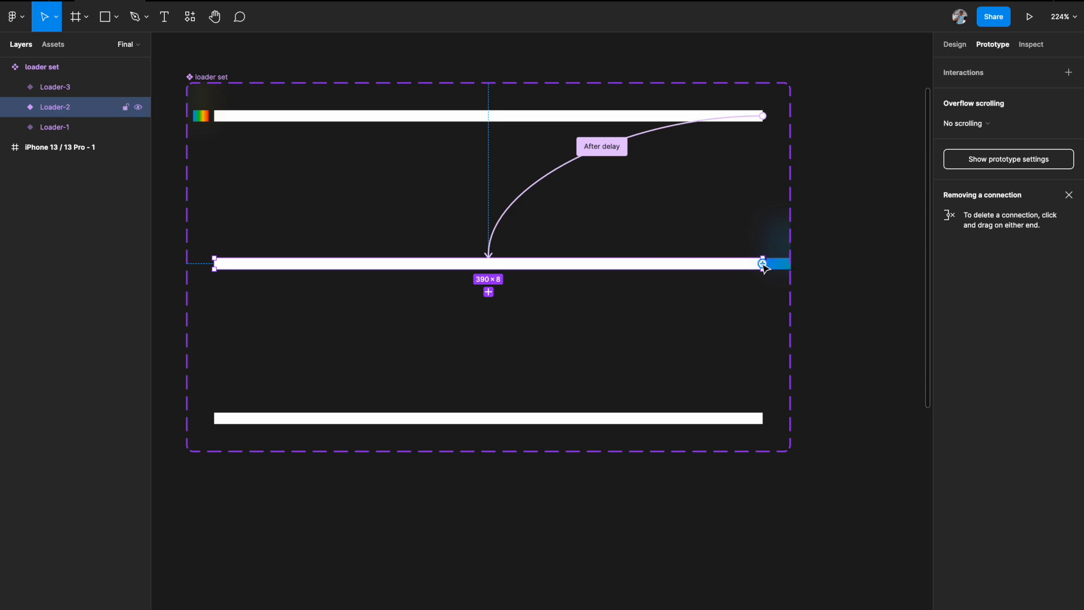
{"action": "left_click_drag", "start_coordinate": [746, 273], "coordinate": [561, 418]}
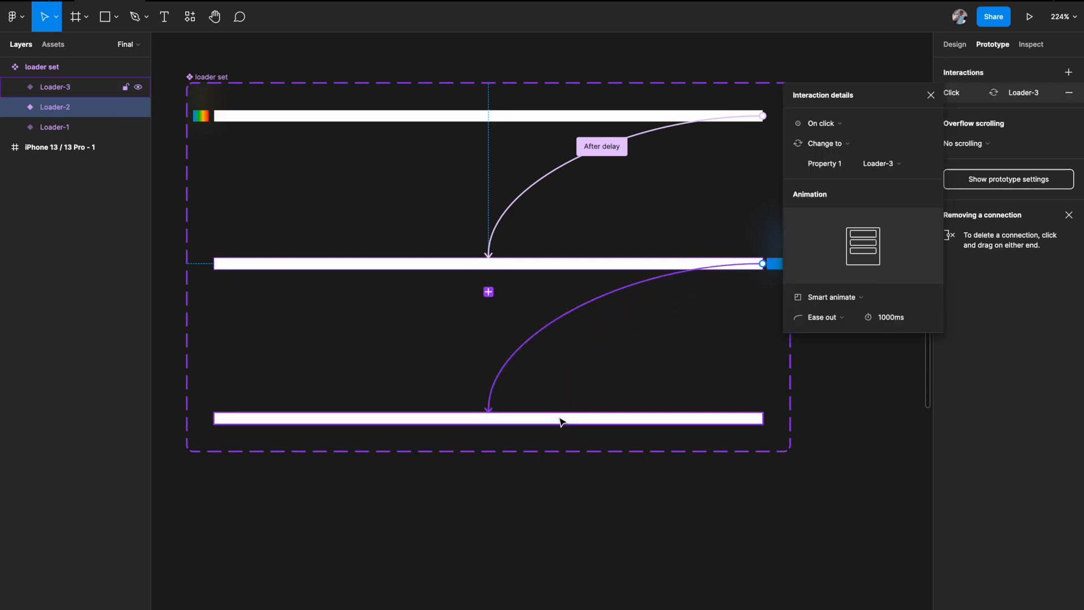
{"action": "left_click", "coordinate": [838, 130]}
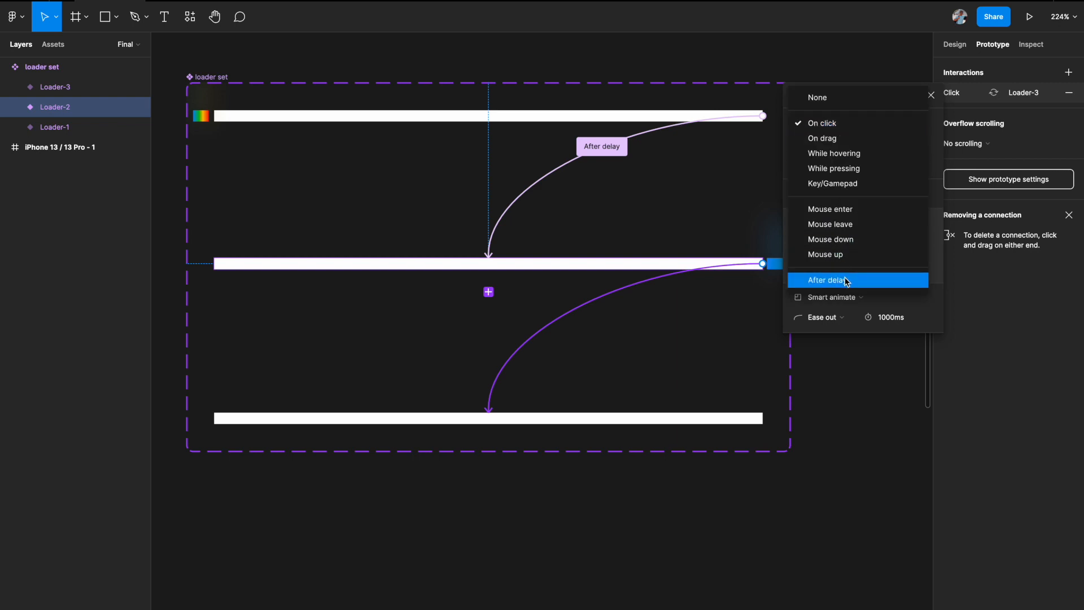
{"action": "left_click", "coordinate": [847, 281]}
{"action": "left_click", "coordinate": [889, 129]}
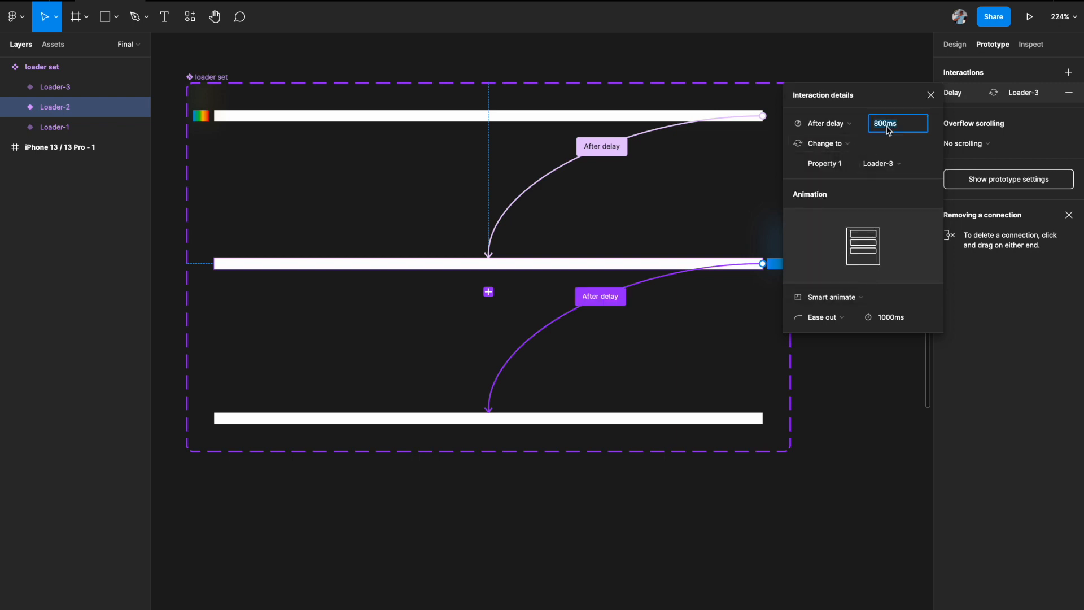
{"action": "type", "text": "1"}
{"action": "key", "text": "Return"}
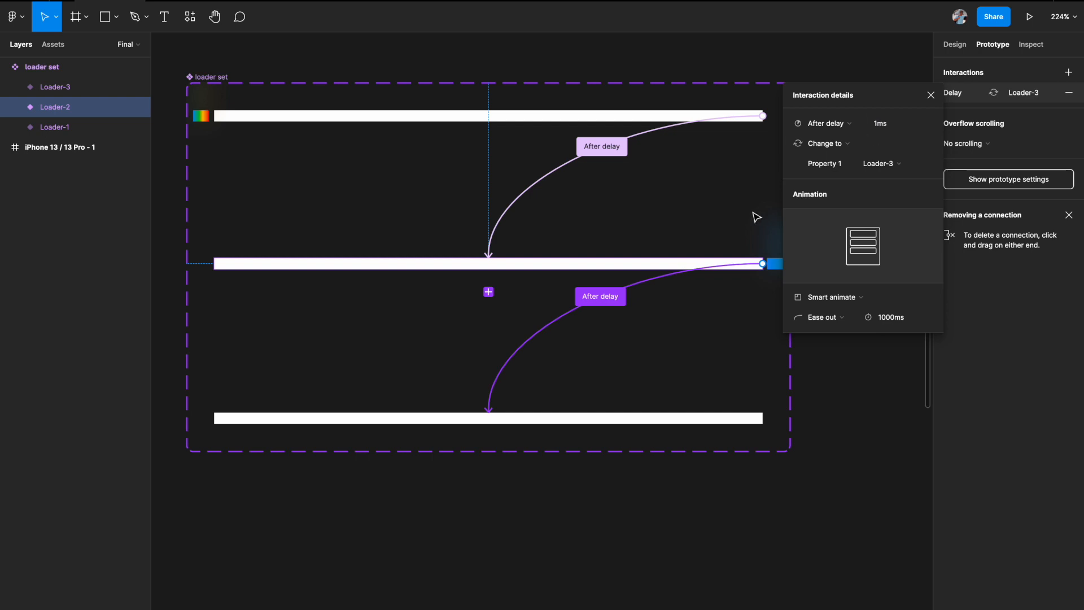
Turn off content clipping for the loader set component frame
{"action": "scroll", "coordinate": [757, 217], "scroll_direction": "down", "scroll_amount": 3}
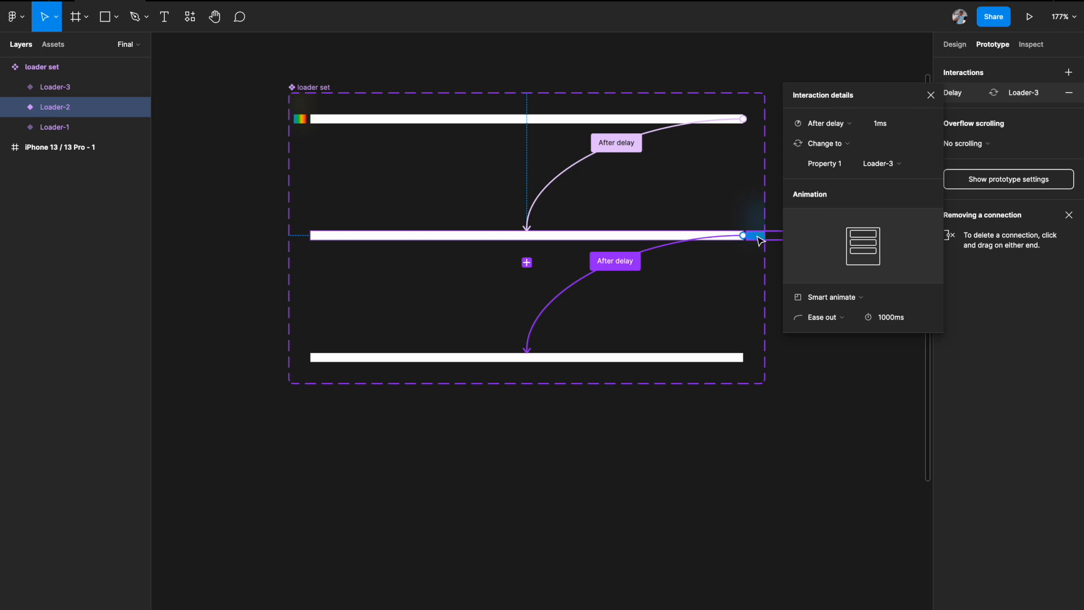
{"action": "scroll", "coordinate": [747, 237], "scroll_direction": "right", "scroll_amount": 3}
{"action": "scroll", "coordinate": [747, 237], "scroll_direction": "up", "scroll_amount": 1}
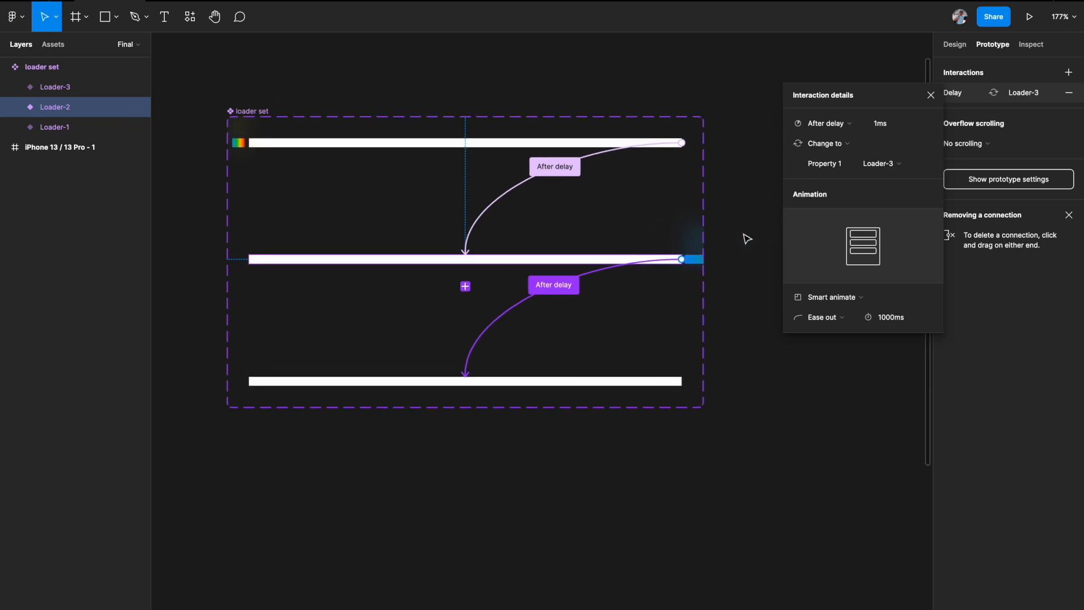
{"action": "right_click", "coordinate": [746, 234]}
{"action": "left_click", "coordinate": [533, 498]}
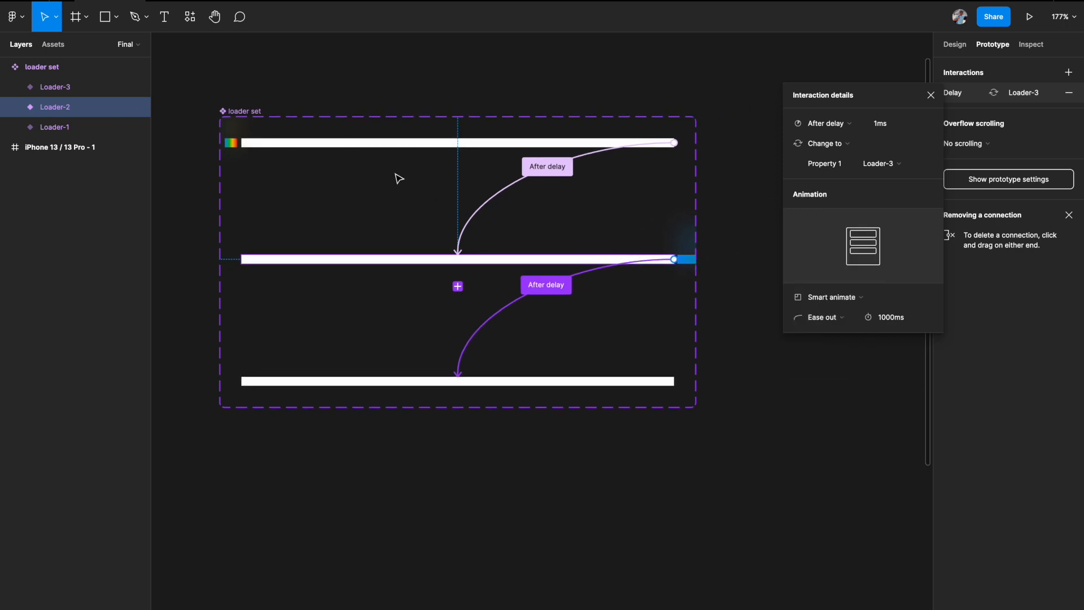
{"action": "left_click", "coordinate": [243, 111]}
{"action": "left_click", "coordinate": [963, 50]}
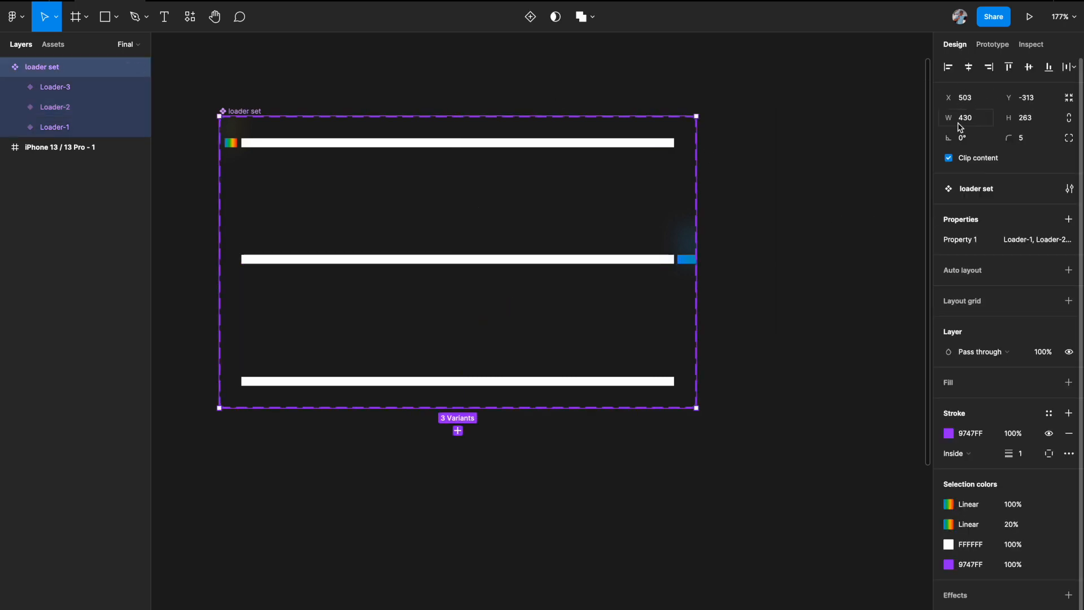
{"action": "left_click", "coordinate": [949, 158]}
Examine where the Loader-2 and Loader-3 gradient bars sit outside the component set frame
{"action": "scroll", "coordinate": [779, 271], "scroll_direction": "down", "scroll_amount": 2}
{"action": "scroll", "coordinate": [779, 271], "scroll_direction": "left", "scroll_amount": 1}
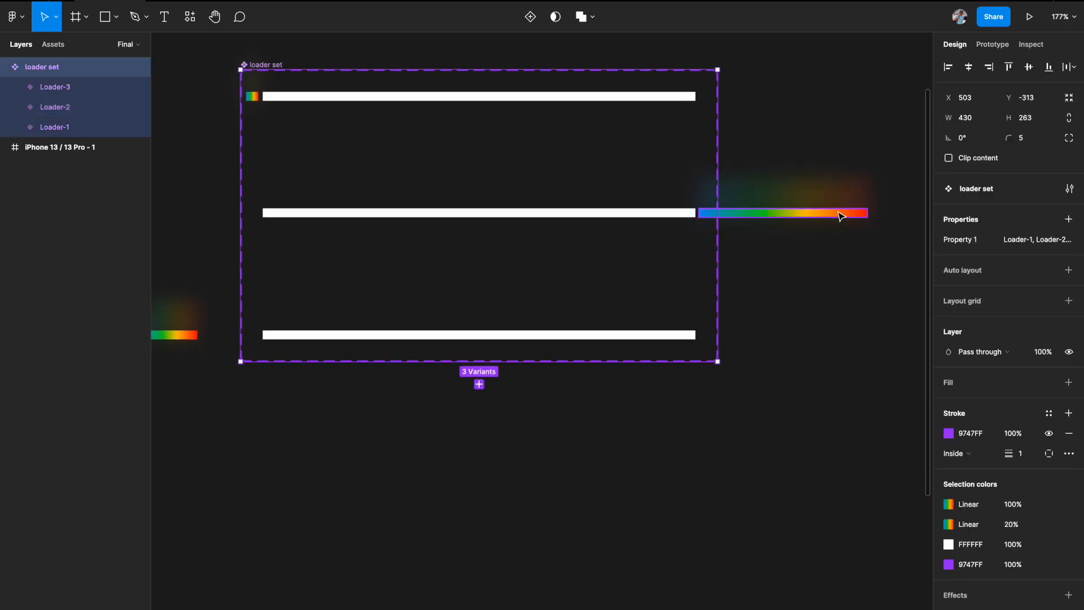
{"action": "scroll", "coordinate": [799, 223], "scroll_direction": "down", "scroll_amount": 2}
{"action": "scroll", "coordinate": [799, 223], "scroll_direction": "left", "scroll_amount": 3}
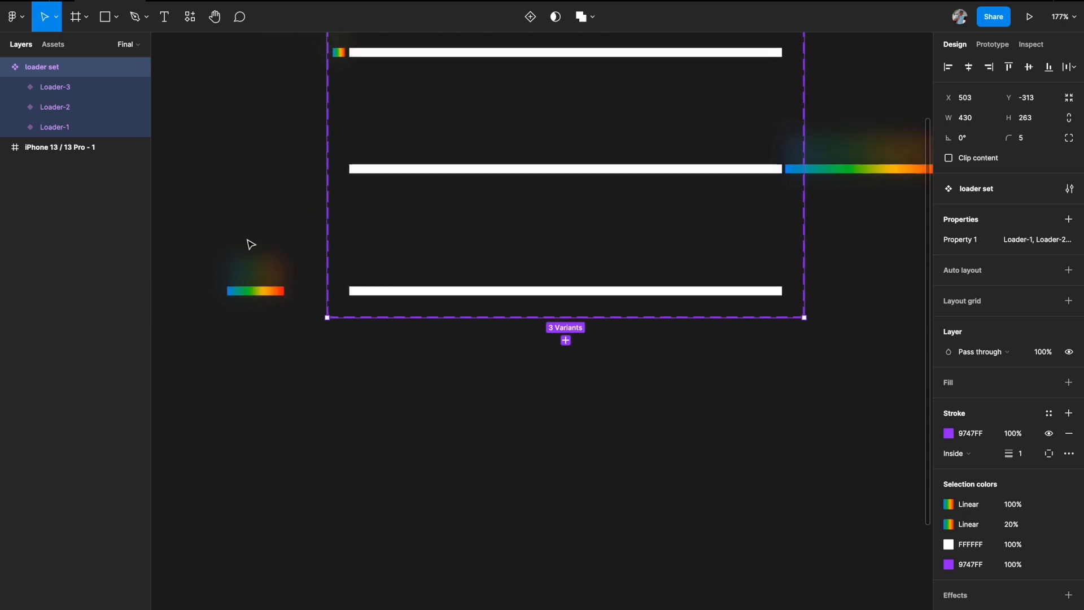
{"action": "scroll", "coordinate": [288, 333], "scroll_direction": "down", "scroll_amount": 2}
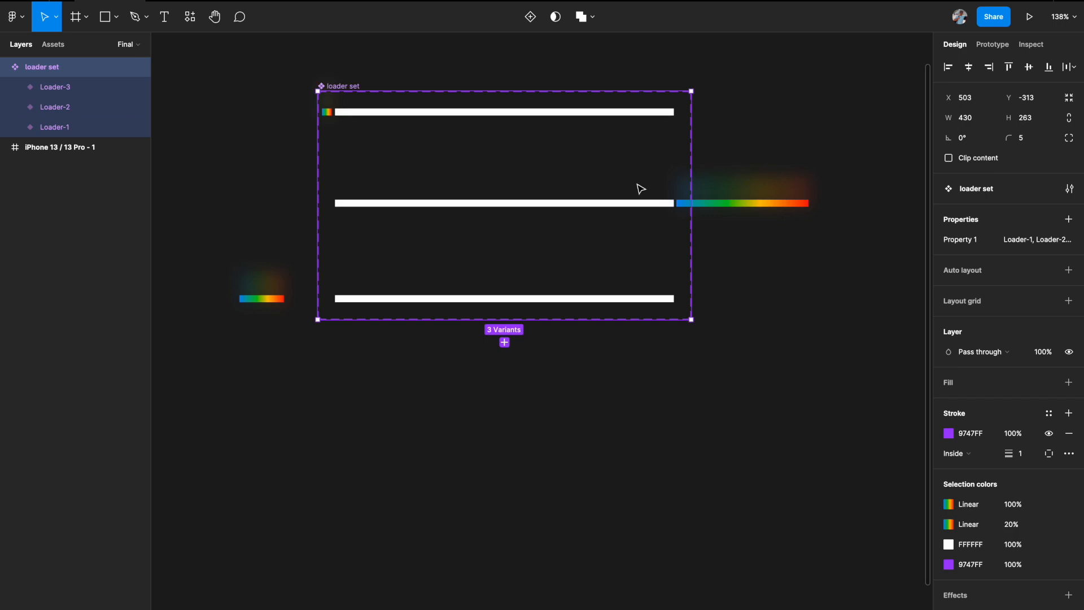
{"action": "scroll", "coordinate": [485, 310], "scroll_direction": "up", "scroll_amount": 1}
{"action": "scroll", "coordinate": [688, 221], "scroll_direction": "up", "scroll_amount": 3}
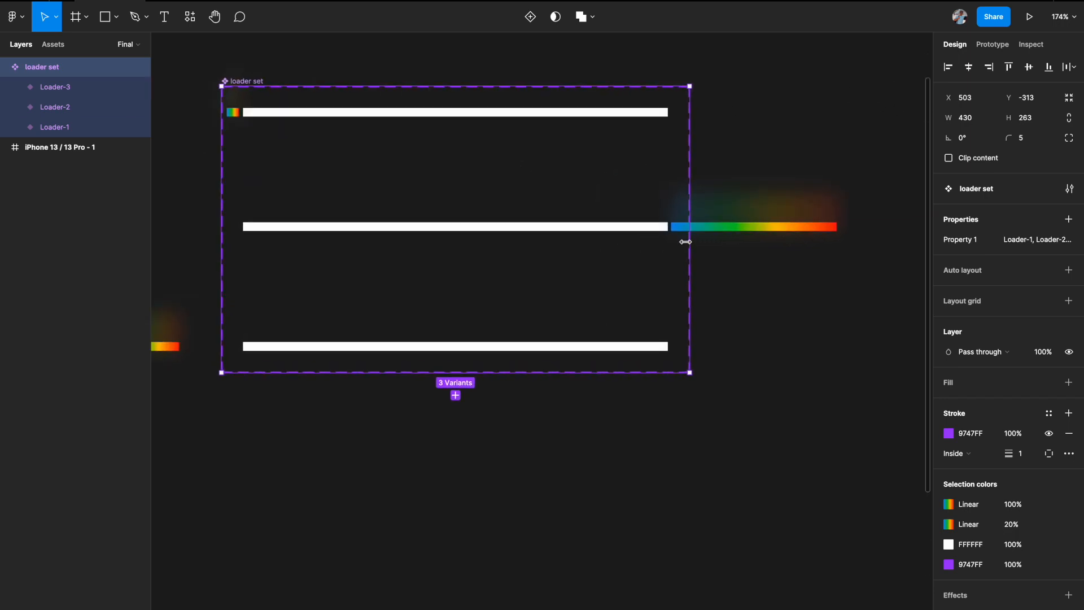
Change the animation of the Loader-2 to Loader-3 interaction to Instant
{"action": "left_click", "coordinate": [993, 45]}
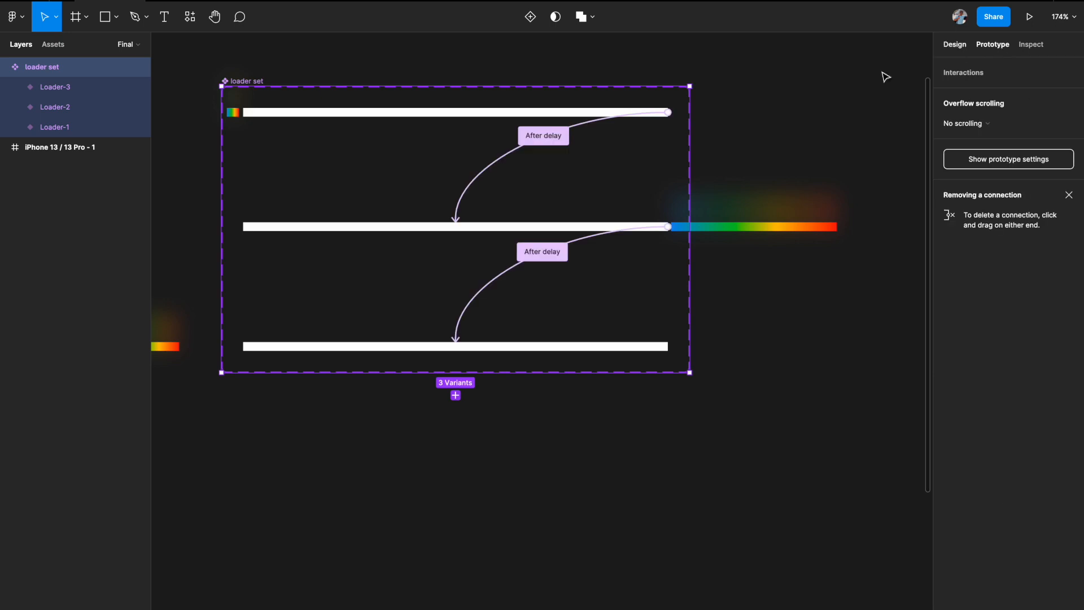
{"action": "scroll", "coordinate": [580, 303], "scroll_direction": "left", "scroll_amount": 3}
{"action": "left_click", "coordinate": [596, 240]}
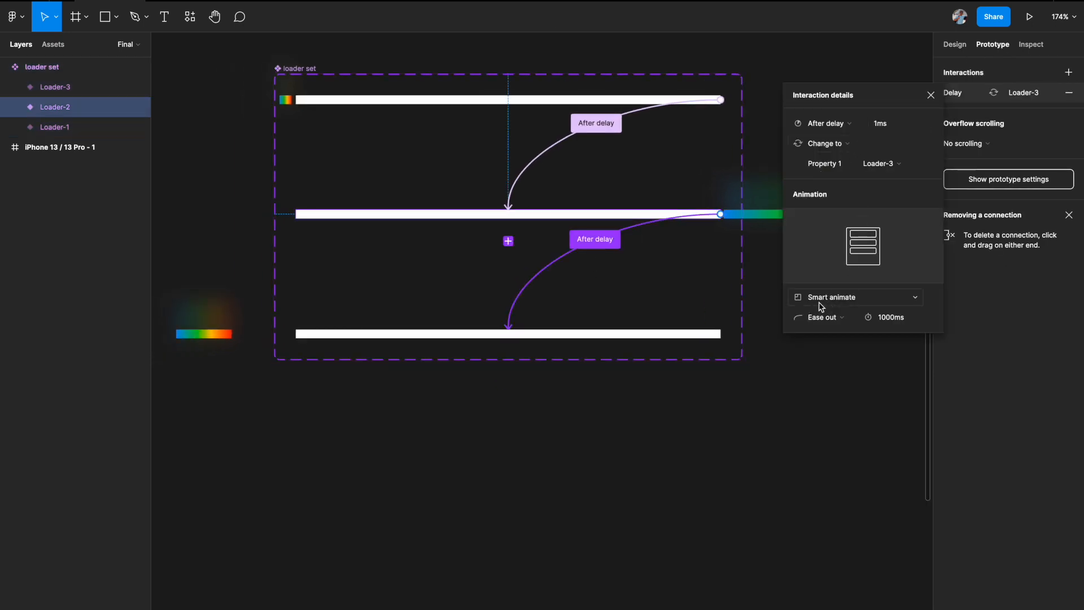
{"action": "left_click", "coordinate": [849, 306]}
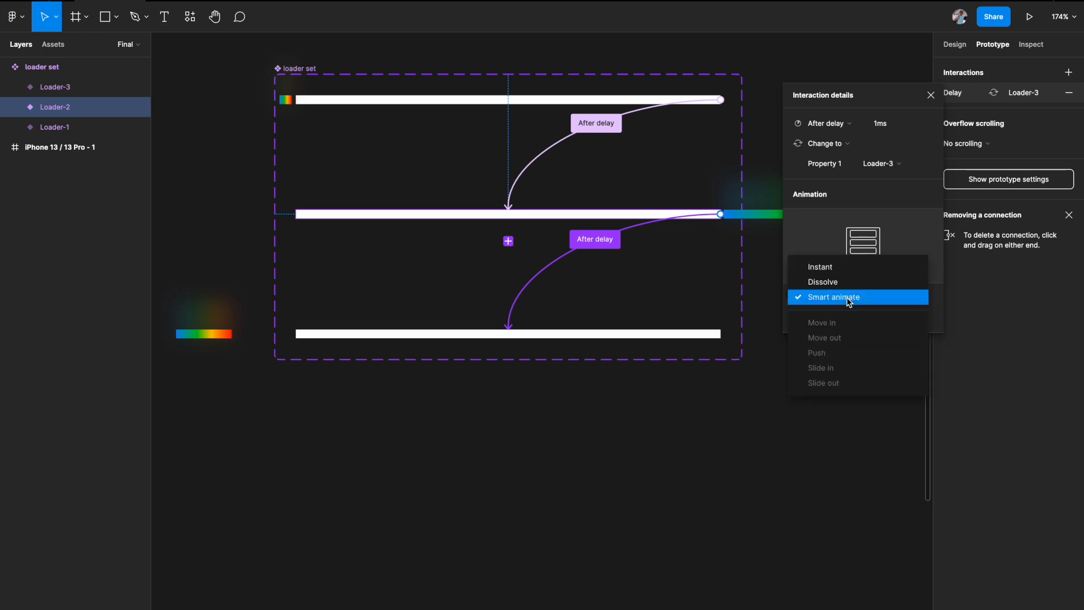
{"action": "left_click", "coordinate": [839, 265]}
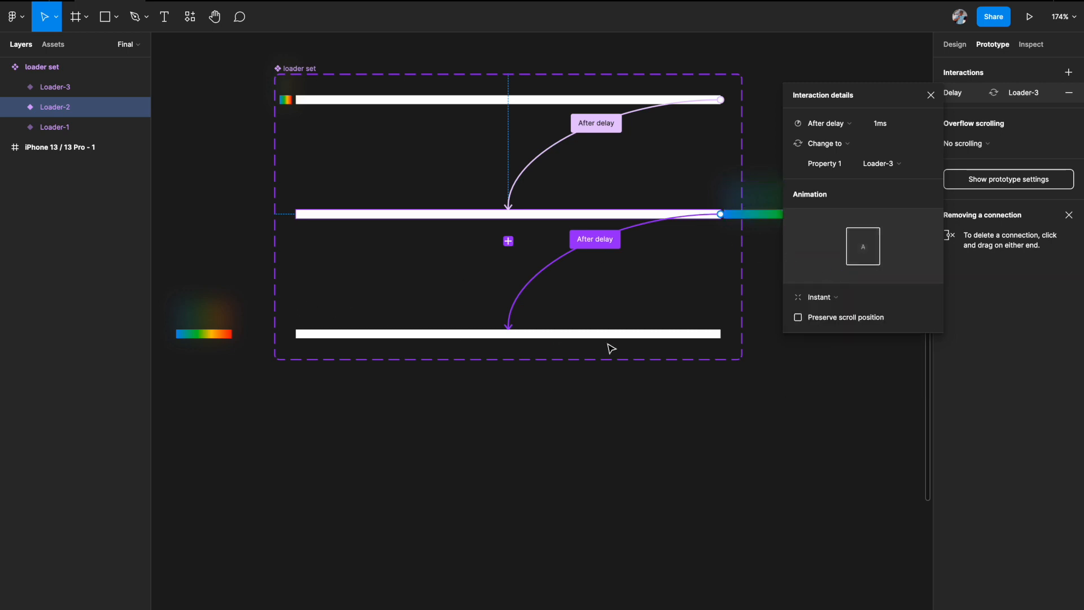
Connect Loader-3 back to Loader-1 with a prototype interaction and set its trigger to After delay
{"action": "scroll", "coordinate": [315, 356], "scroll_direction": "left", "scroll_amount": 3}
{"action": "left_click", "coordinate": [484, 320]}
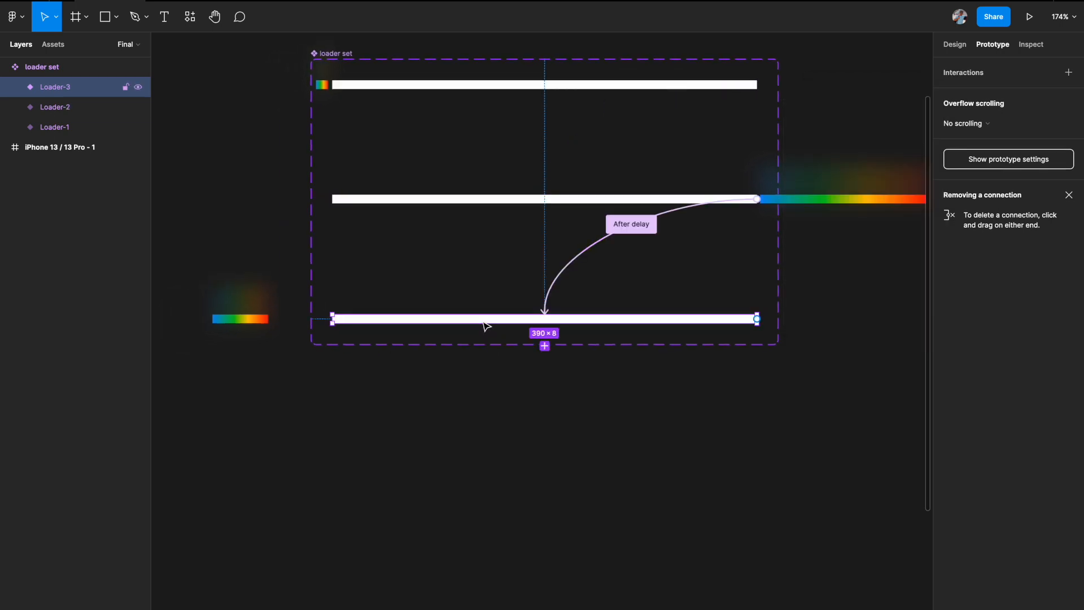
{"action": "left_click_drag", "start_coordinate": [757, 319], "coordinate": [568, 92]}
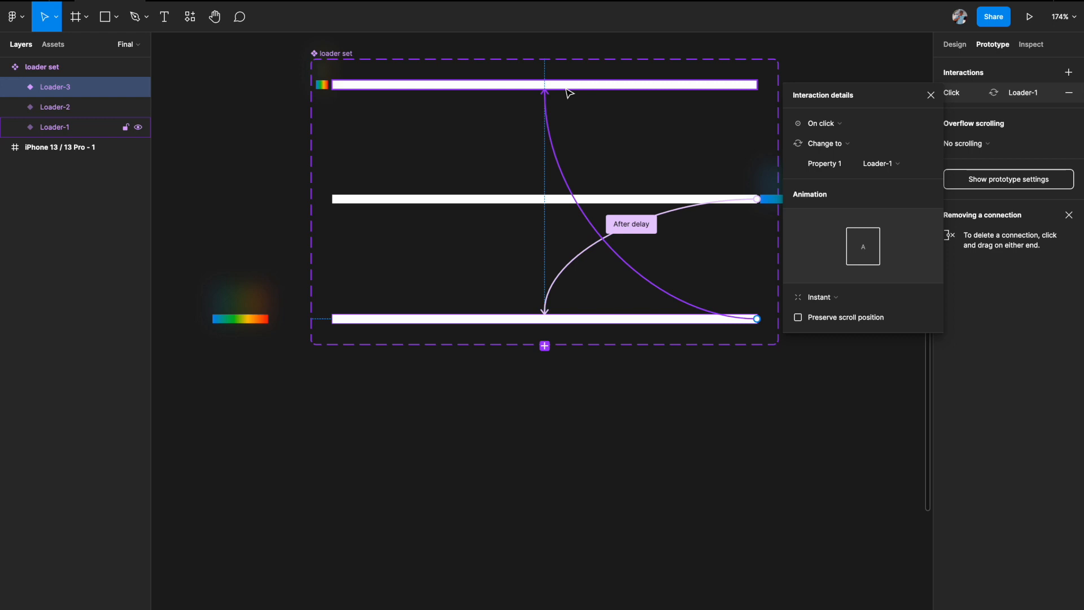
{"action": "left_click", "coordinate": [829, 127]}
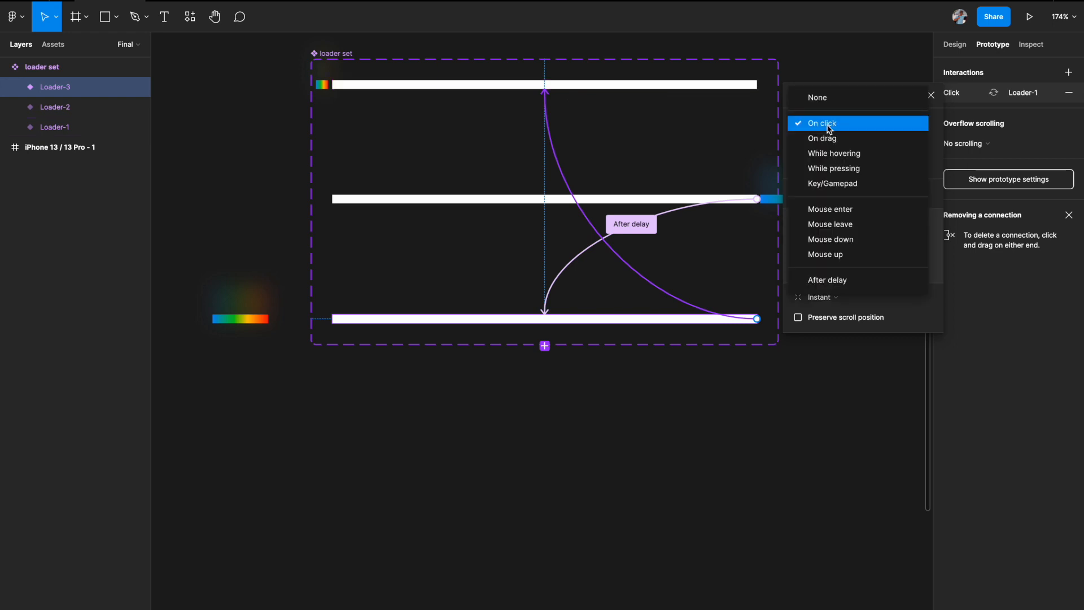
{"action": "left_click", "coordinate": [830, 286]}
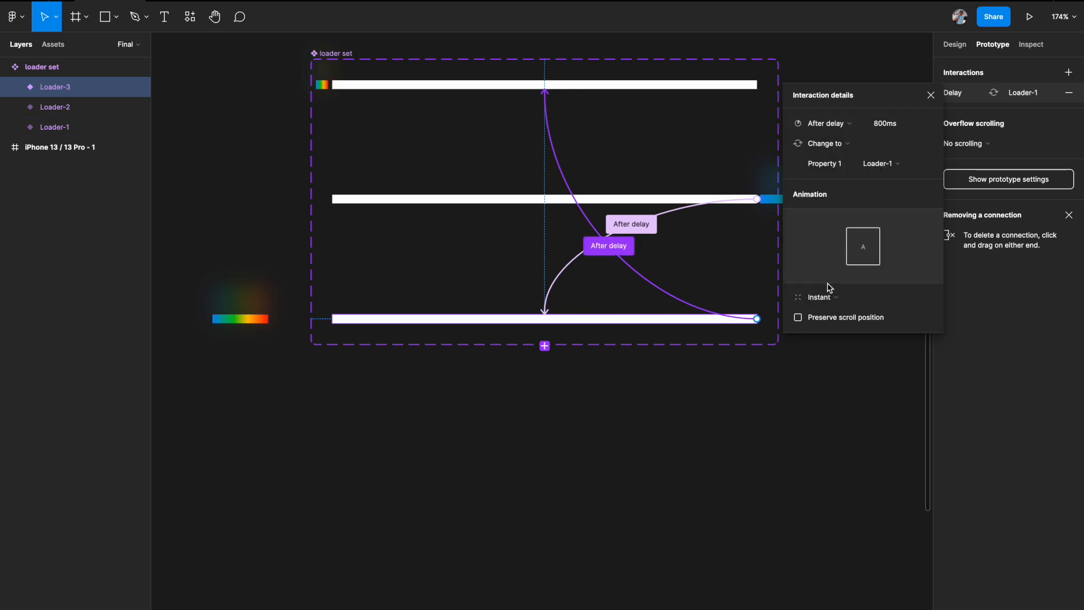
Set the Loader-3 to Loader-1 interaction's delay to 1 ms with an Instant animation
{"action": "left_click", "coordinate": [892, 128]}
{"action": "type", "text": "1"}
{"action": "key", "text": "Return"}
{"action": "left_click", "coordinate": [850, 305]}
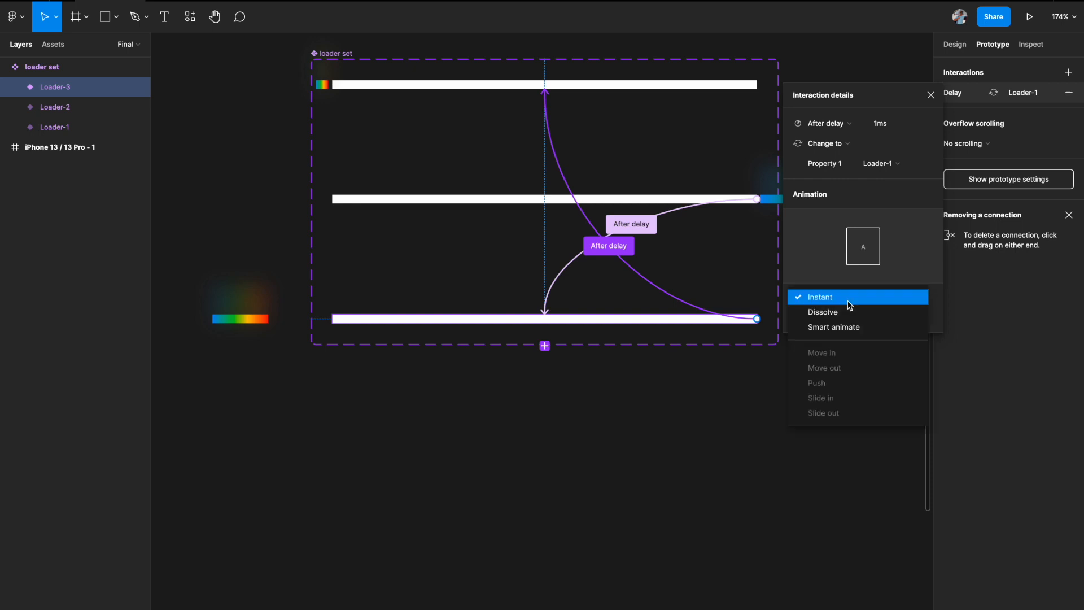
{"action": "left_click", "coordinate": [849, 305]}
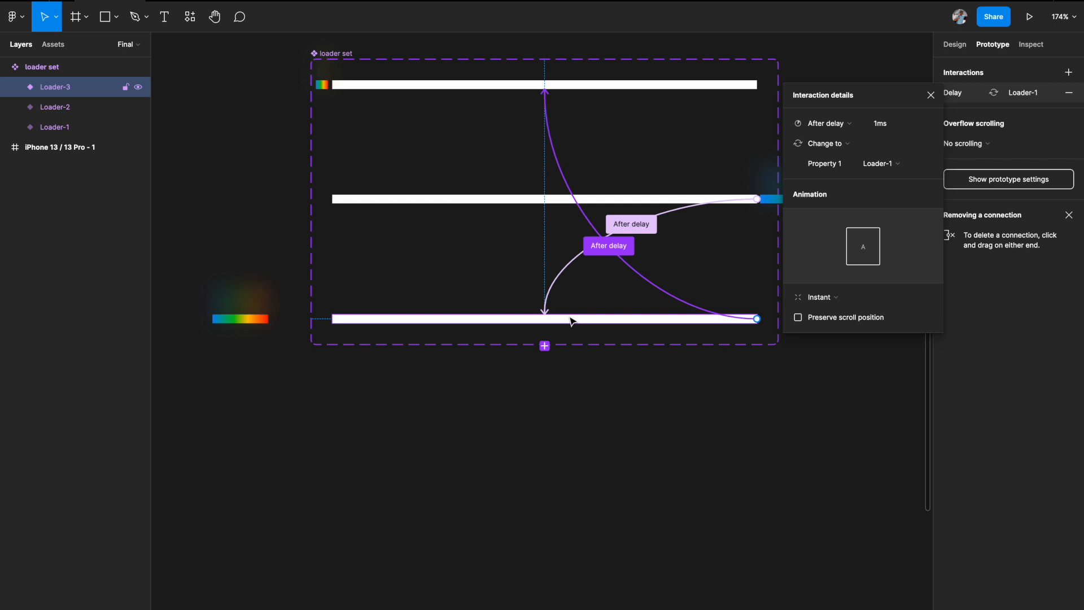
{"action": "left_click", "coordinate": [855, 296]}
Turn on content clipping for the loader set component frame
{"action": "scroll", "coordinate": [668, 227], "scroll_direction": "up", "scroll_amount": 2}
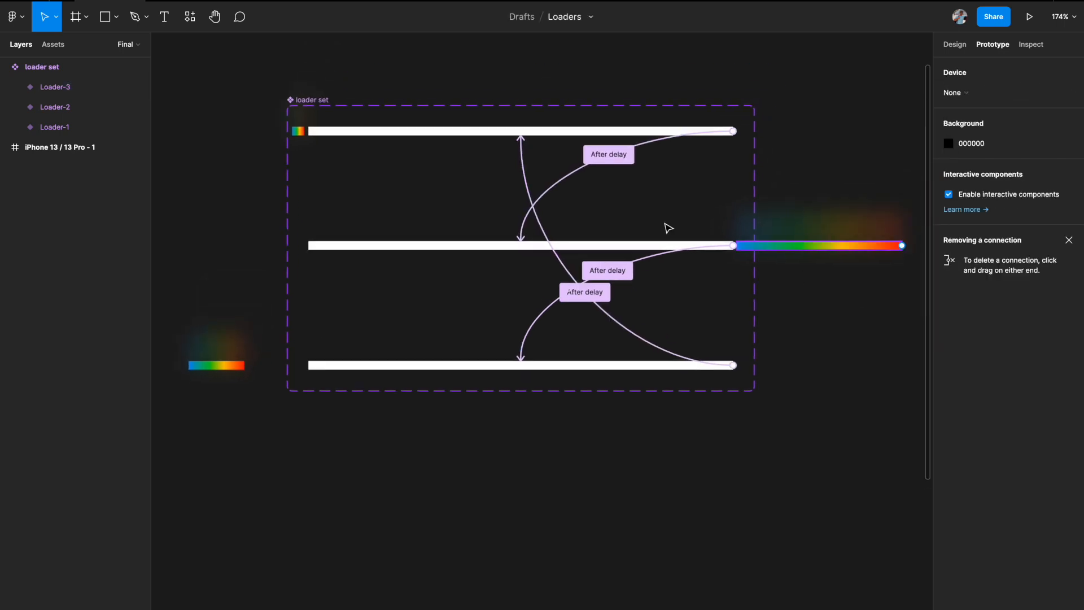
{"action": "left_click", "coordinate": [319, 101]}
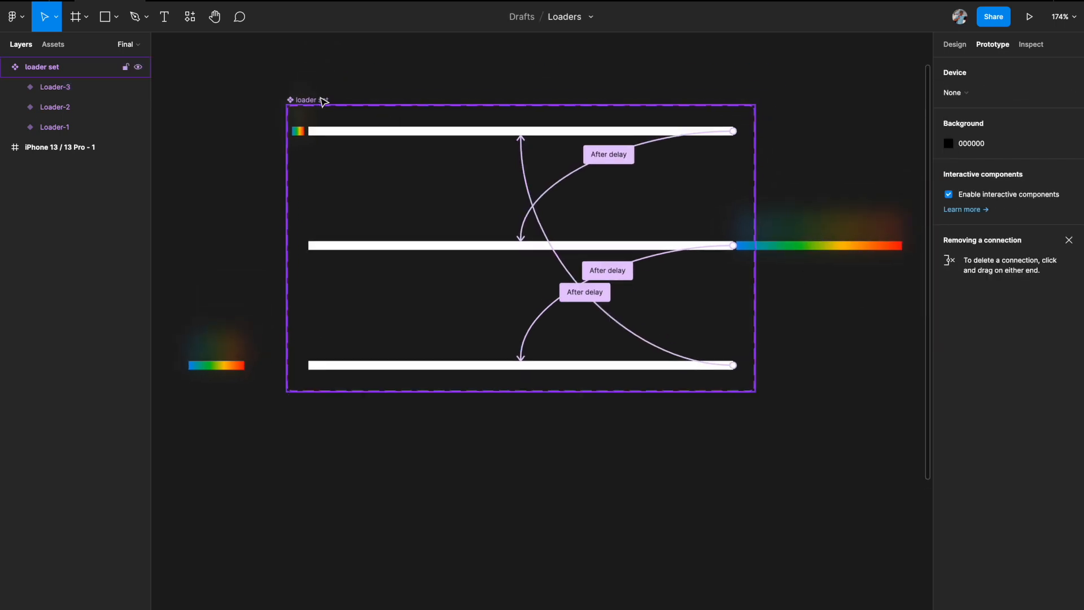
{"action": "left_click", "coordinate": [955, 43]}
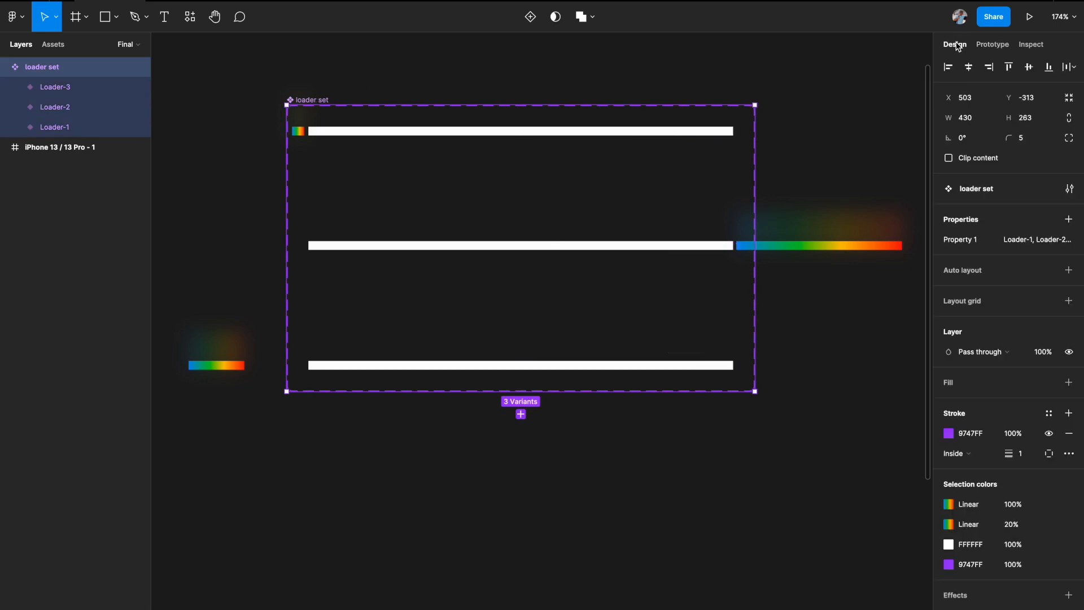
{"action": "left_click", "coordinate": [949, 158]}
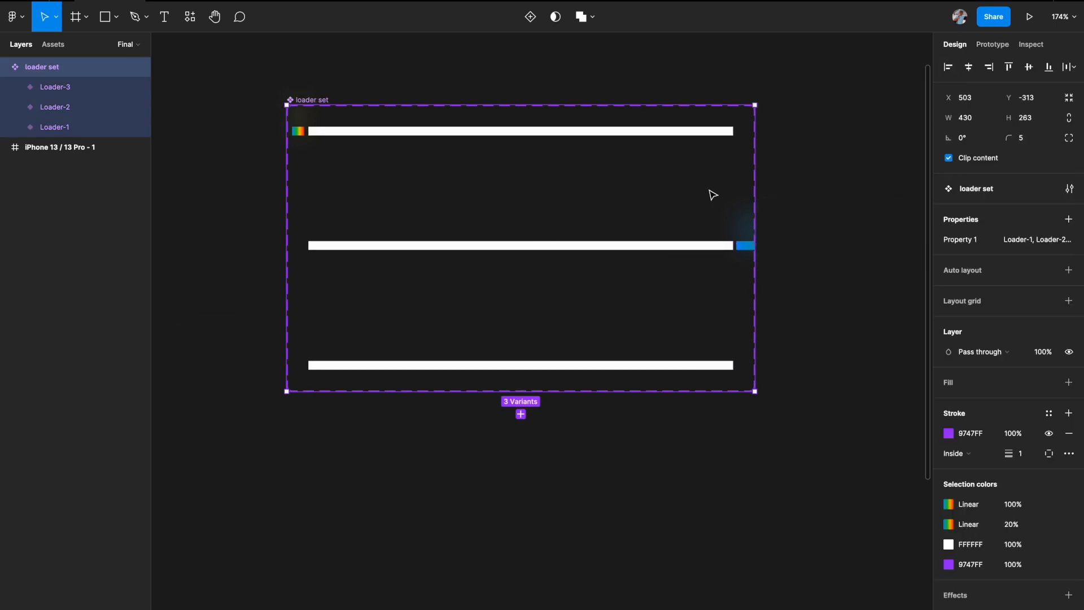
Place an instance of the loader set component from the Final page's local components onto the iPhone 13 / 13 Pro - 1 frame
{"action": "scroll", "coordinate": [713, 195], "scroll_direction": "left", "scroll_amount": 3}
{"action": "scroll", "coordinate": [713, 195], "scroll_direction": "down", "scroll_amount": 2}
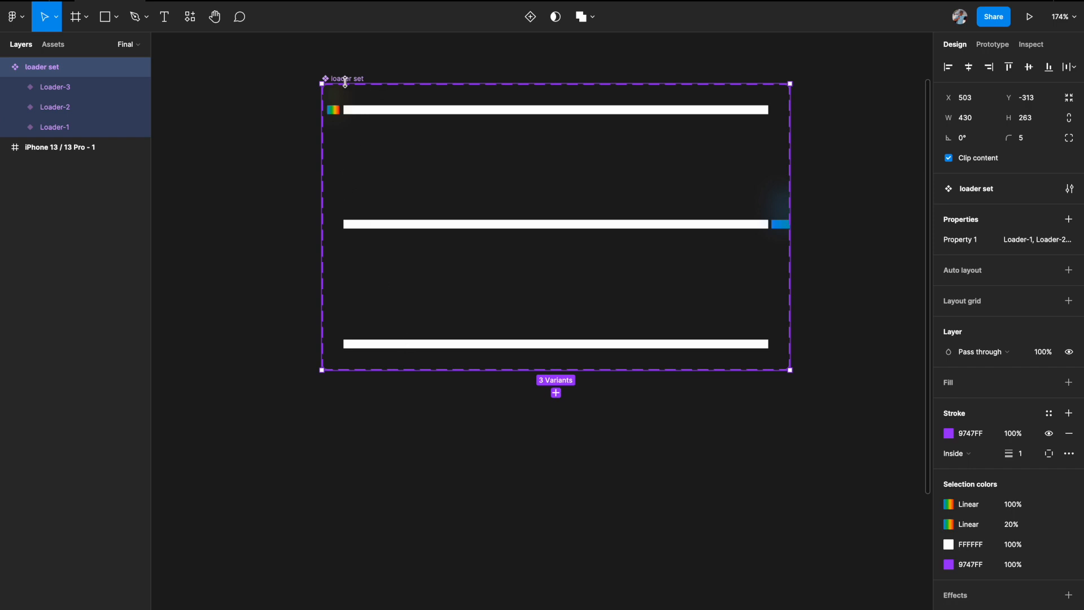
{"action": "left_click", "coordinate": [50, 45]}
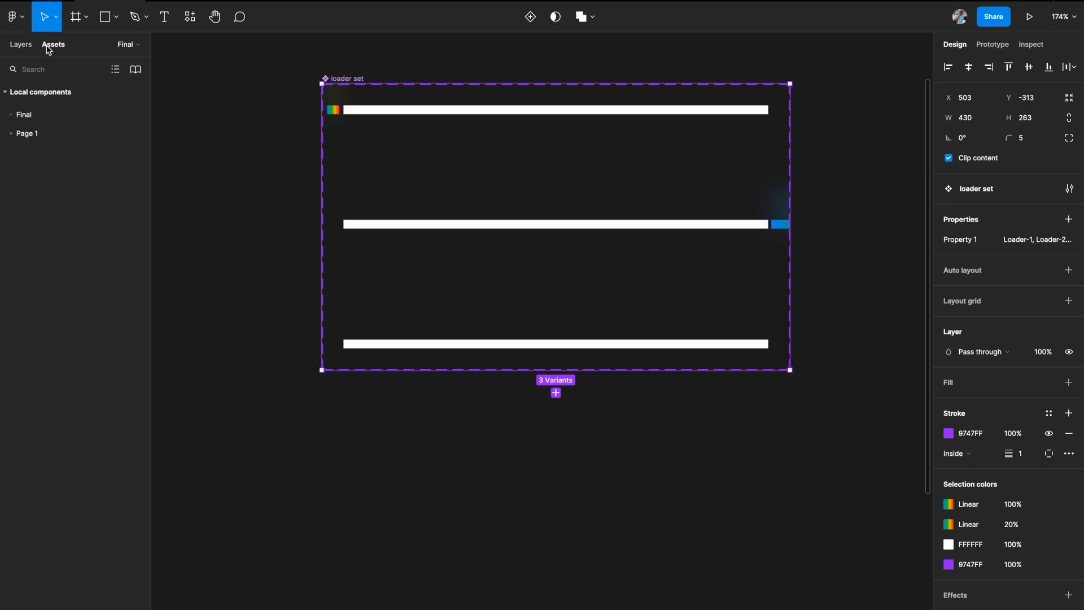
{"action": "left_click", "coordinate": [18, 115]}
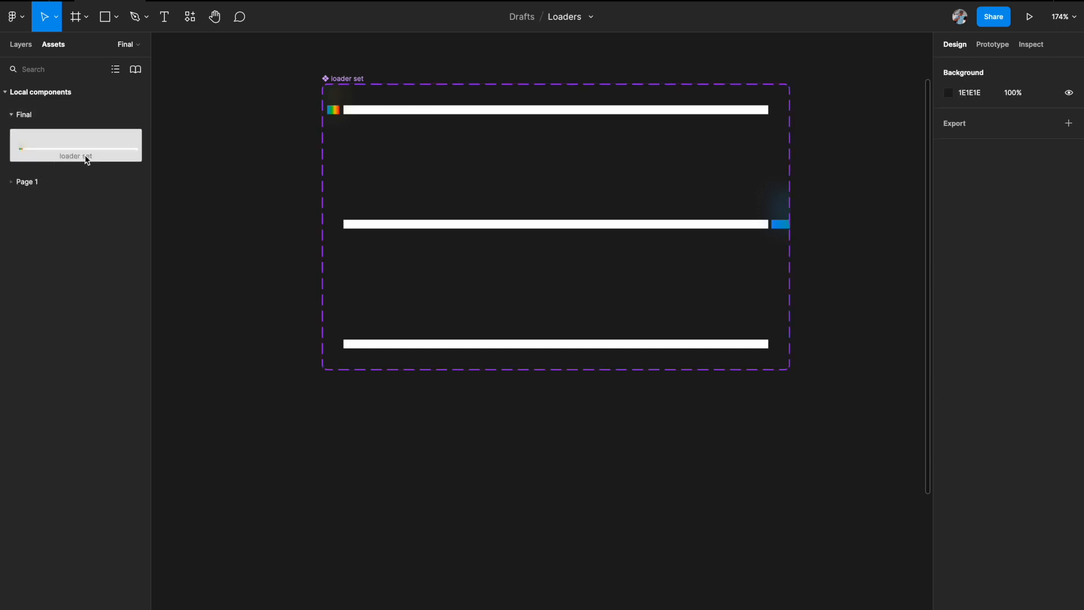
{"action": "left_click", "coordinate": [21, 48]}
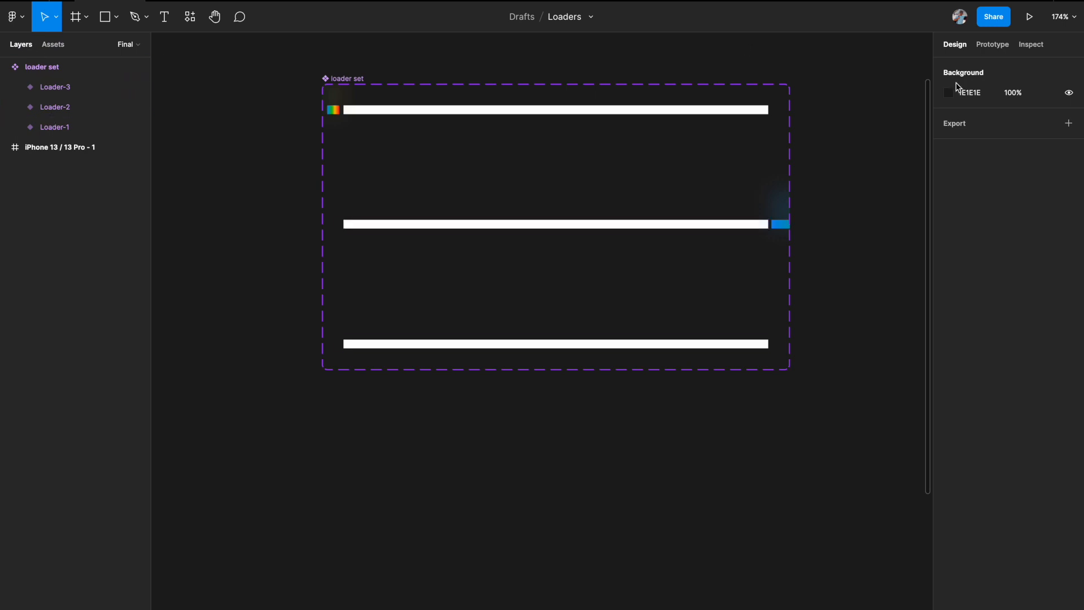
{"action": "scroll", "coordinate": [690, 239], "scroll_direction": "down", "scroll_amount": 10, "text": "ctrl"}
{"action": "scroll", "coordinate": [690, 240], "scroll_direction": "left", "scroll_amount": 5}
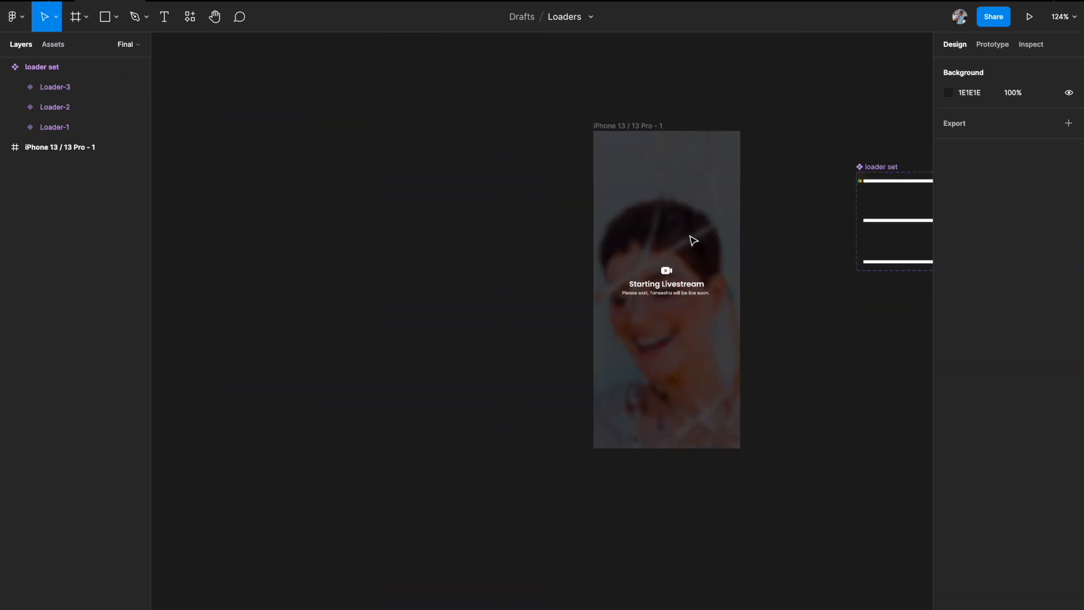
{"action": "scroll", "coordinate": [690, 239], "scroll_direction": "up", "scroll_amount": 4, "text": "ctrl"}
{"action": "scroll", "coordinate": [734, 192], "scroll_direction": "right", "scroll_amount": 2}
{"action": "scroll", "coordinate": [735, 192], "scroll_direction": "up", "scroll_amount": 1}
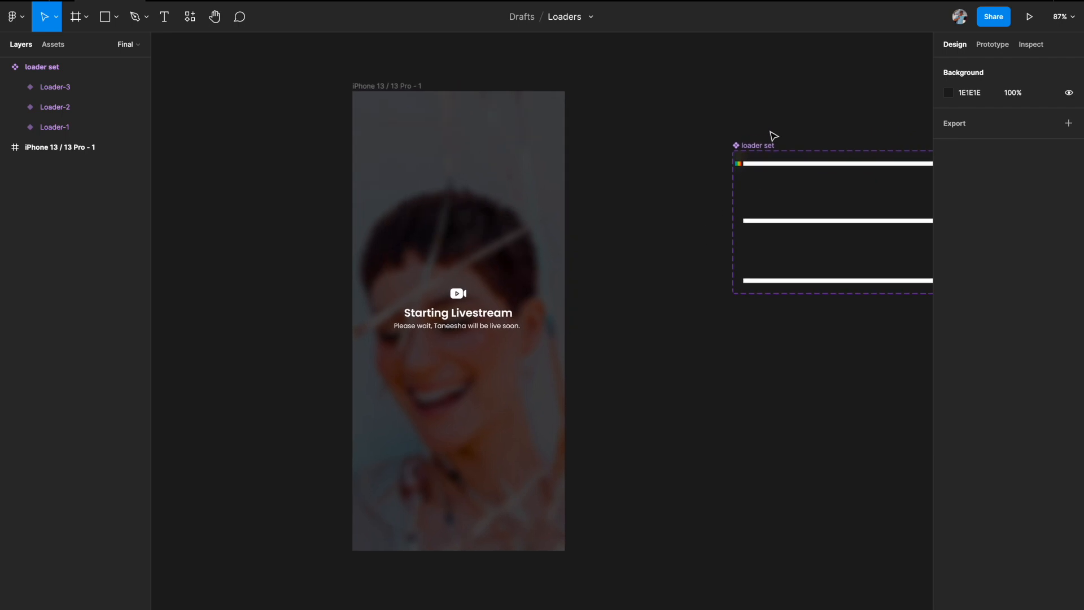
{"action": "left_click", "coordinate": [55, 48]}
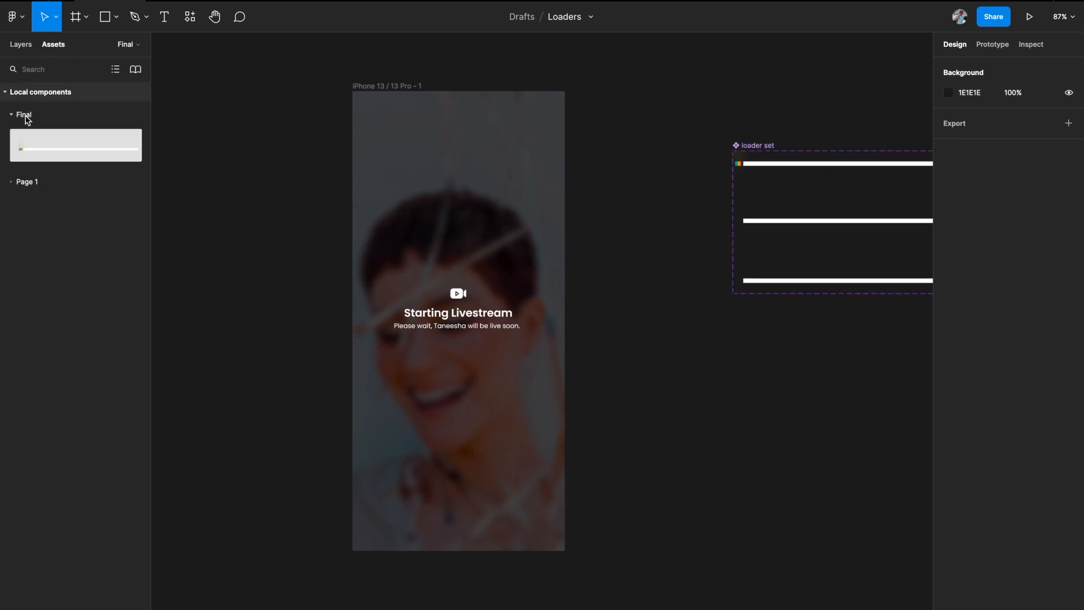
{"action": "left_click_drag", "start_coordinate": [46, 144], "coordinate": [436, 179]}
Align the loader set instance to the horizontal centre and the top edge of the phone frame
{"action": "left_click", "coordinate": [968, 67]}
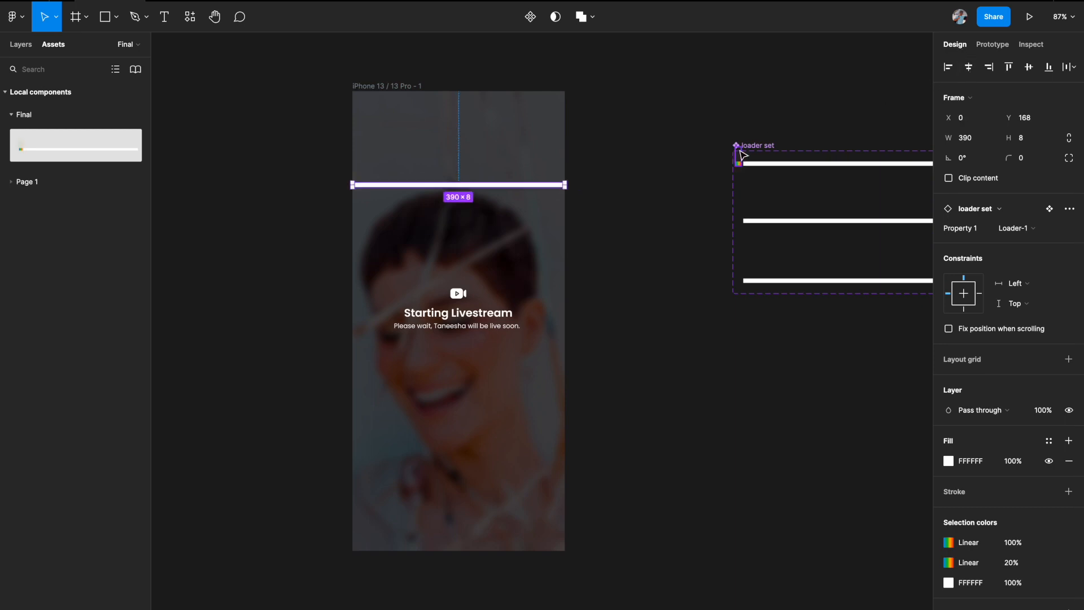
{"action": "scroll", "coordinate": [743, 152], "scroll_direction": "left", "scroll_amount": 3}
{"action": "scroll", "coordinate": [743, 153], "scroll_direction": "down", "scroll_amount": 1}
{"action": "scroll", "coordinate": [710, 212], "scroll_direction": "right", "scroll_amount": 1}
{"action": "scroll", "coordinate": [710, 212], "scroll_direction": "down", "scroll_amount": 1}
{"action": "scroll", "coordinate": [711, 212], "scroll_direction": "up", "scroll_amount": 2}
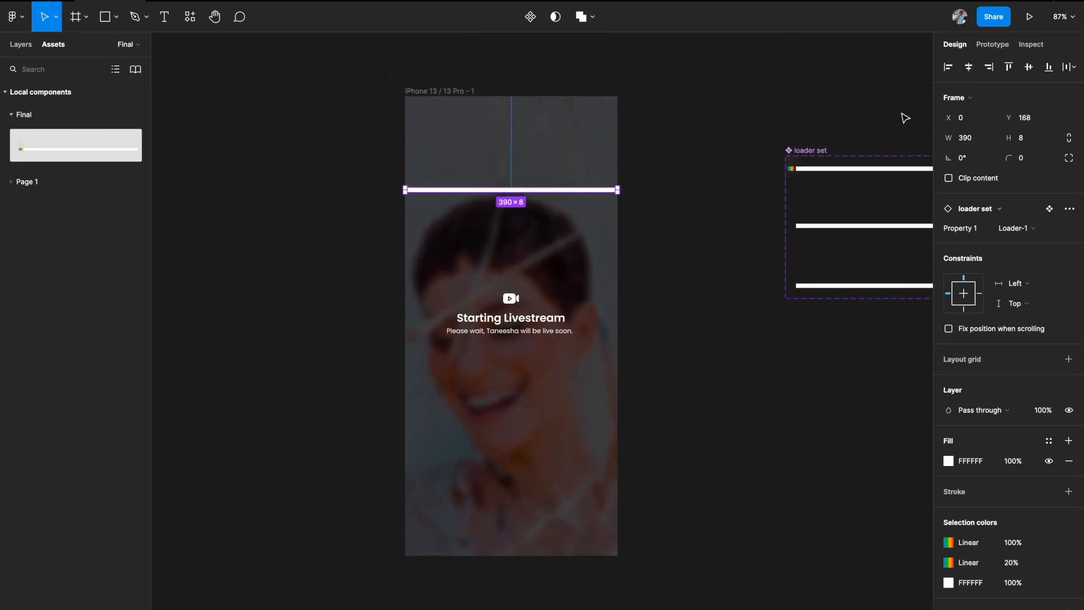
{"action": "left_click", "coordinate": [1009, 66]}
{"action": "scroll", "coordinate": [712, 146], "scroll_direction": "right", "scroll_amount": 2}
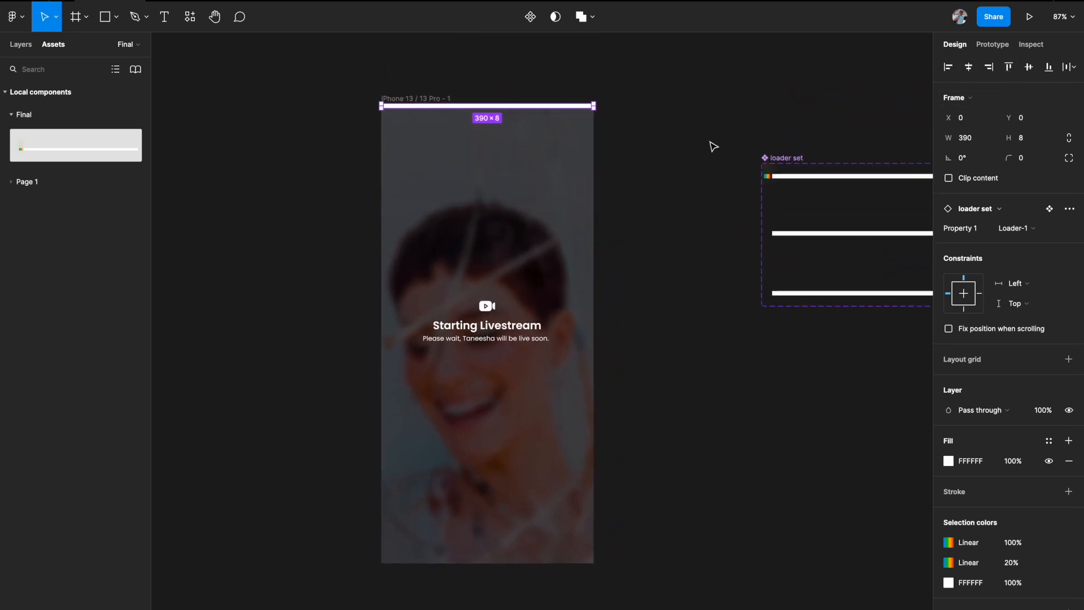
Preview the phone frame's prototype to check the loader animation, and return to the design file
{"action": "left_click", "coordinate": [712, 145]}
{"action": "scroll", "coordinate": [643, 332], "scroll_direction": "up", "scroll_amount": 2}
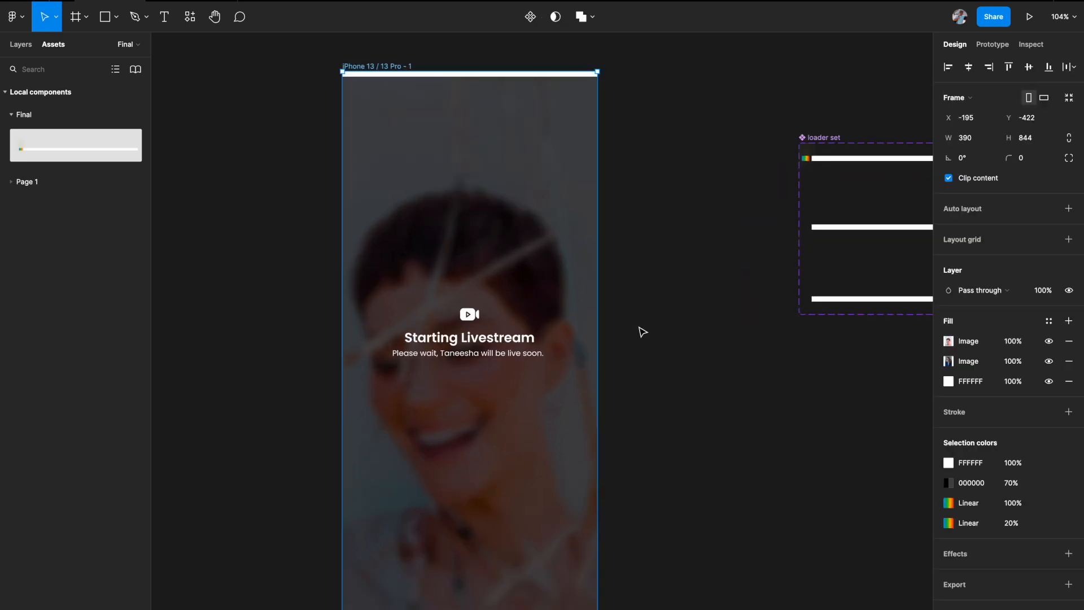
{"action": "key", "text": "ctrl+alt+Return"}
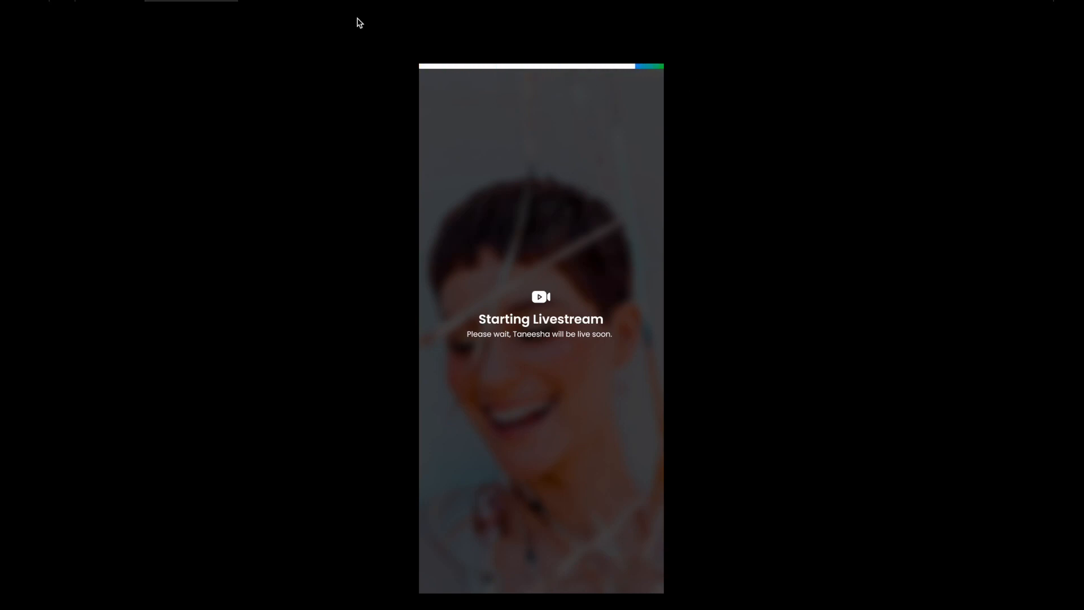
{"action": "left_click", "coordinate": [130, 1]}
Hide the white FFFFFF fill of the Loader-1, Loader-2 and Loader-3 variants together
{"action": "scroll", "coordinate": [428, 260], "scroll_direction": "right", "scroll_amount": 3}
{"action": "scroll", "coordinate": [428, 260], "scroll_direction": "right", "scroll_amount": 1}
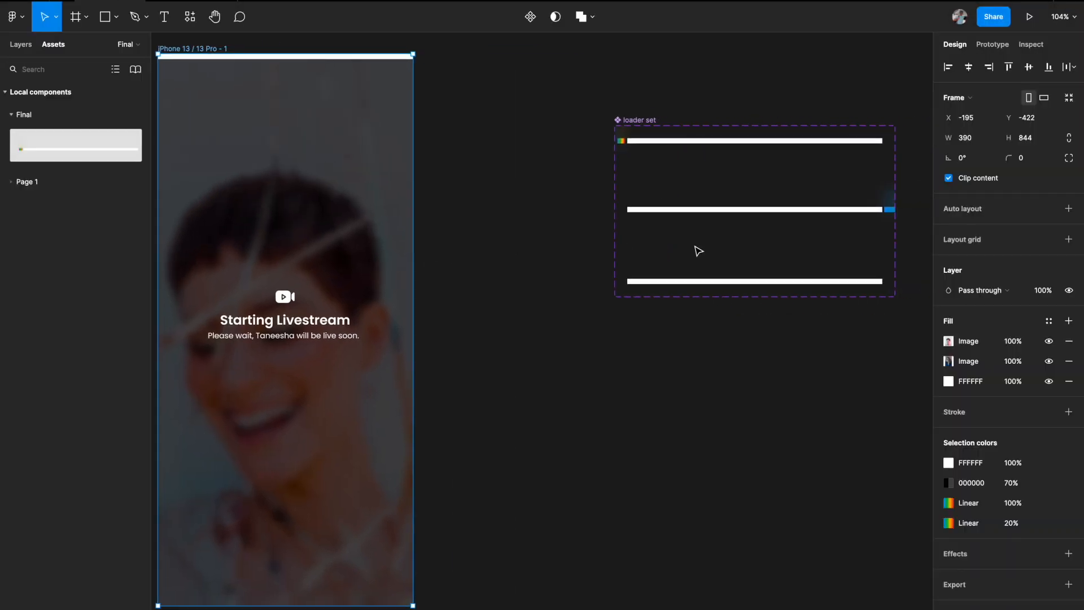
{"action": "left_click", "coordinate": [672, 148]}
{"action": "scroll", "coordinate": [670, 147], "scroll_direction": "right", "scroll_amount": 2}
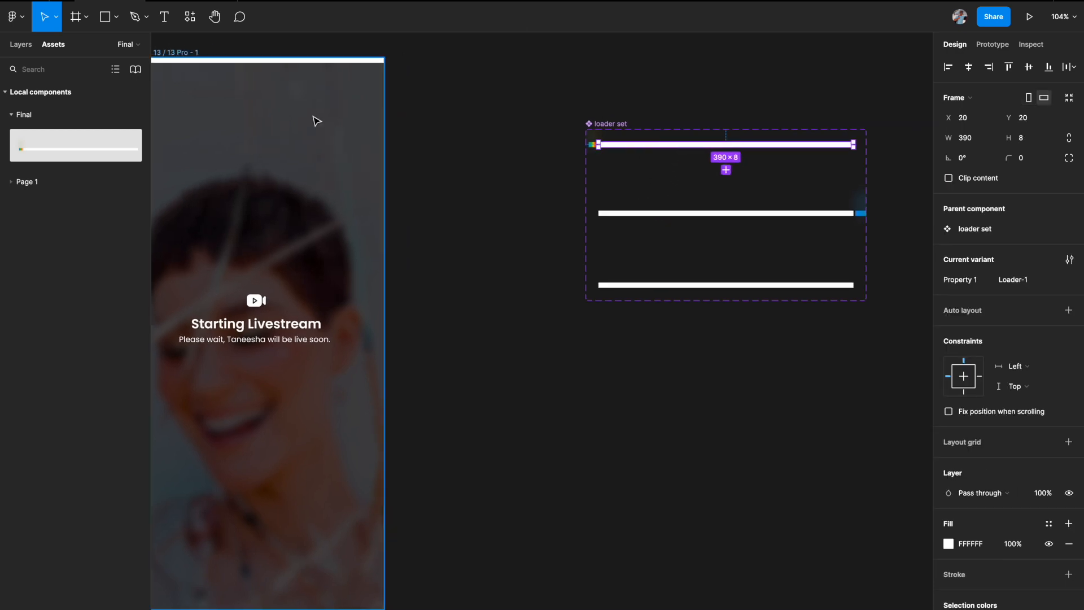
{"action": "left_click", "coordinate": [22, 45]}
{"action": "left_click", "coordinate": [53, 88], "text": "shift"}
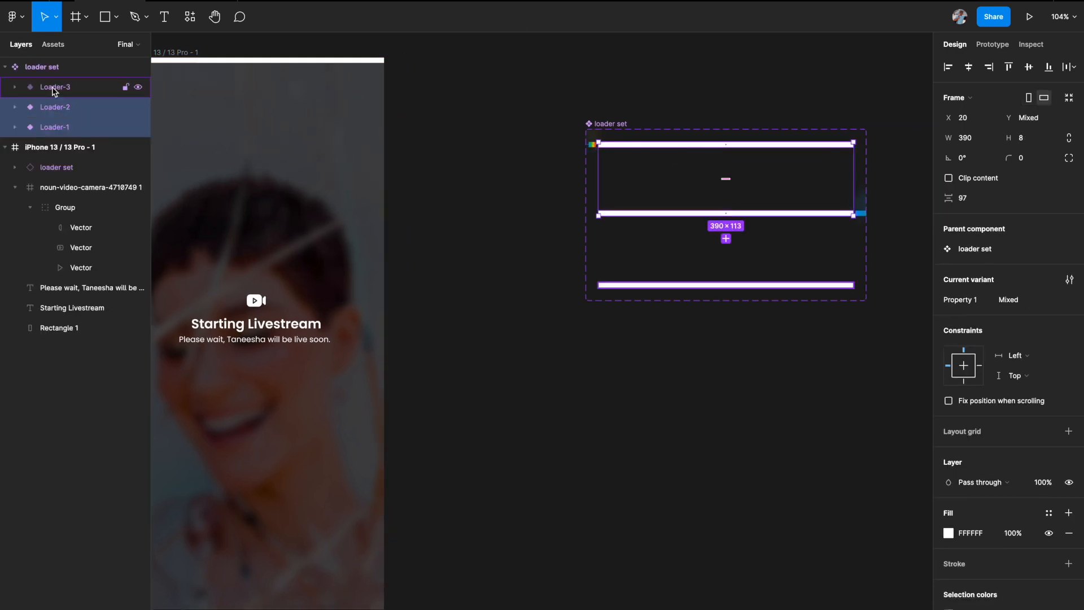
{"action": "scroll", "coordinate": [845, 279], "scroll_direction": "right", "scroll_amount": 2}
{"action": "scroll", "coordinate": [845, 278], "scroll_direction": "down", "scroll_amount": 1}
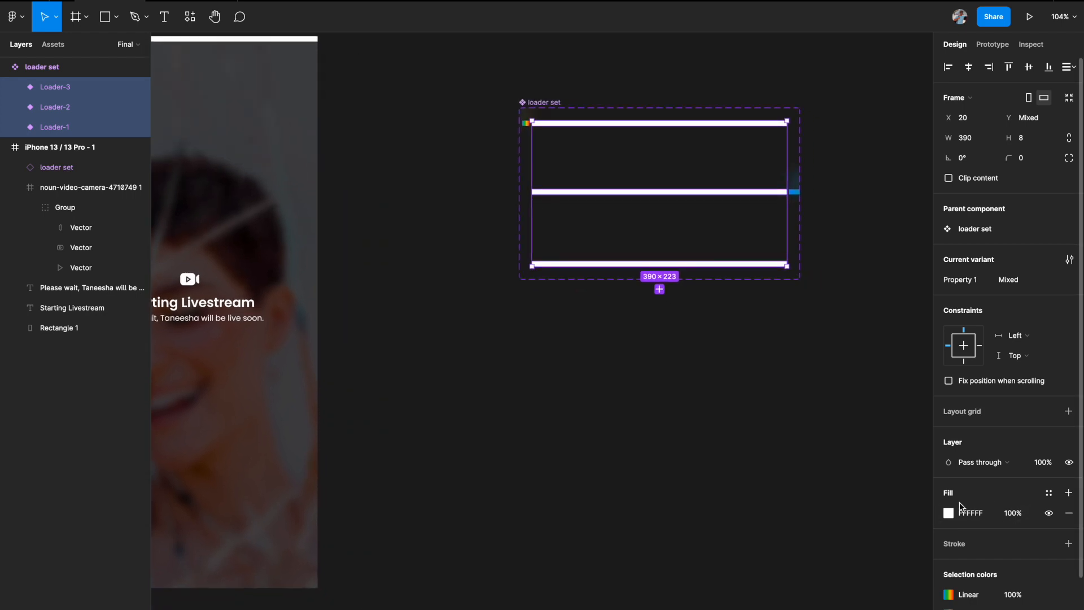
{"action": "left_click", "coordinate": [1049, 514]}
{"action": "scroll", "coordinate": [797, 433], "scroll_direction": "down", "scroll_amount": 3}
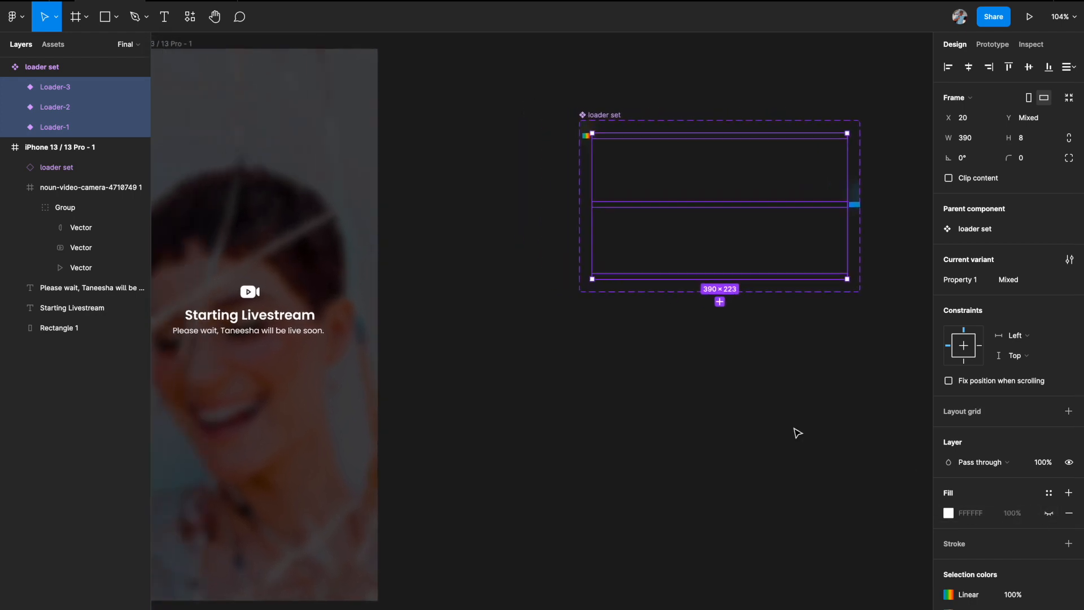
Check the loader animation without its white background in the prototype preview, and return to the design file
{"action": "scroll", "coordinate": [796, 434], "scroll_direction": "up", "scroll_amount": 2}
{"action": "scroll", "coordinate": [796, 433], "scroll_direction": "left", "scroll_amount": 2}
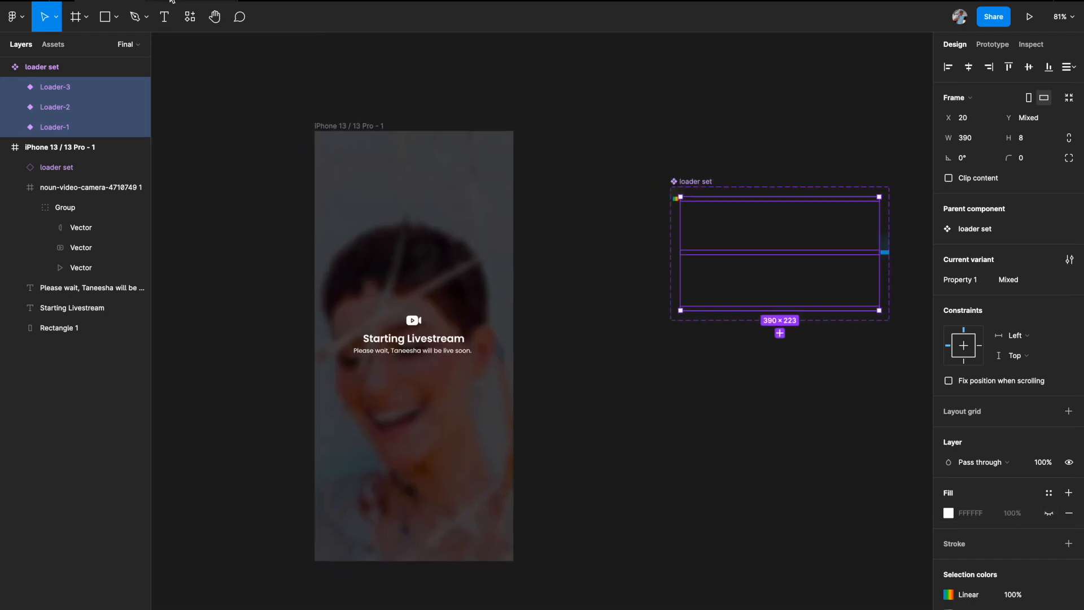
{"action": "left_click", "coordinate": [172, 1]}
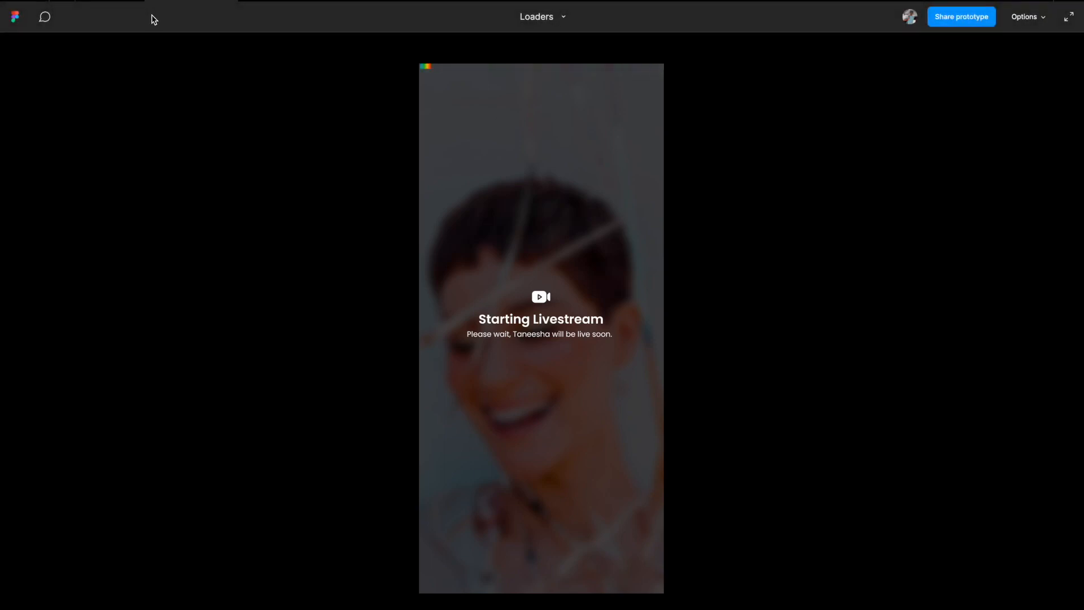
{"action": "left_click", "coordinate": [113, 2]}
Select the Loader-1, Loader-2 and Loader-3 variants together inside the loader set
{"action": "scroll", "coordinate": [392, 189], "scroll_direction": "right", "scroll_amount": 3}
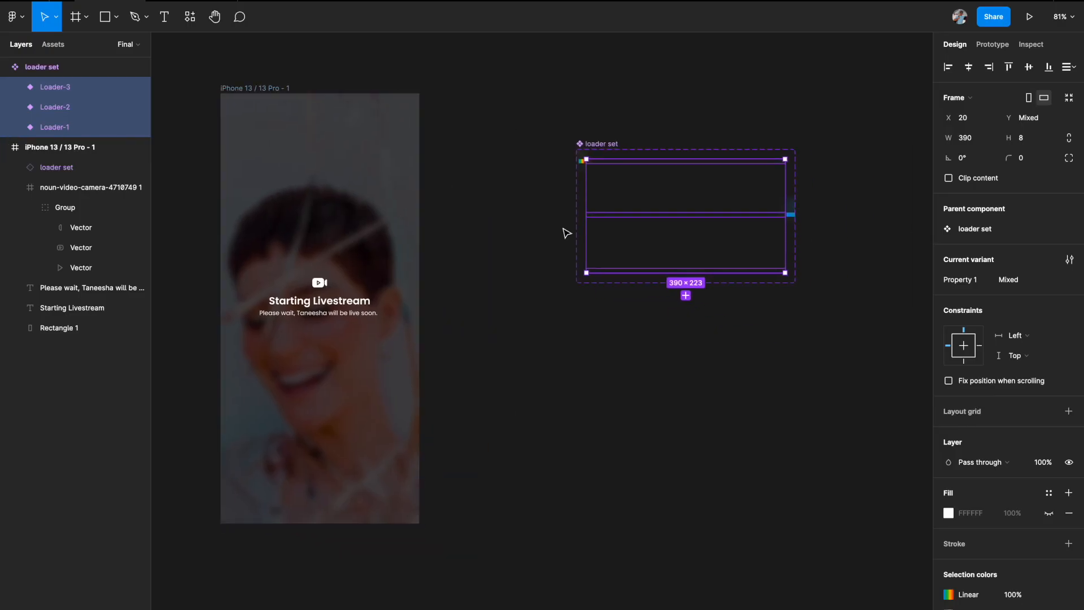
{"action": "left_click", "coordinate": [566, 233]}
{"action": "left_click", "coordinate": [608, 163]}
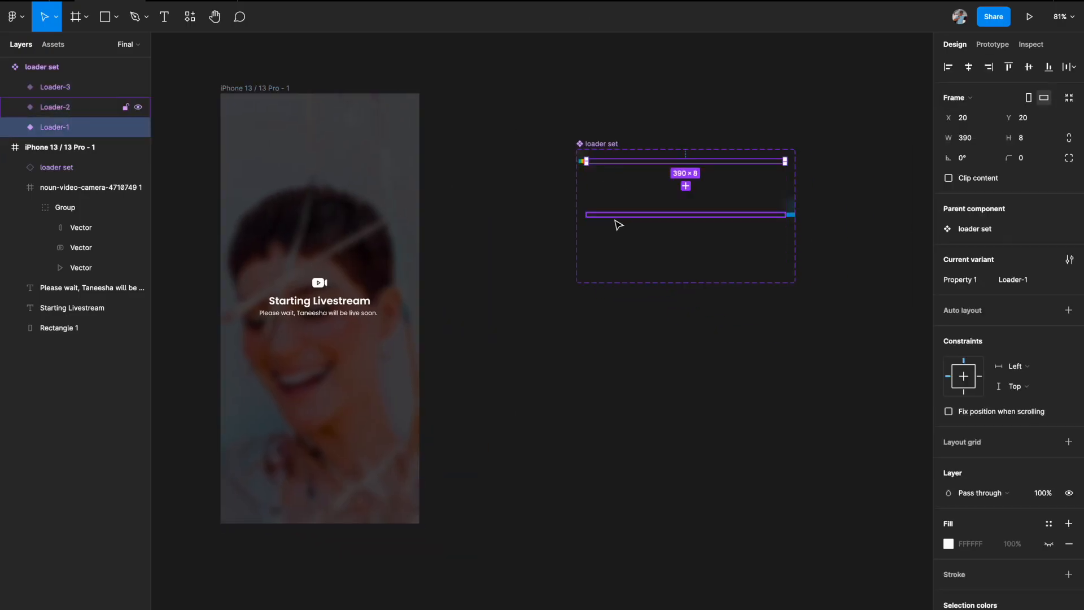
{"action": "left_click", "coordinate": [615, 216], "text": "shift"}
{"action": "left_click", "coordinate": [616, 270], "text": "shift"}
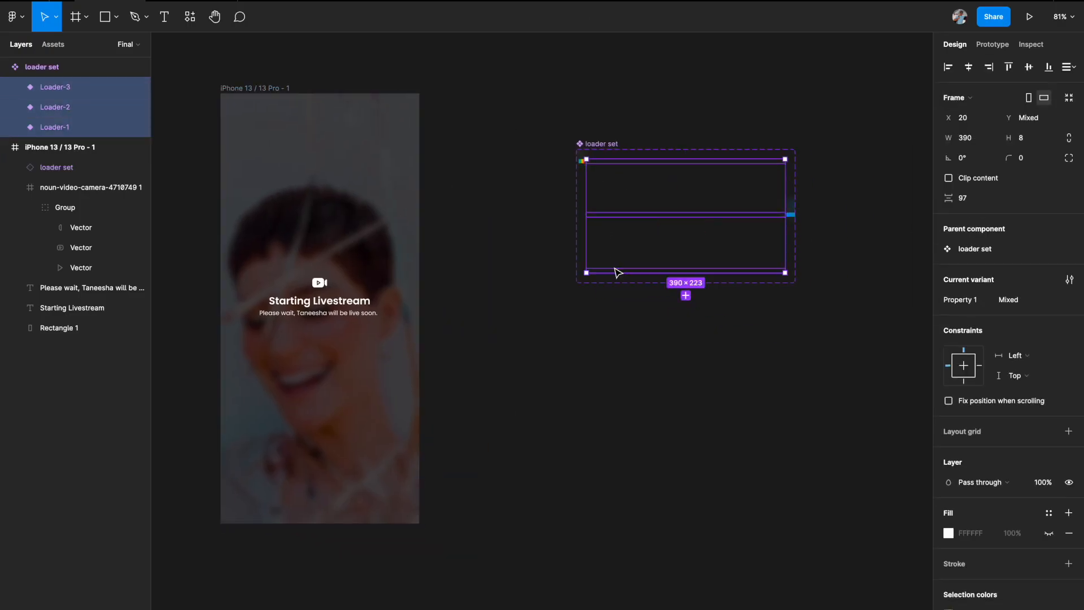
Select the loader set instance on the phone frame and play the prototype preview
{"action": "scroll", "coordinate": [617, 271], "scroll_direction": "left", "scroll_amount": 3}
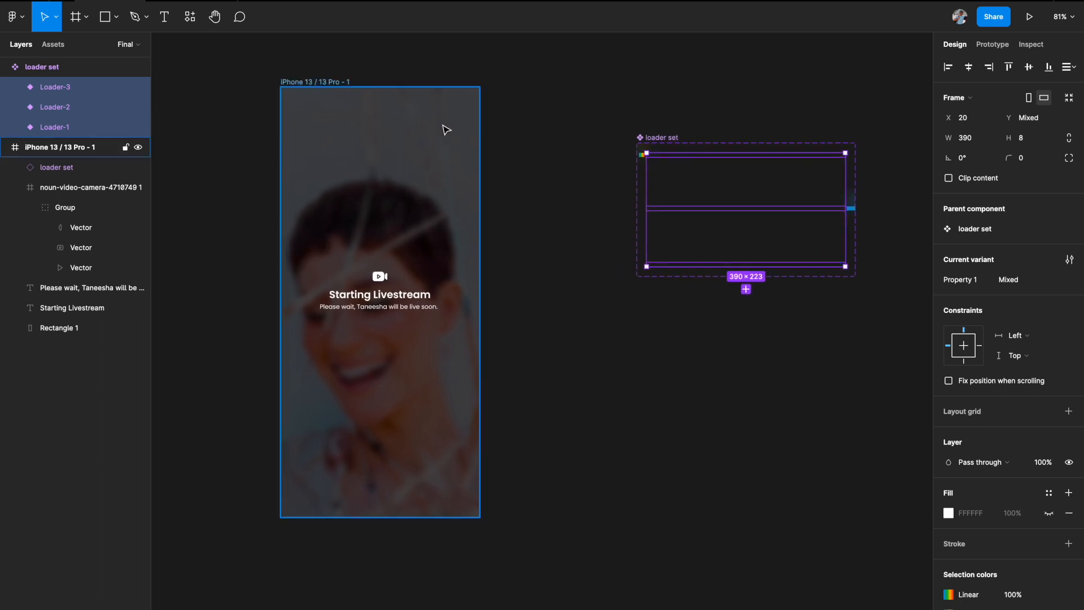
{"action": "left_click", "coordinate": [395, 96]}
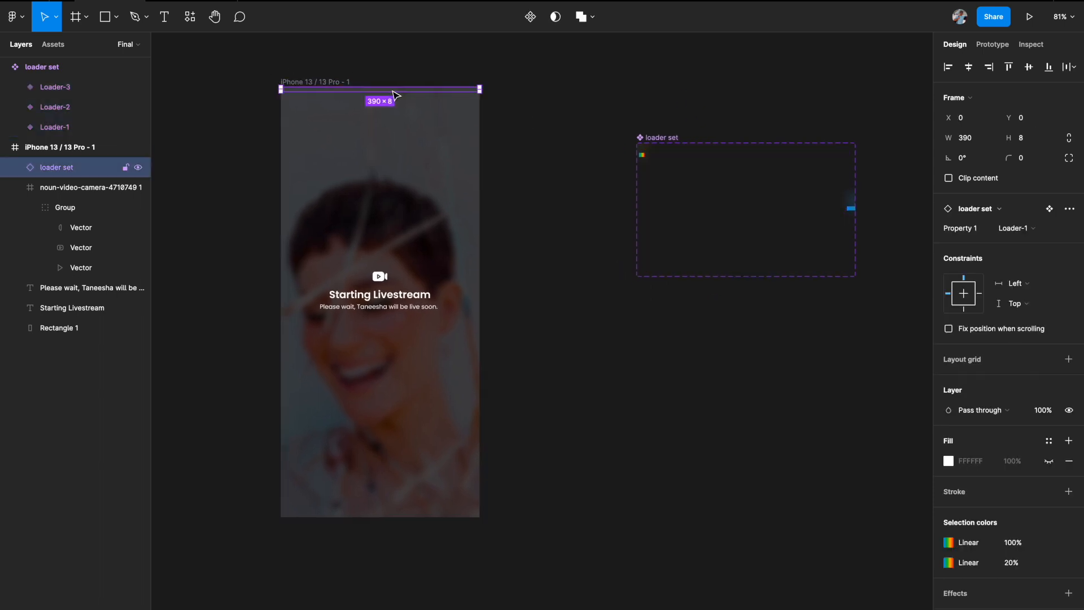
{"action": "key", "text": "super+alt+Return"}
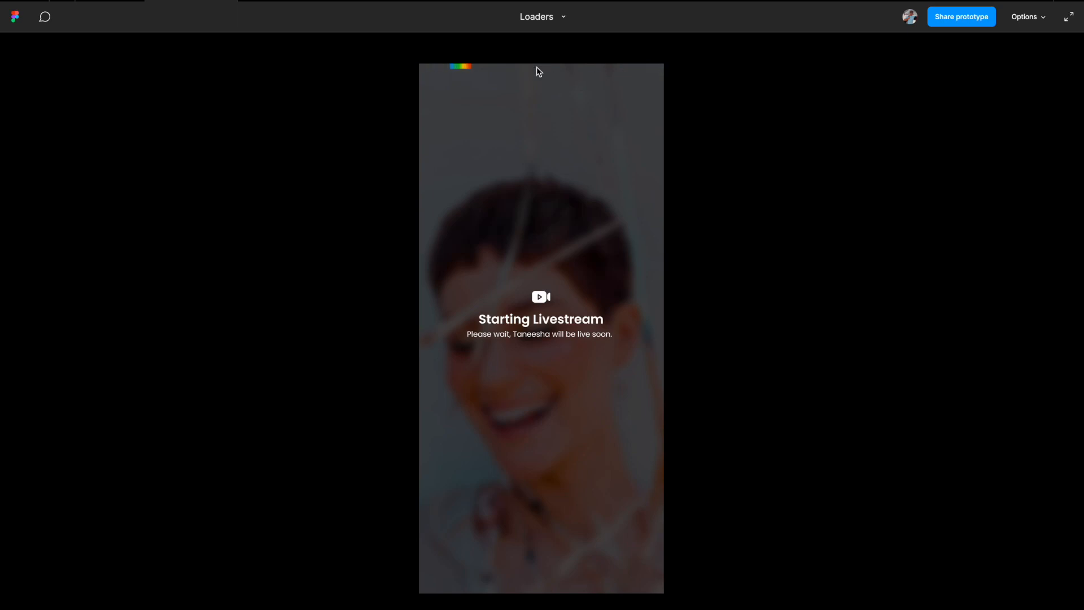
Return to the design file, align the loader set instance to the bottom of the phone frame, and check the prototype preview
{"action": "left_click", "coordinate": [110, 3]}
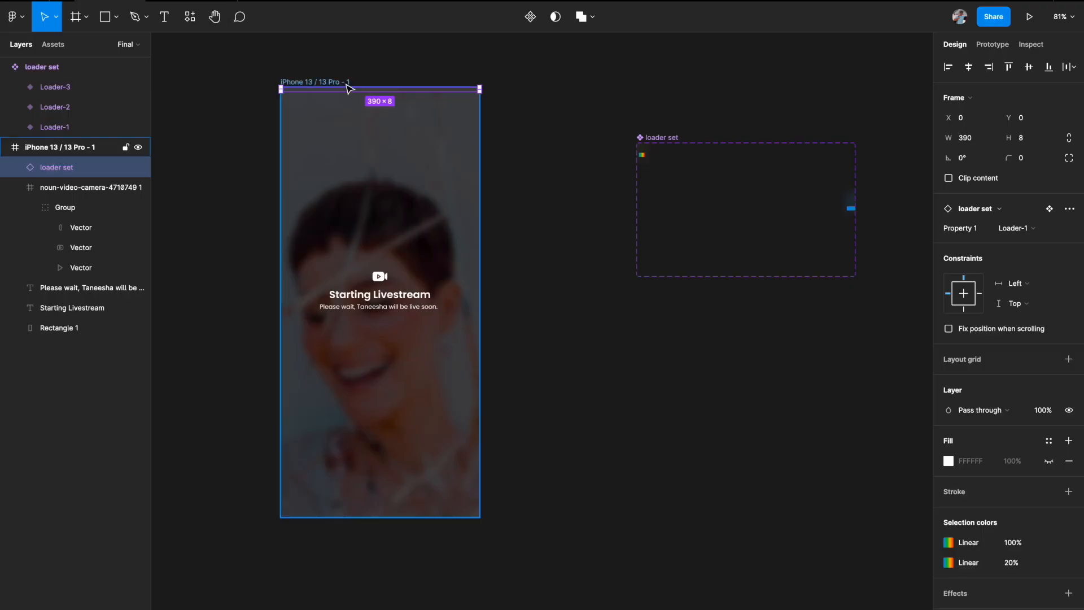
{"action": "left_click", "coordinate": [1049, 67]}
{"action": "left_click", "coordinate": [657, 439]}
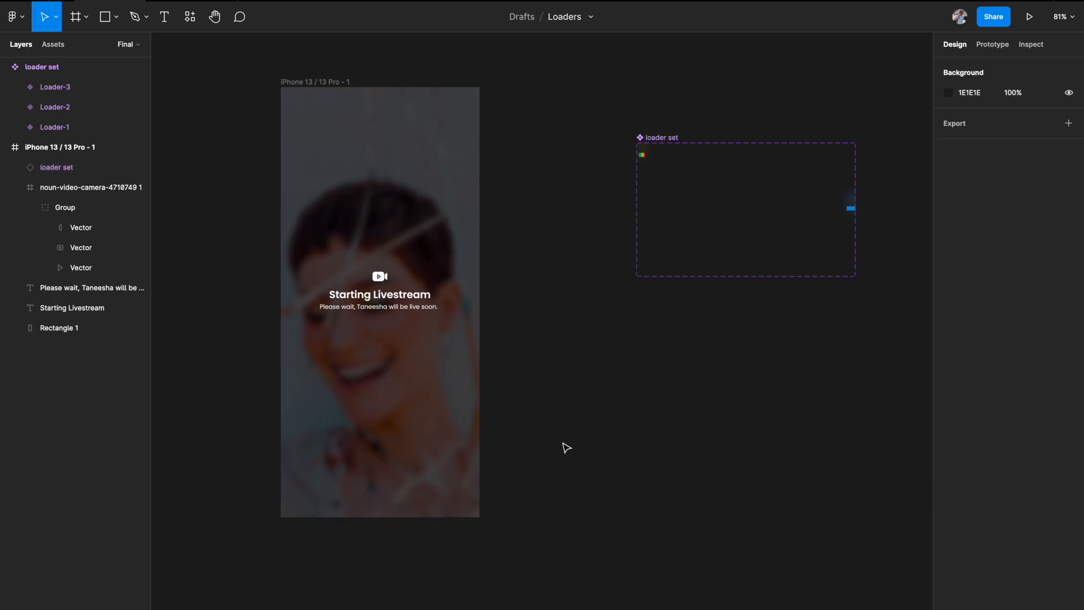
{"action": "left_click", "coordinate": [215, 4]}
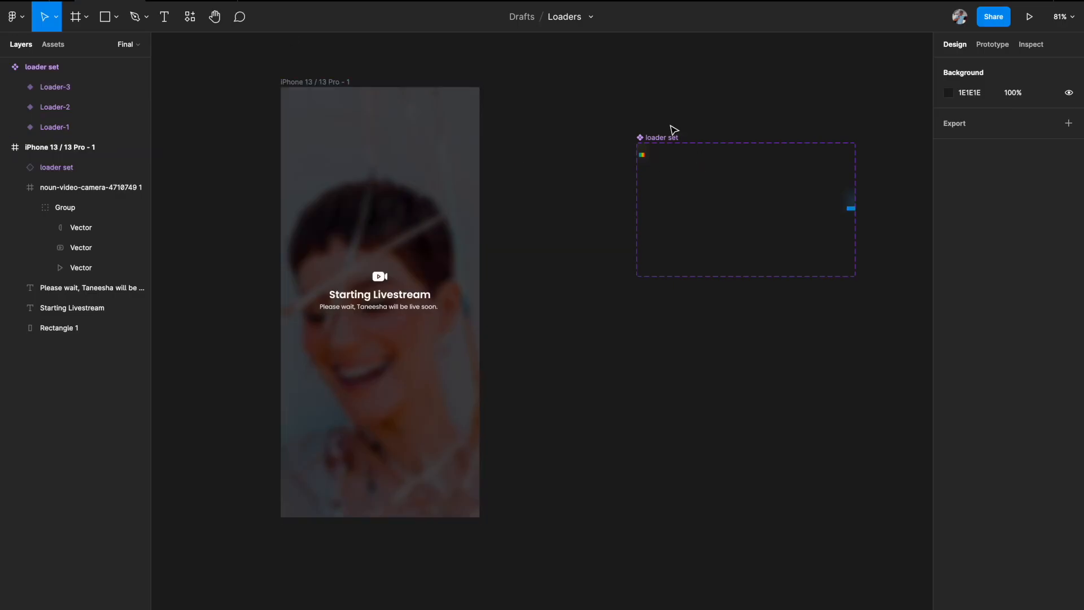
Turn off content clipping for the loader set component so its off-frame gradient bars show
{"action": "left_click", "coordinate": [675, 137]}
{"action": "left_click", "coordinate": [950, 159]}
{"action": "scroll", "coordinate": [811, 235], "scroll_direction": "right", "scroll_amount": 4}
{"action": "scroll", "coordinate": [811, 235], "scroll_direction": "up", "scroll_amount": 1}
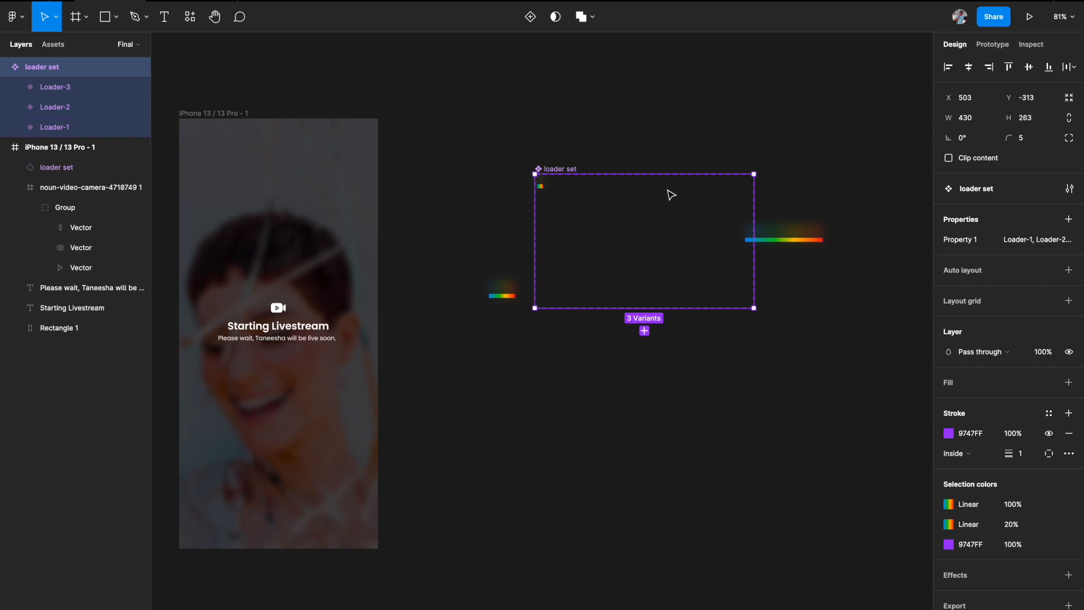
Open the interaction details of the prototype connection from the Loader-2 variant to Loader-3
{"action": "left_click", "coordinate": [693, 241]}
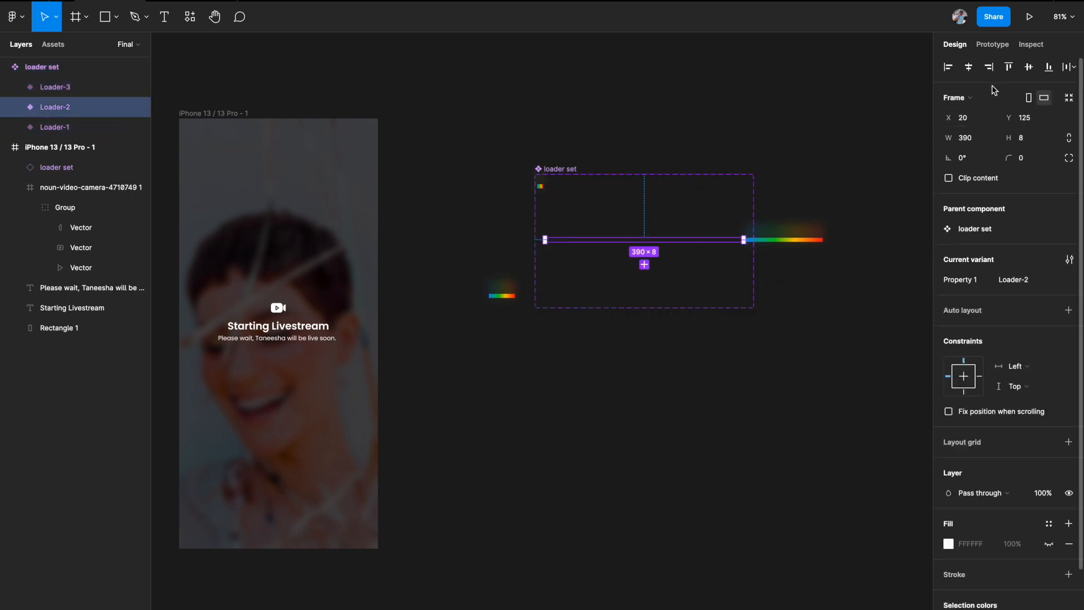
{"action": "left_click", "coordinate": [994, 45]}
{"action": "left_click", "coordinate": [683, 254]}
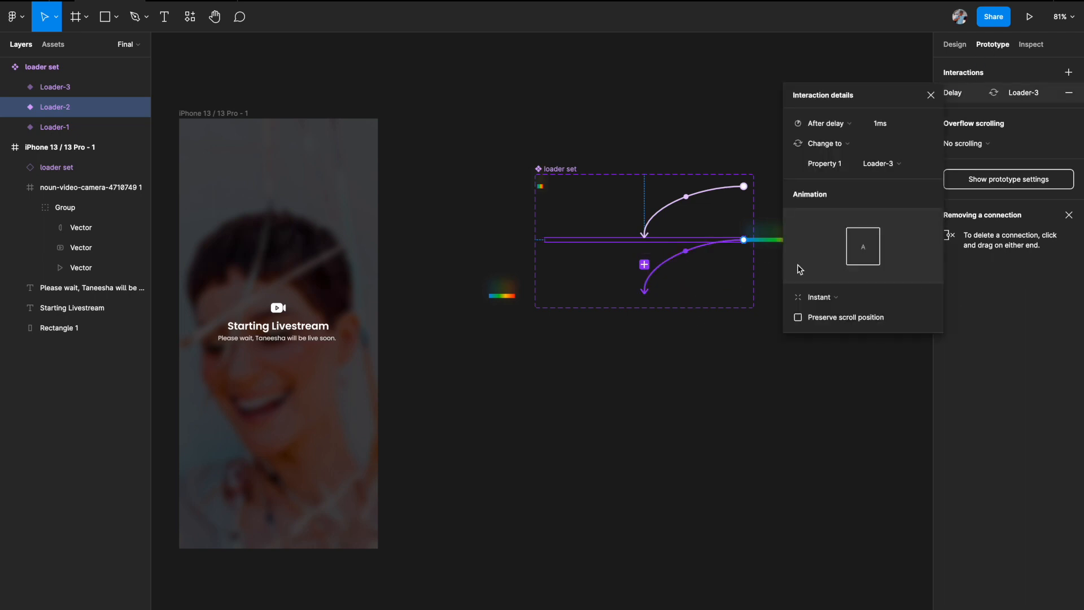